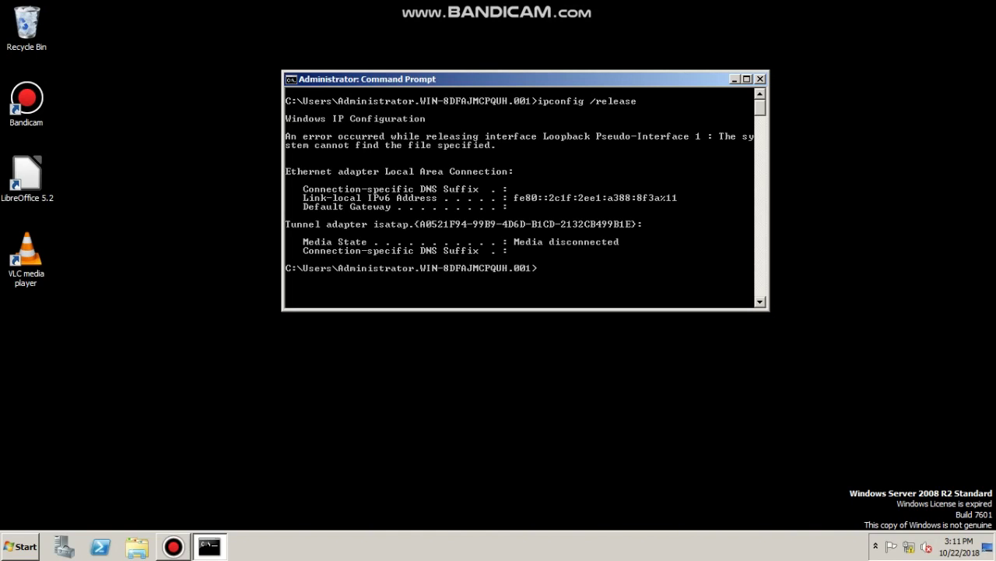
Release and renew the IP lease with ipconfig, then browse to gateway 192.168.0.1
{"action": "key", "text": "BackSpace"}
{"action": "key", "text": "BackSpace"}
{"action": "key", "text": "BackSpace"}
{"action": "key", "text": "BackSpace"}
{"action": "key", "text": "BackSpace"}
{"action": "type", "text": "new"}
{"action": "key", "text": "Return"}
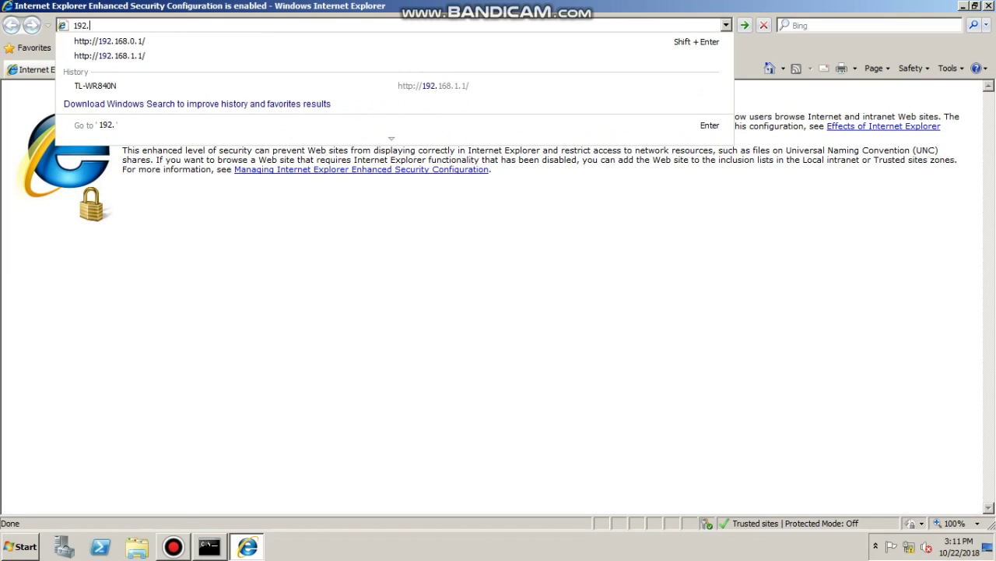
{"action": "type", "text": "168.0.1"}
Add 192.168.0.1 to trusted sites and log in to the router with the admin credentials
{"action": "key", "text": "Return"}
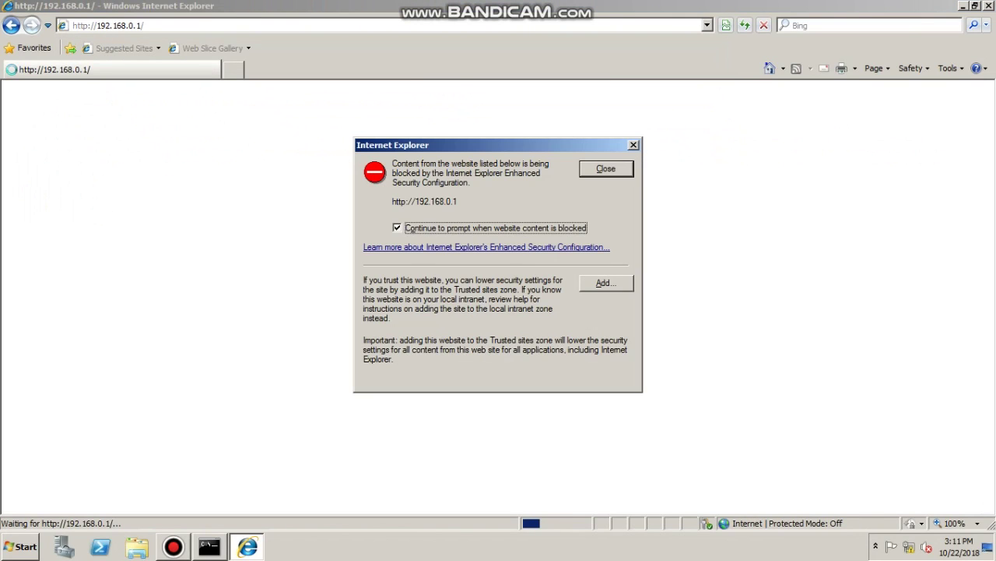
{"action": "key", "text": "alt+a"}
{"action": "key", "text": "BackSpace"}
{"action": "key", "text": "Escape"}
{"action": "key", "text": "Escape"}
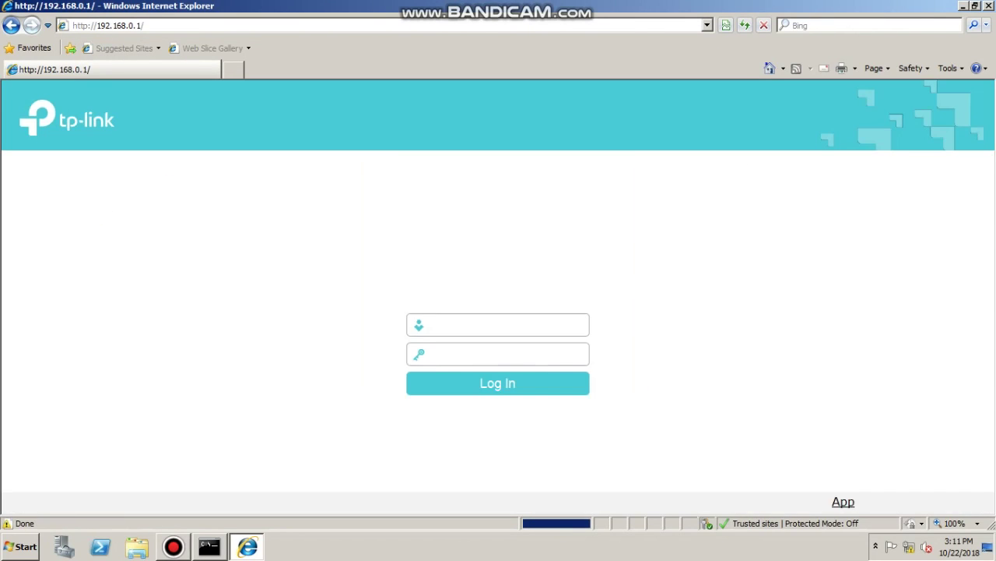
{"action": "type", "text": "admin"}
{"action": "key", "text": "Tab"}
{"action": "type", "text": "admin"}
{"action": "key", "text": "Return"}
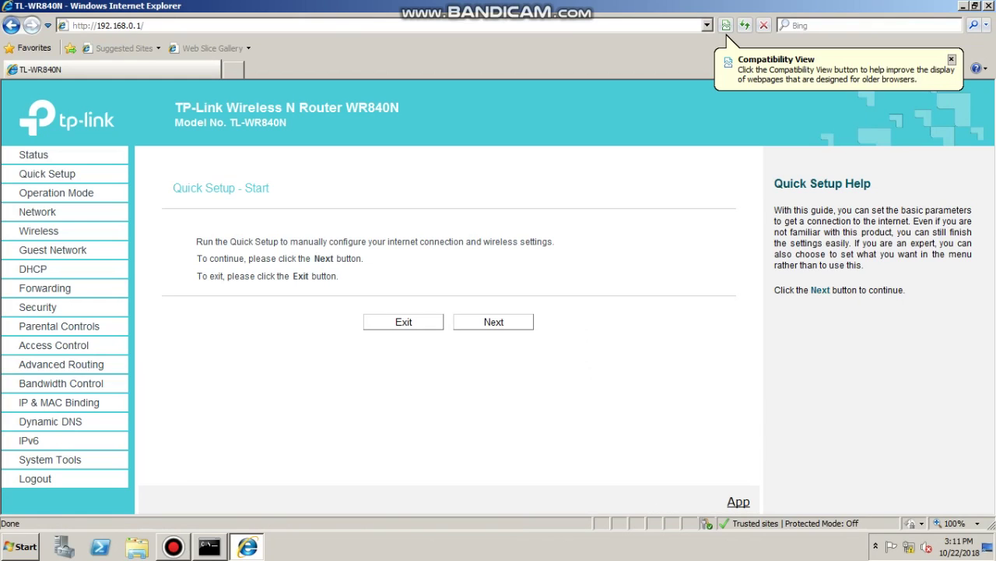
Review the router's operation mode and its LAN IP address
{"action": "left_click", "coordinate": [56, 192]}
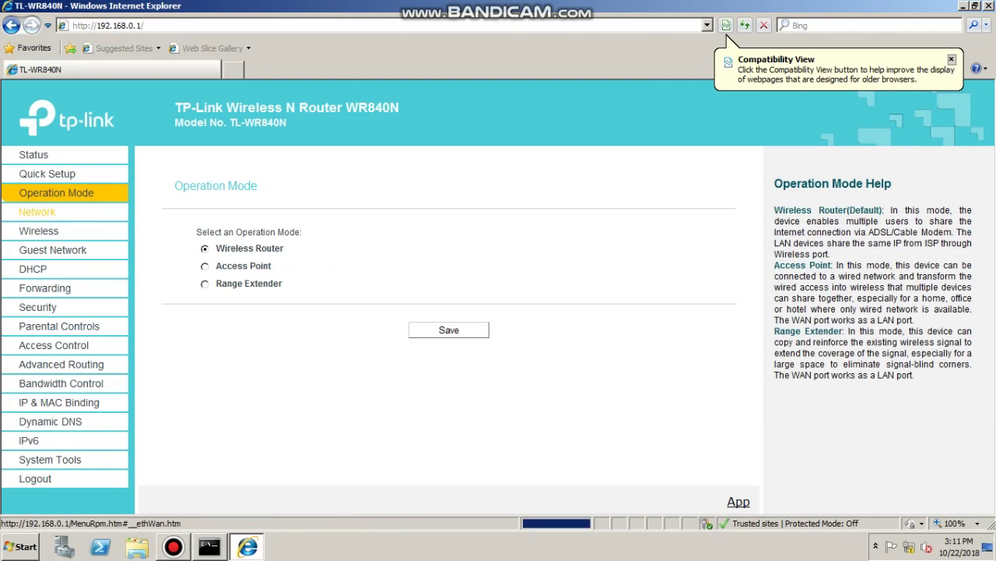
{"action": "left_click", "coordinate": [37, 211]}
{"action": "left_click", "coordinate": [35, 247]}
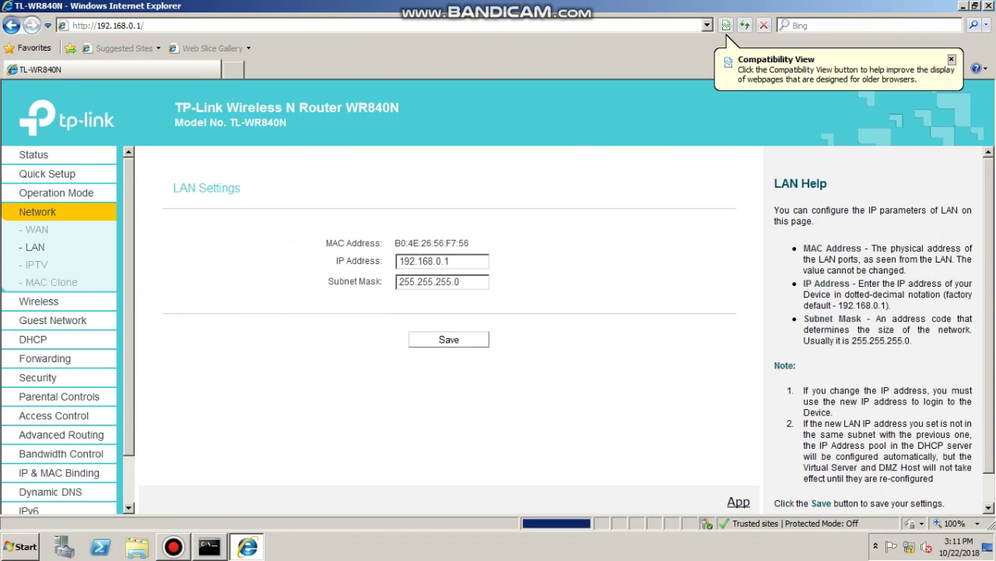
{"action": "left_click_drag", "start_coordinate": [450, 260], "coordinate": [398, 261]}
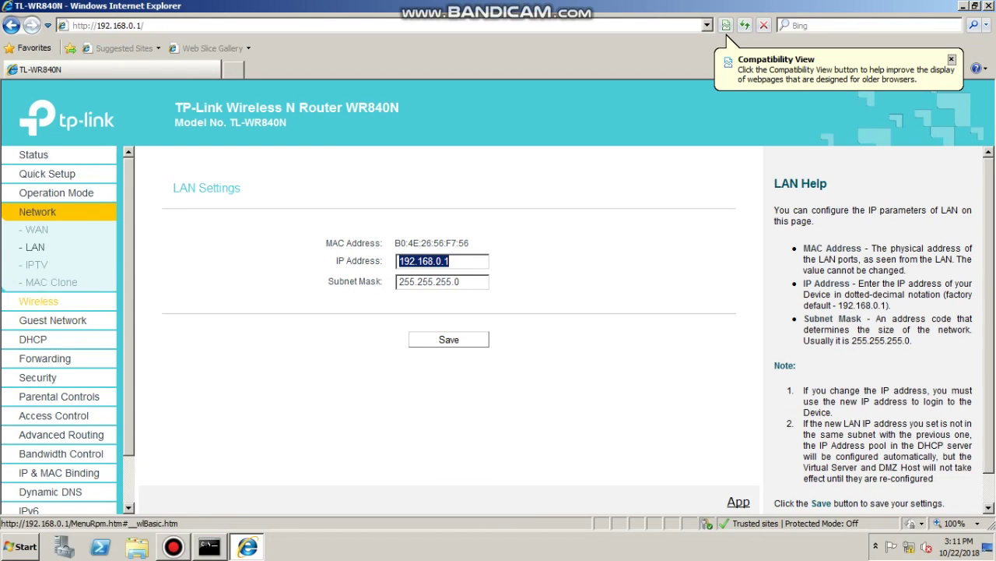
Keep the 2.4GHz wireless radio set to Disable and save the wireless settings
{"action": "left_click", "coordinate": [39, 300]}
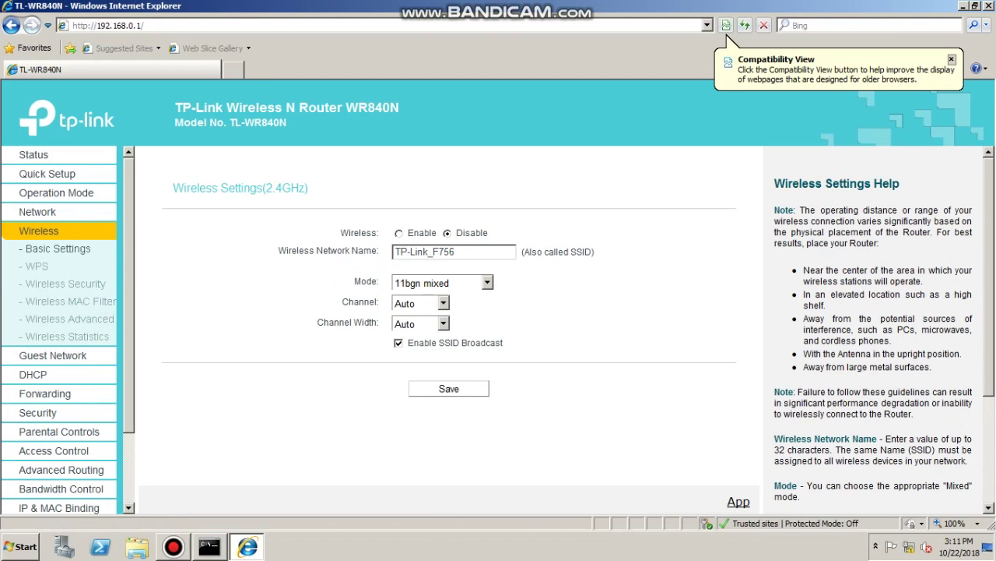
{"action": "left_click", "coordinate": [399, 233]}
{"action": "left_click", "coordinate": [447, 233]}
{"action": "left_click", "coordinate": [449, 389]}
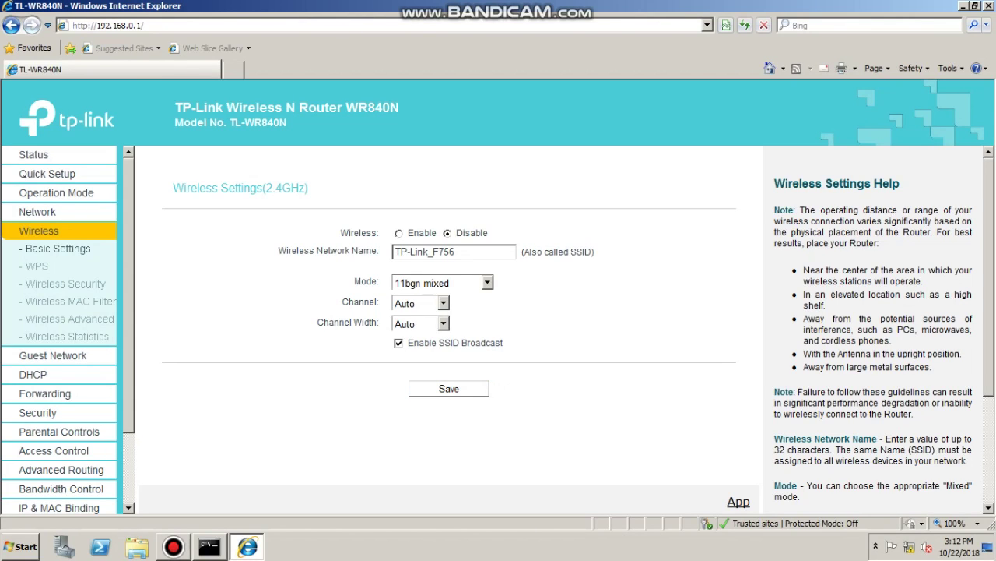
Check the WPS page and the WPA2-PSK/AES wireless security settings
{"action": "left_click", "coordinate": [37, 266]}
{"action": "left_click", "coordinate": [66, 283]}
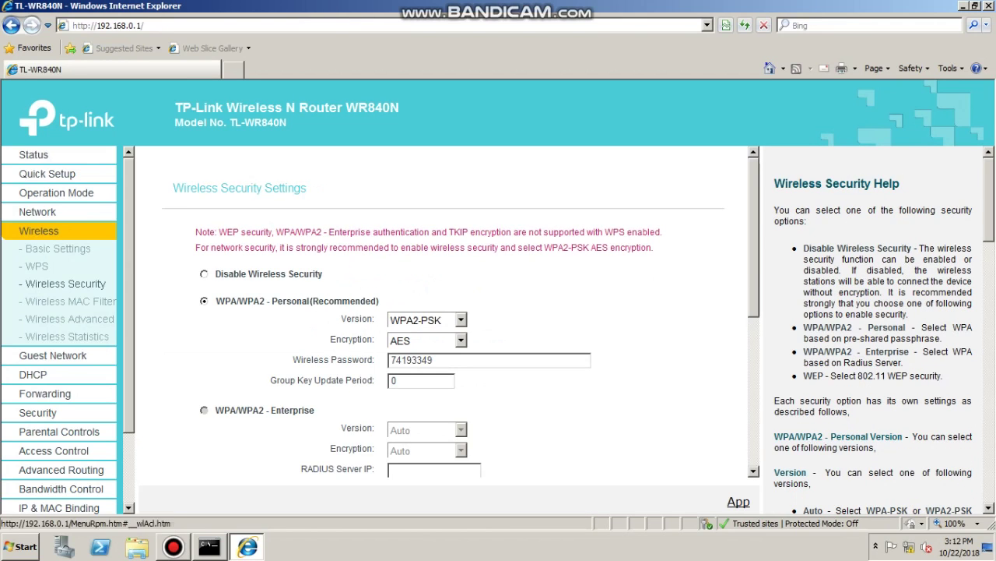
{"action": "scroll", "coordinate": [444, 311], "scroll_direction": "down", "scroll_amount": 1}
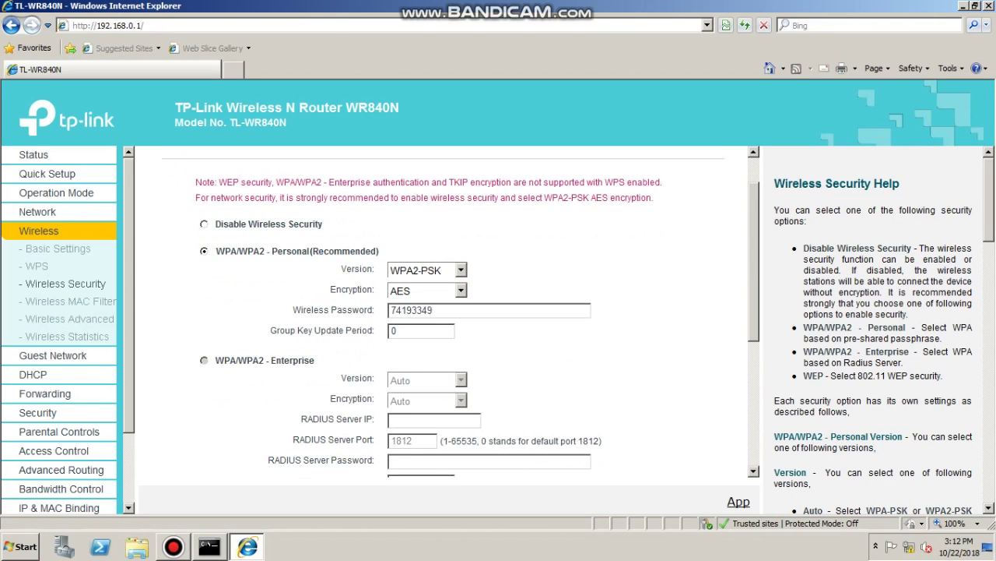
{"action": "left_click_drag", "start_coordinate": [433, 310], "coordinate": [391, 310]}
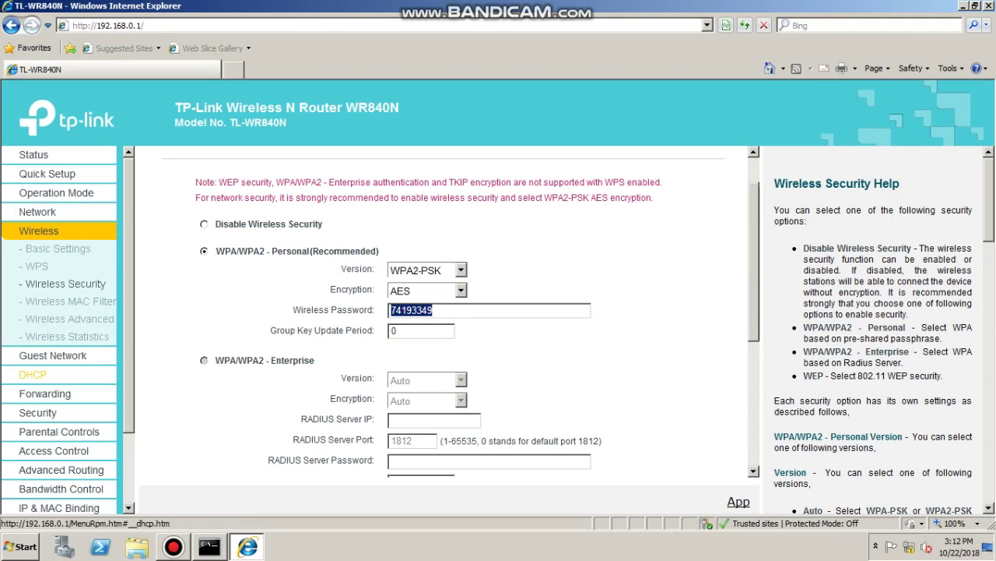
{"action": "left_click", "coordinate": [33, 374]}
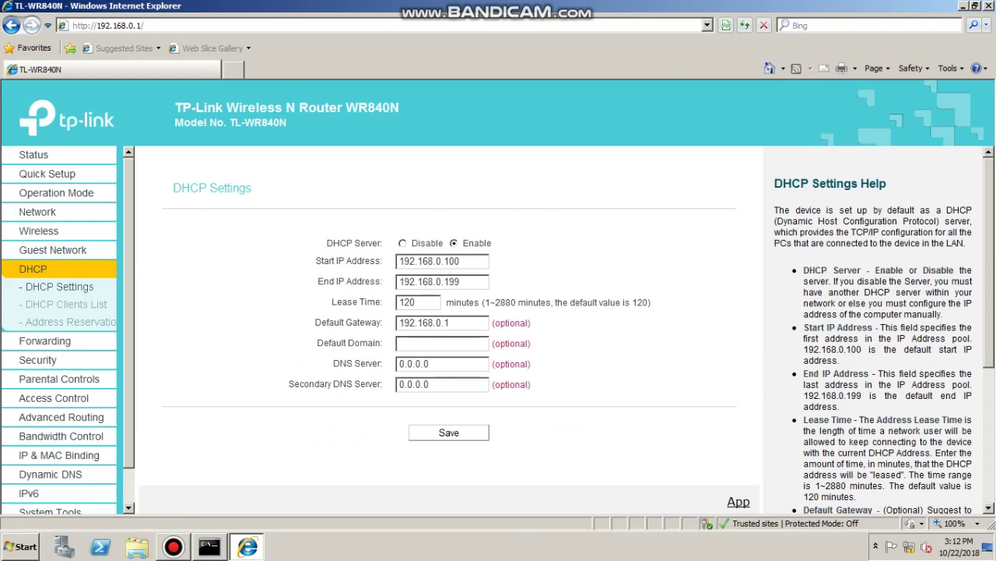
Review the DHCP start IP, end IP and default gateway values
{"action": "left_click_drag", "start_coordinate": [459, 261], "coordinate": [399, 261]}
{"action": "left_click_drag", "start_coordinate": [459, 281], "coordinate": [399, 281]}
{"action": "left_click_drag", "start_coordinate": [459, 321], "coordinate": [328, 322]}
Copy the client's MAC from the refreshed DHCP Clients List and add a new reservation
{"action": "left_click", "coordinate": [66, 303]}
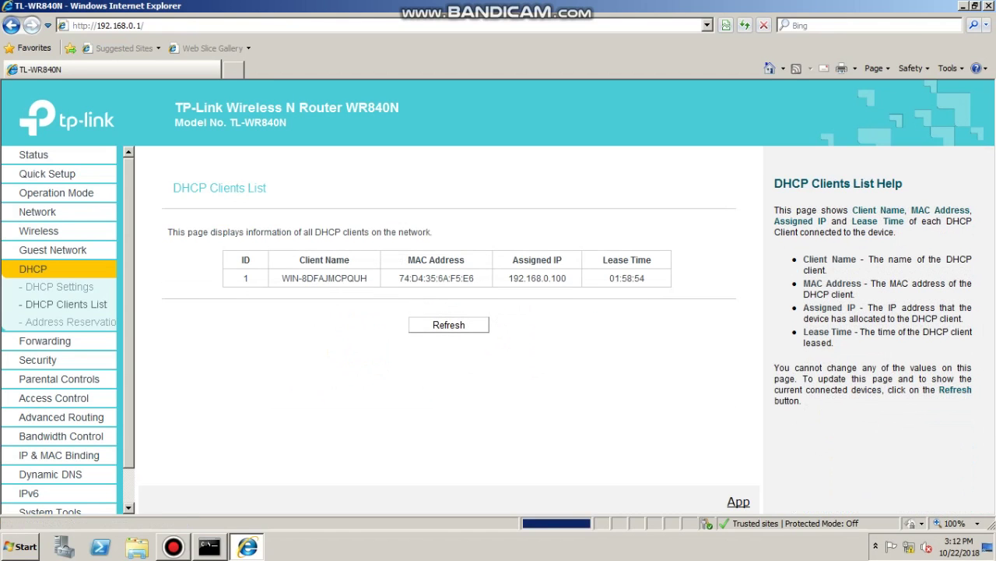
{"action": "left_click", "coordinate": [449, 325]}
{"action": "left_click_drag", "start_coordinate": [282, 278], "coordinate": [648, 278]}
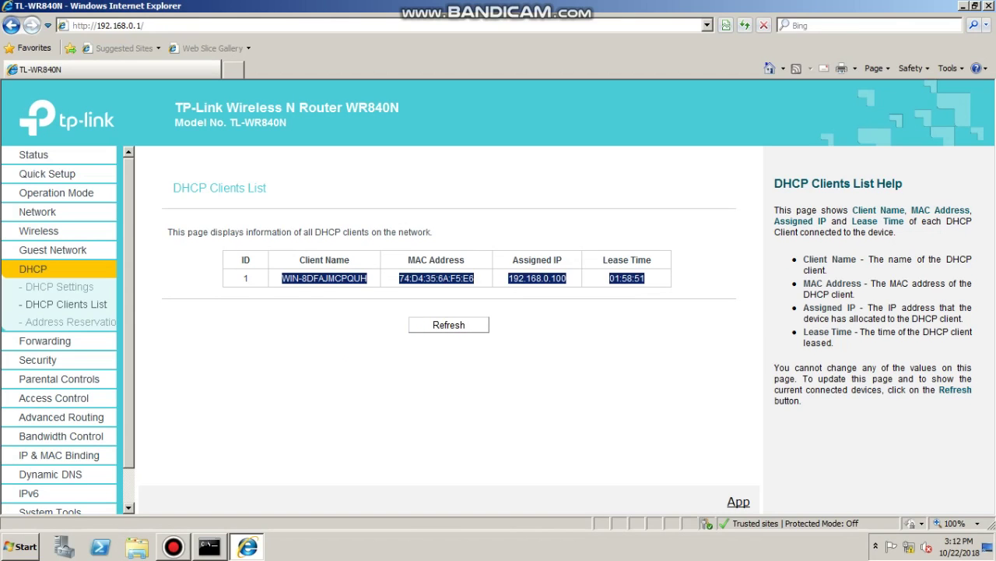
{"action": "left_click", "coordinate": [648, 278]}
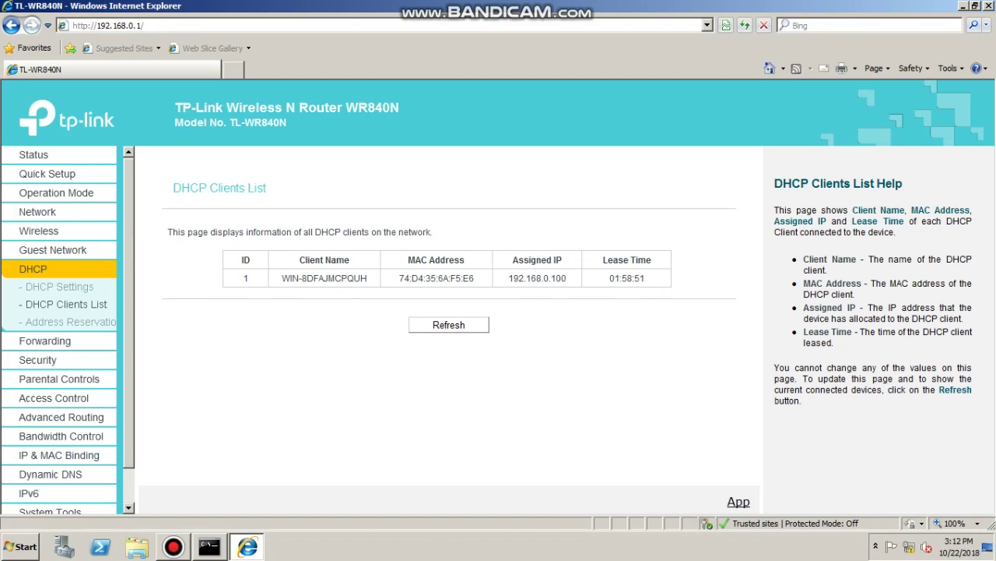
{"action": "left_click_drag", "start_coordinate": [474, 278], "coordinate": [398, 278]}
{"action": "key", "text": "ctrl+c"}
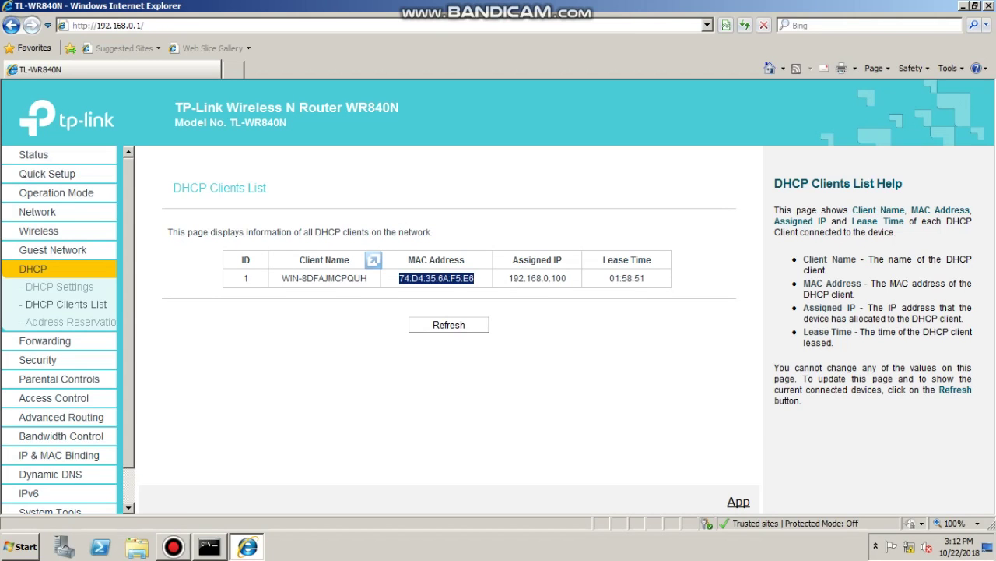
{"action": "left_click", "coordinate": [70, 321]}
{"action": "left_click", "coordinate": [219, 300]}
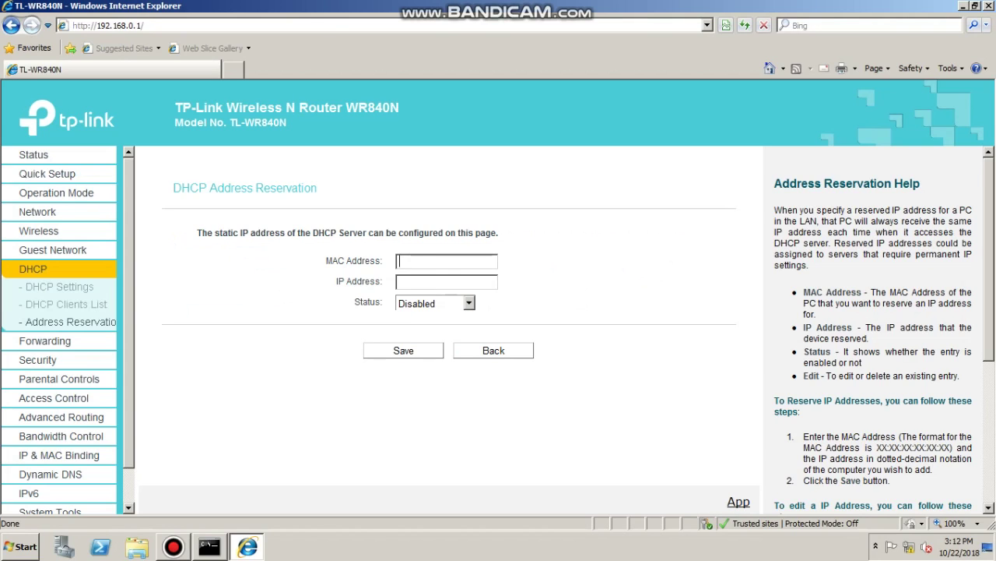
Reserve 192.168.0.150 for MAC 74:D4:35:6A:F5:E6 with Status Enabled and save
{"action": "key", "text": "ctrl+v"}
{"action": "key", "text": "Tab"}
{"action": "type", "text": "1"}
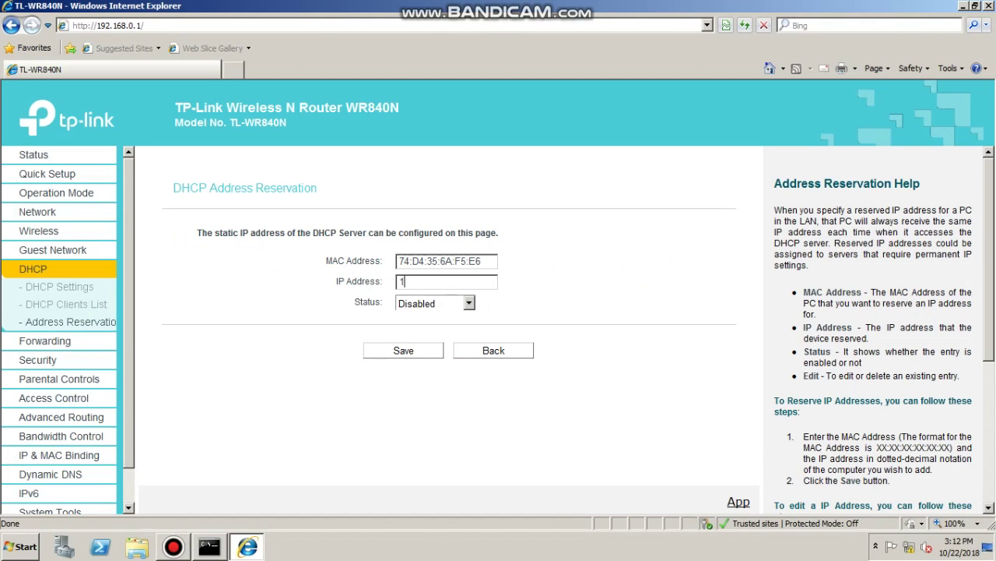
{"action": "type", "text": "92.168.0.150"}
{"action": "left_click", "coordinate": [434, 303]}
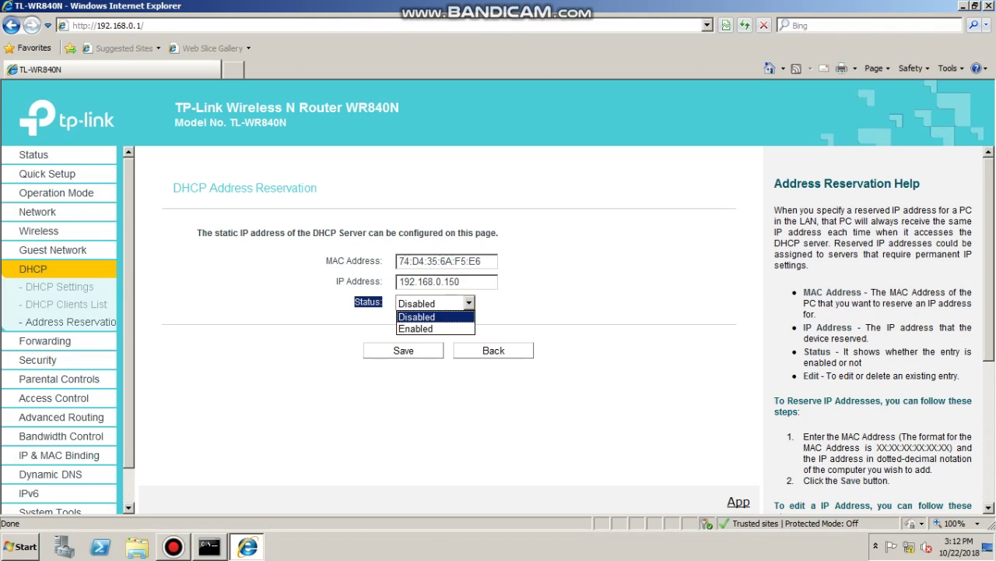
{"action": "left_click", "coordinate": [435, 327]}
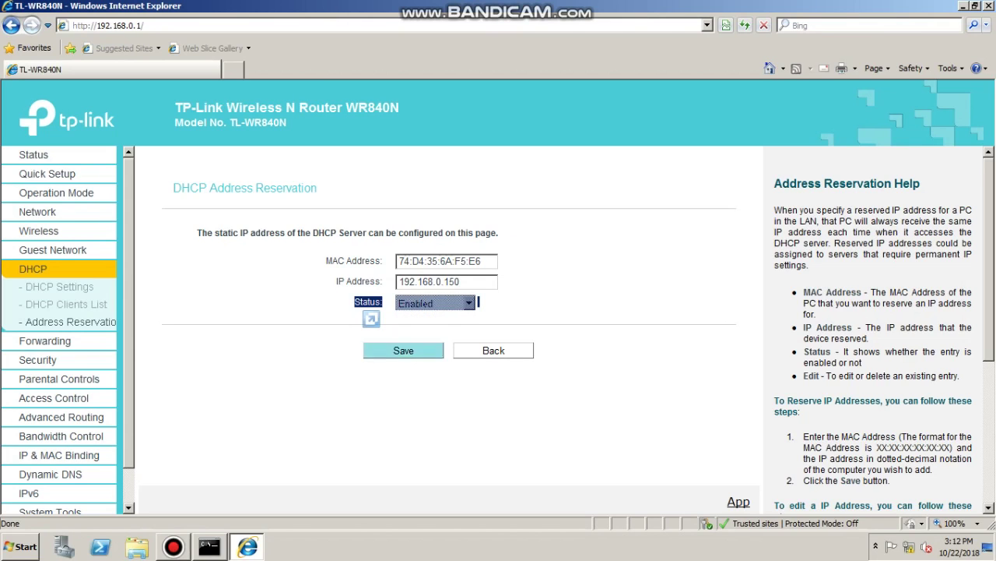
{"action": "left_click", "coordinate": [403, 350]}
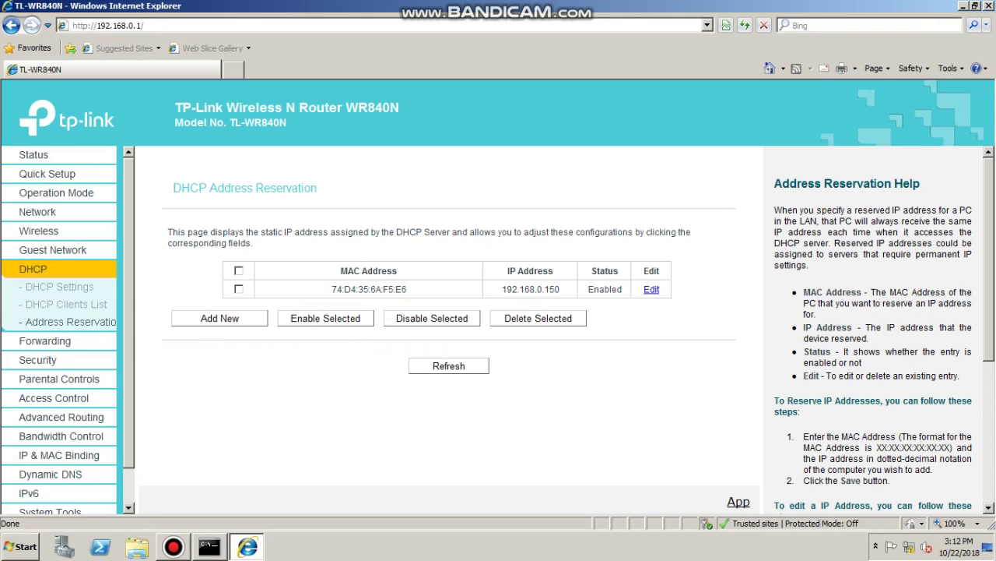
Confirm in the DHCP Clients List that the client holds 192.168.0.150, then return to DHCP Settings
{"action": "scroll", "coordinate": [47, 343], "scroll_direction": "down", "scroll_amount": 1}
{"action": "scroll", "coordinate": [60, 327], "scroll_direction": "up", "scroll_amount": 1}
{"action": "key", "text": "F12"}
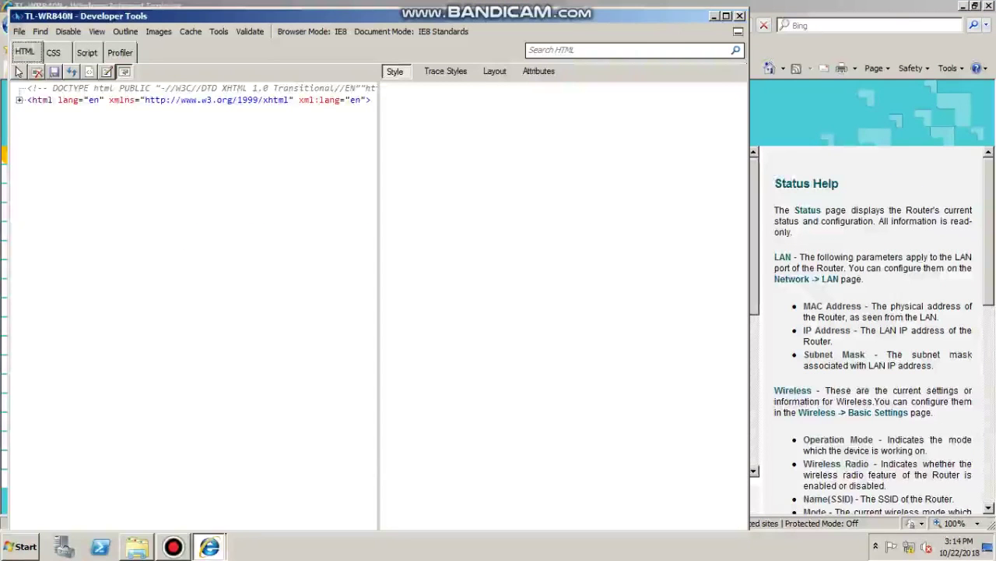
{"action": "key", "text": "F12"}
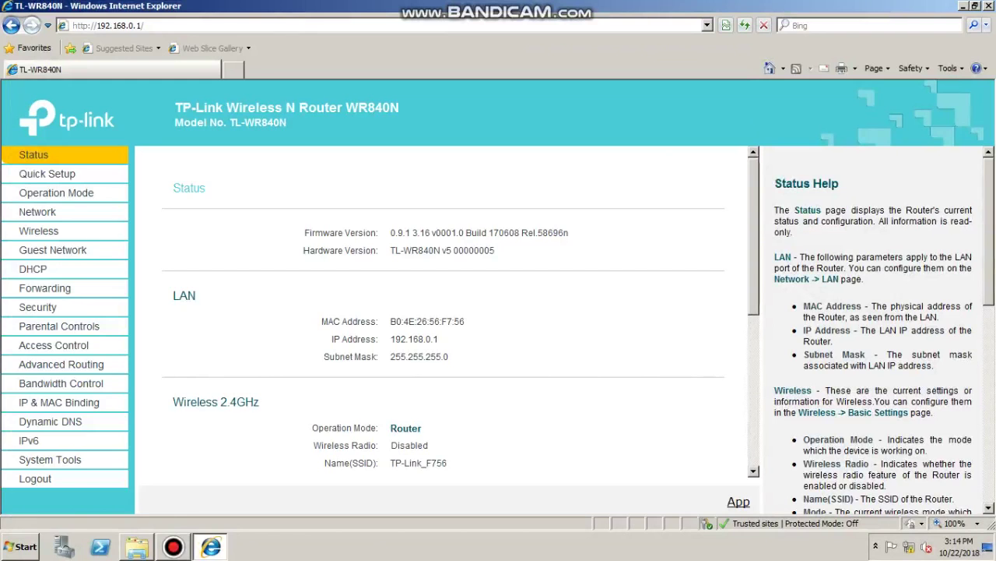
{"action": "left_click", "coordinate": [33, 269]}
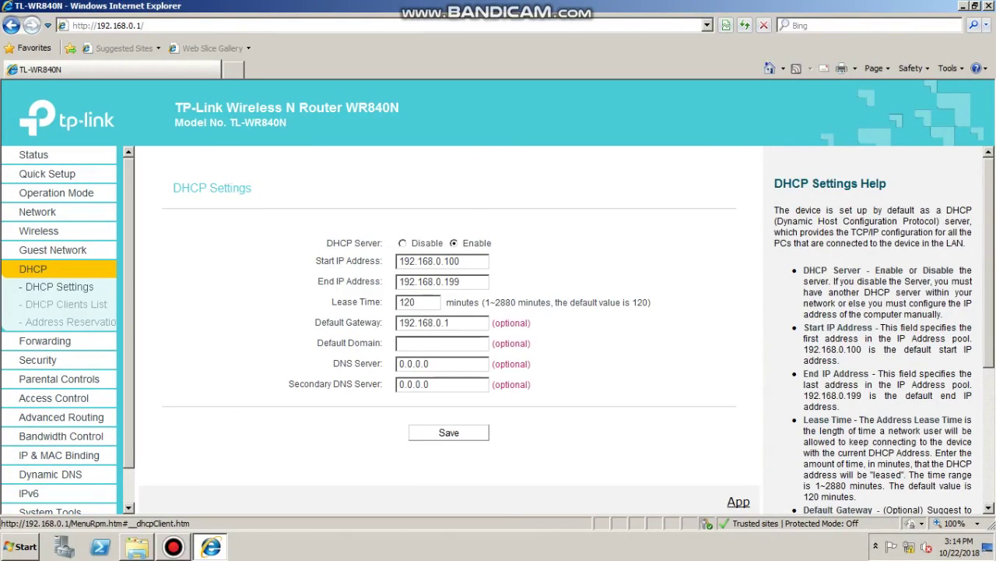
{"action": "left_click", "coordinate": [67, 304]}
{"action": "left_click_drag", "start_coordinate": [299, 278], "coordinate": [661, 294]}
{"action": "left_click", "coordinate": [661, 296]}
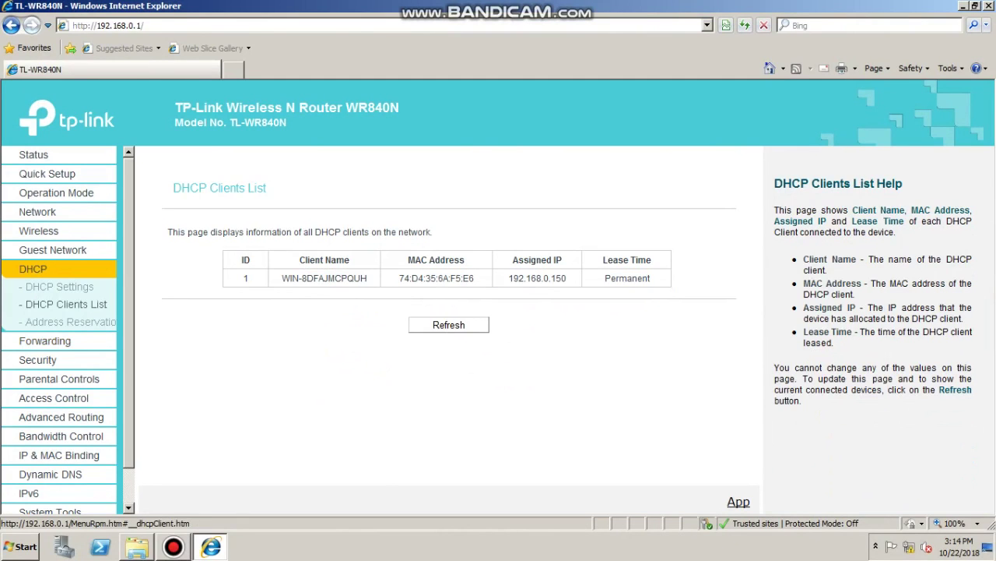
{"action": "left_click", "coordinate": [60, 286]}
{"action": "left_click_drag", "start_coordinate": [463, 267], "coordinate": [397, 267]}
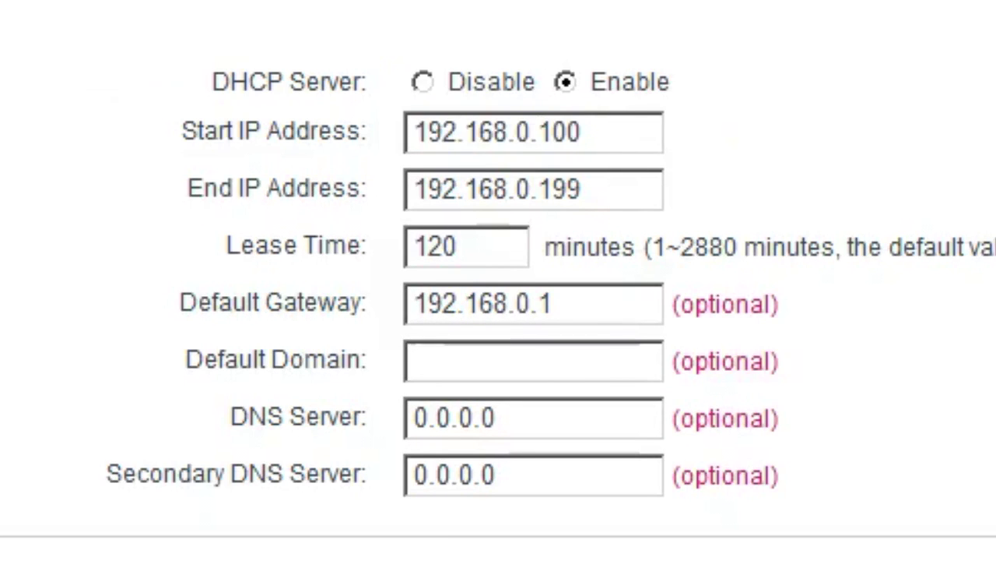
Open a new blank tab in Internet Explorer
{"action": "key", "text": "ctrl+t"}
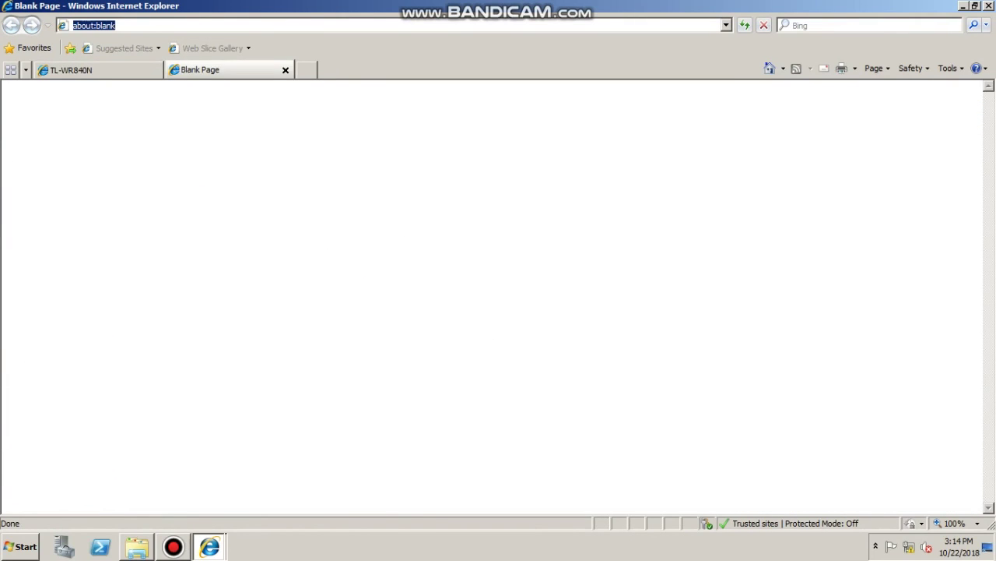
{"action": "type", "text": "192.168.0.100"}
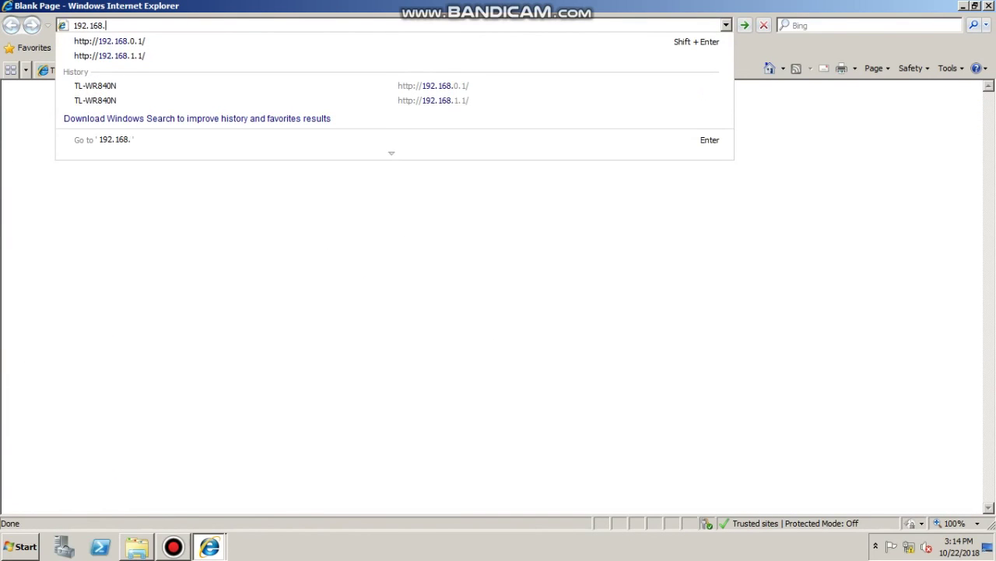
{"action": "key", "text": "Escape"}
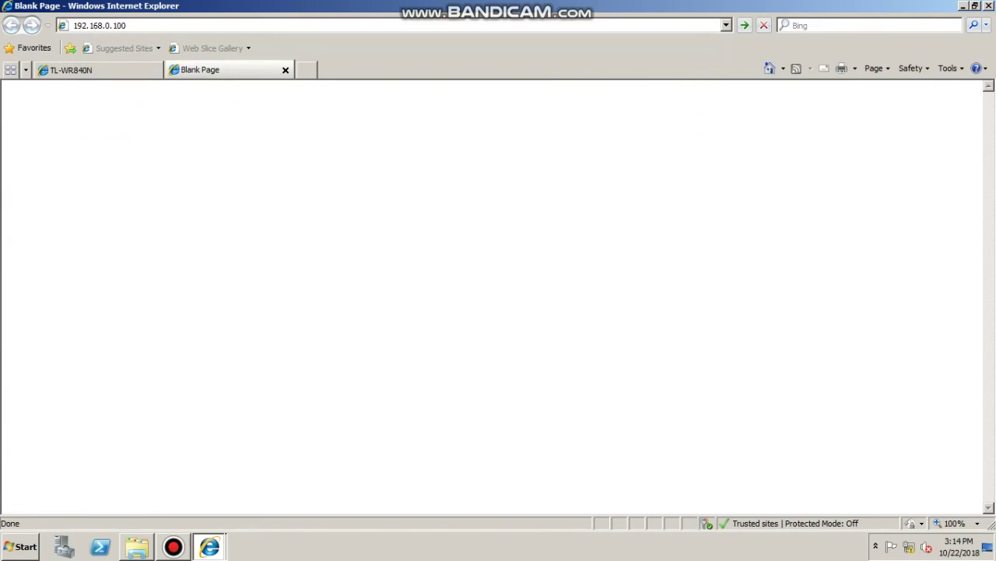
{"action": "key", "text": "ctrl+Tab"}
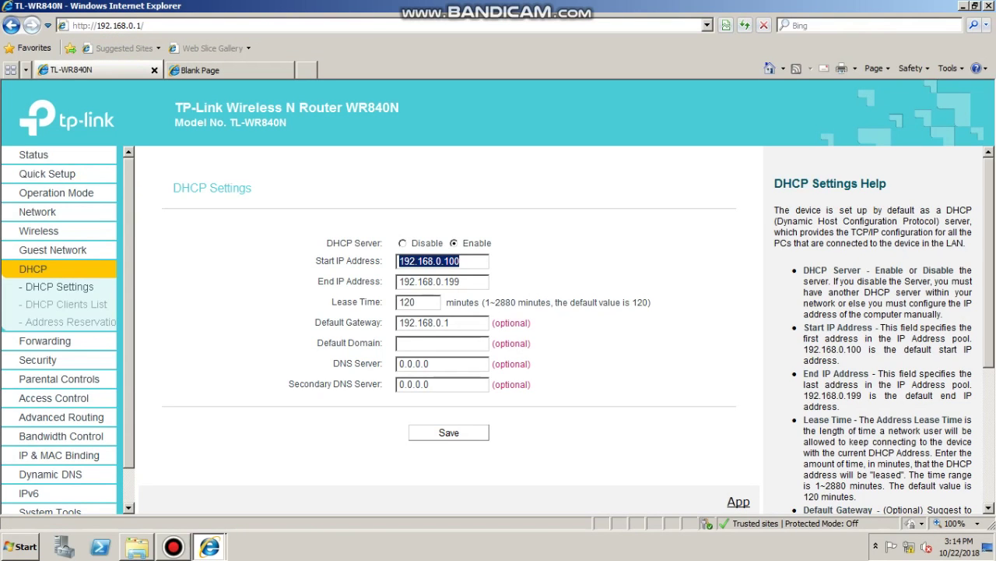
{"action": "key", "text": "ctrl+Tab"}
Load the access point address 192.168.0.101 in the blank tab
{"action": "key", "text": "alt+d"}
{"action": "type", "text": "192"}
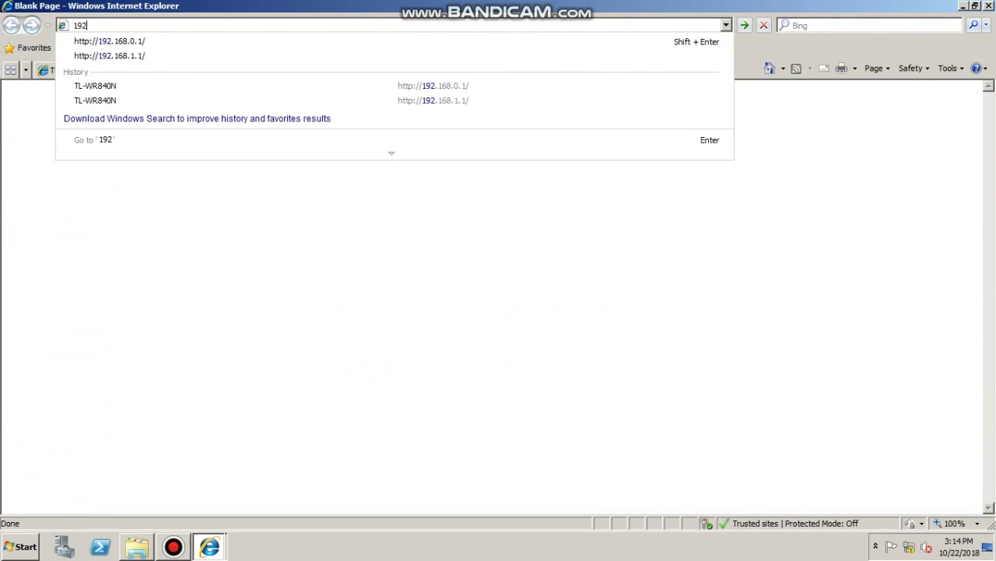
{"action": "type", "text": ".168.0.100"}
{"action": "key", "text": "Return"}
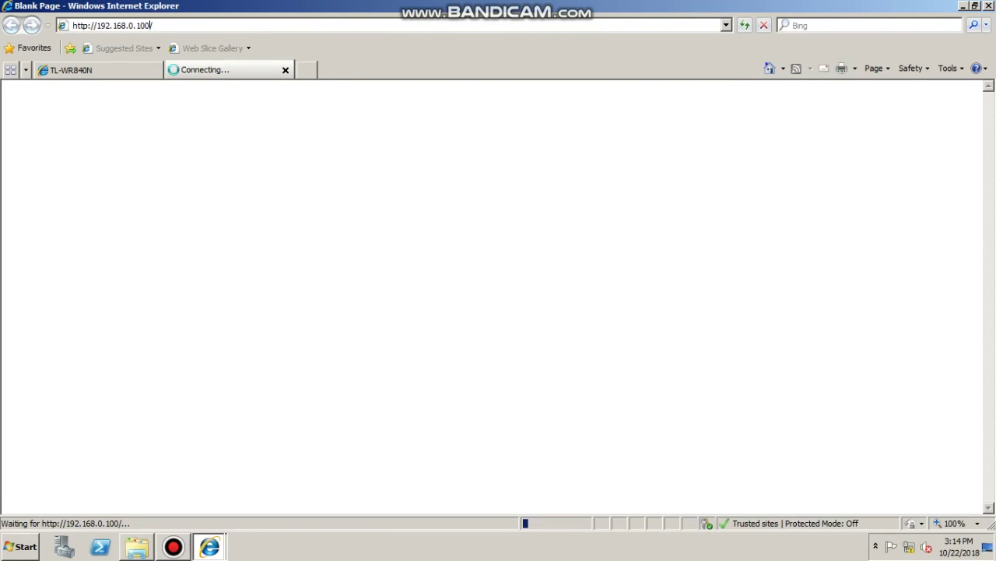
{"action": "key", "text": "BackSpace"}
{"action": "type", "text": "1"}
{"action": "key", "text": "Return"}
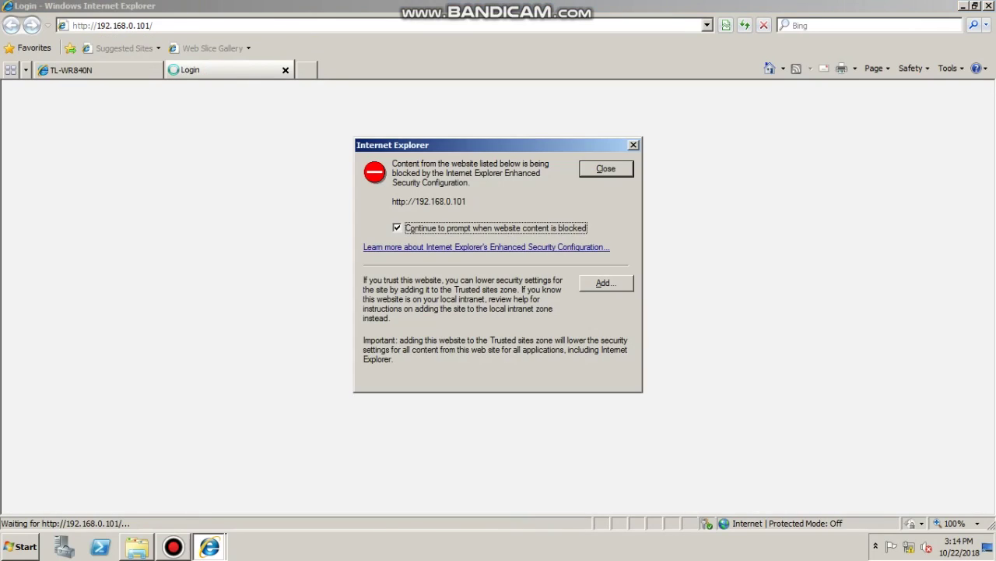
Add 192.168.0.101 to trusted sites and dismiss the Enhanced Security dialogs
{"action": "key", "text": "alt+a"}
{"action": "key", "text": "BackSpace"}
{"action": "key", "text": "Return"}
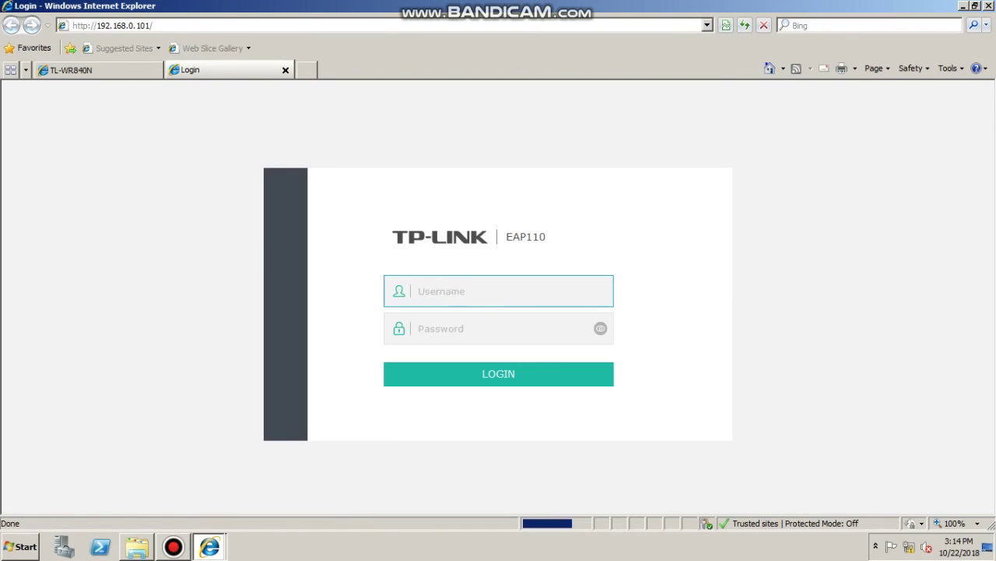
Log in to the EAP110 with the default admin credentials
{"action": "type", "text": "admin"}
{"action": "key", "text": "Tab"}
{"action": "type", "text": "admin"}
{"action": "key", "text": "Return"}
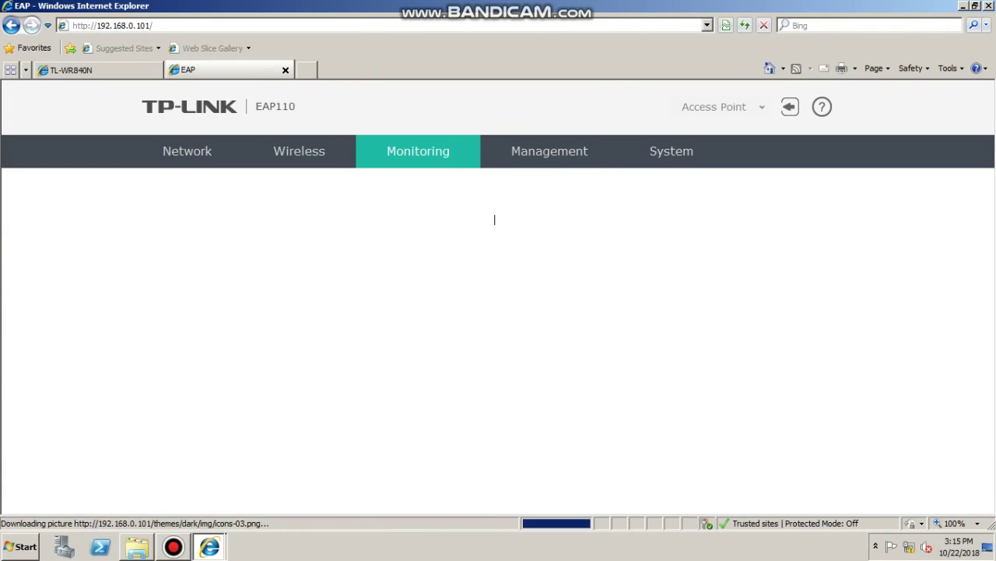
Set a new access point username and password, then view the Wireless SSID list
{"action": "type", "text": "admin"}
{"action": "key", "text": "Tab"}
{"action": "type", "text": "admin123"}
{"action": "key", "text": "Tab"}
{"action": "type", "text": "admin1234"}
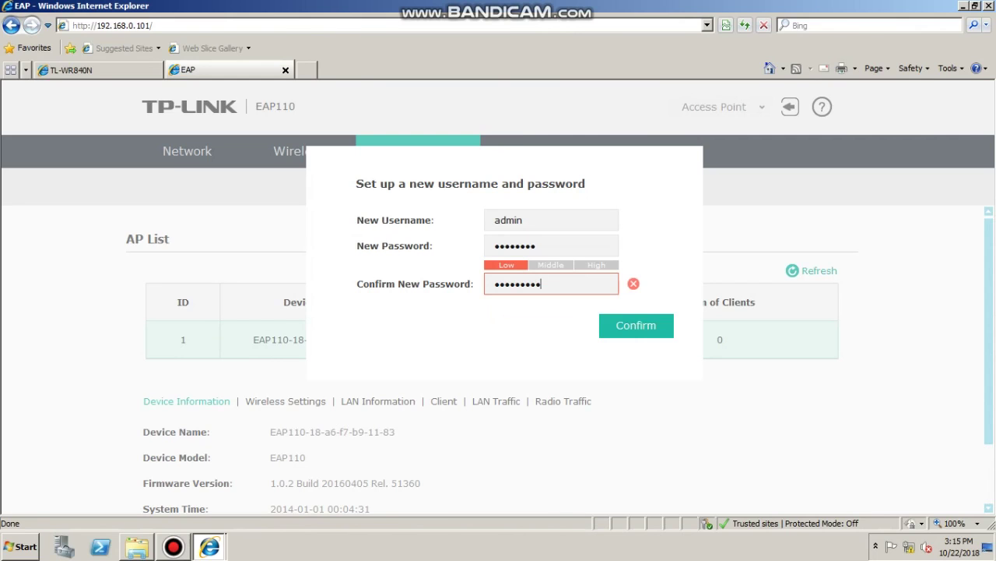
{"action": "key", "text": "ctrl+a"}
{"action": "type", "text": "admin123"}
{"action": "key", "text": "Return"}
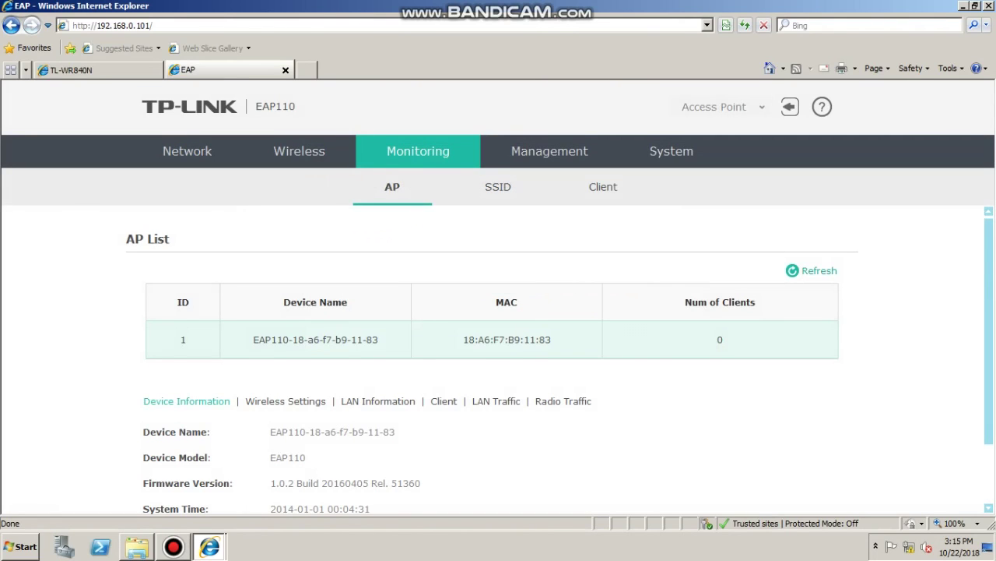
{"action": "left_click", "coordinate": [299, 151]}
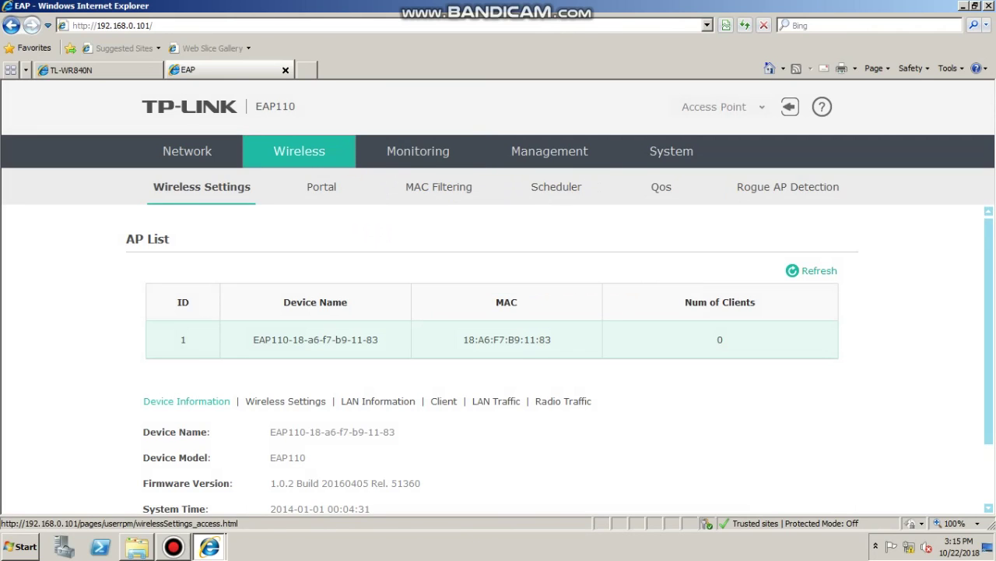
{"action": "scroll", "coordinate": [498, 350], "scroll_direction": "down", "scroll_amount": 4}
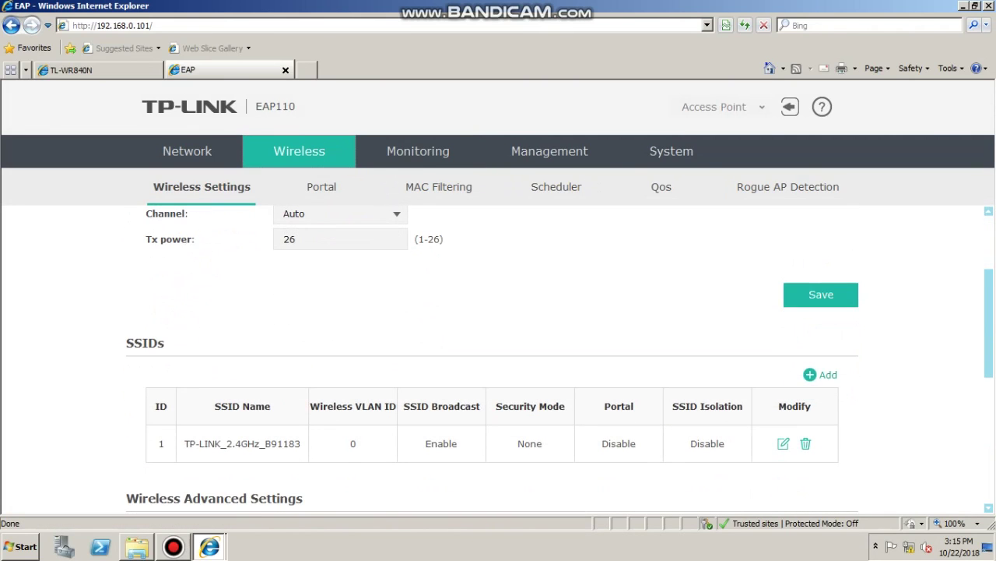
Rename the existing TP-LINK_2.4GHz_B91183 SSID to ictAP
{"action": "left_click", "coordinate": [783, 443]}
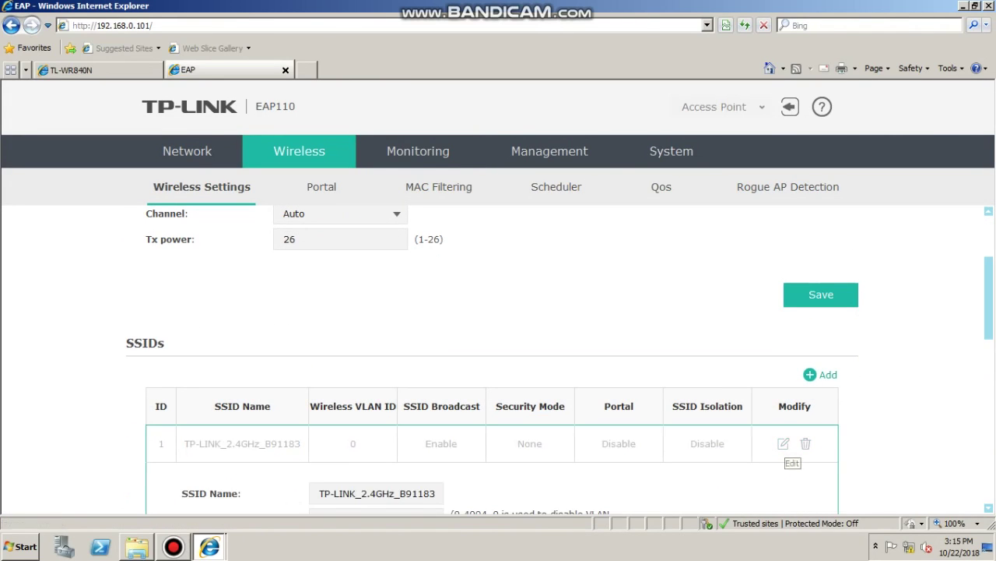
{"action": "scroll", "coordinate": [498, 350], "scroll_direction": "down", "scroll_amount": 1}
{"action": "scroll", "coordinate": [498, 350], "scroll_direction": "down", "scroll_amount": 1}
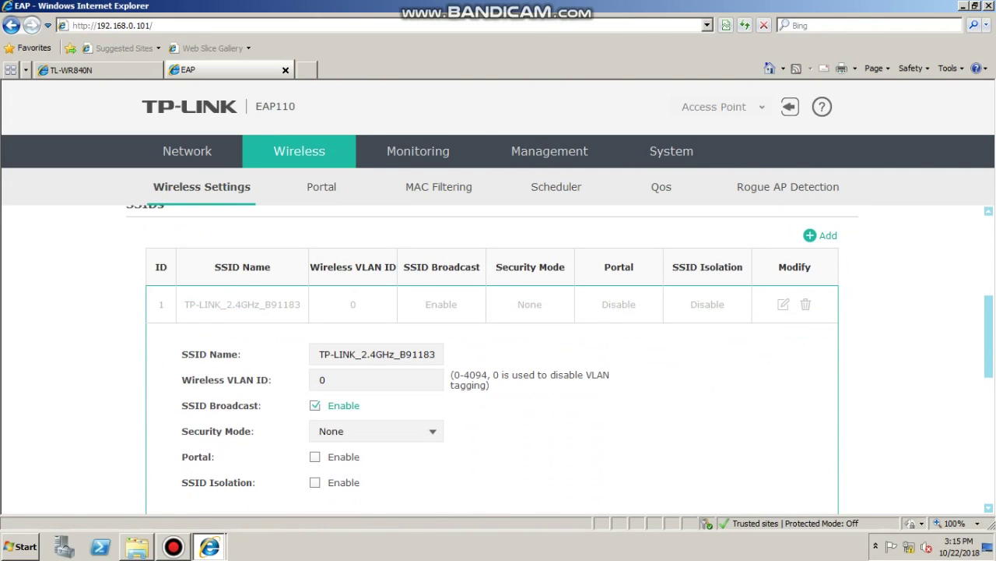
{"action": "left_click_drag", "start_coordinate": [438, 354], "coordinate": [319, 354]}
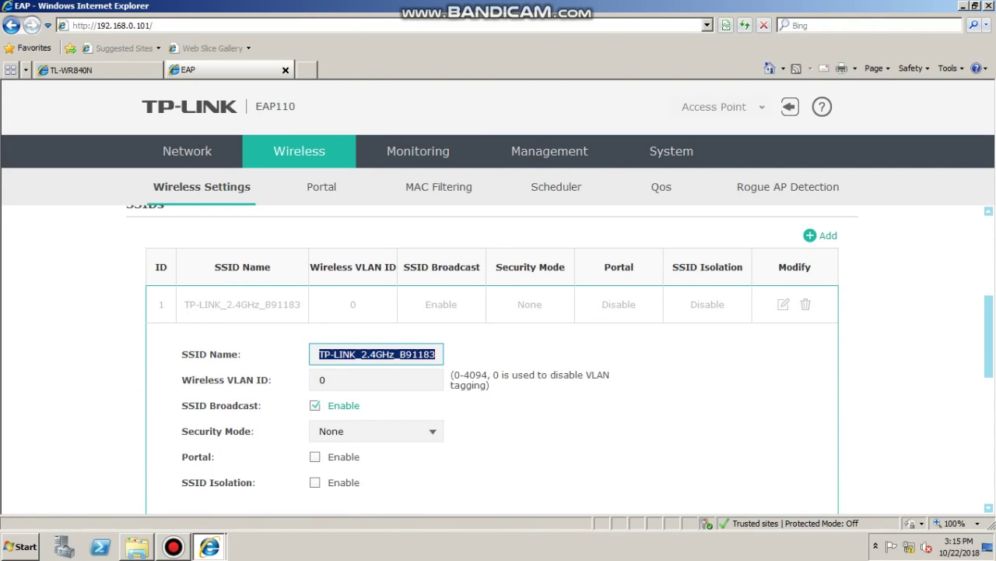
{"action": "type", "text": "ictAP"}
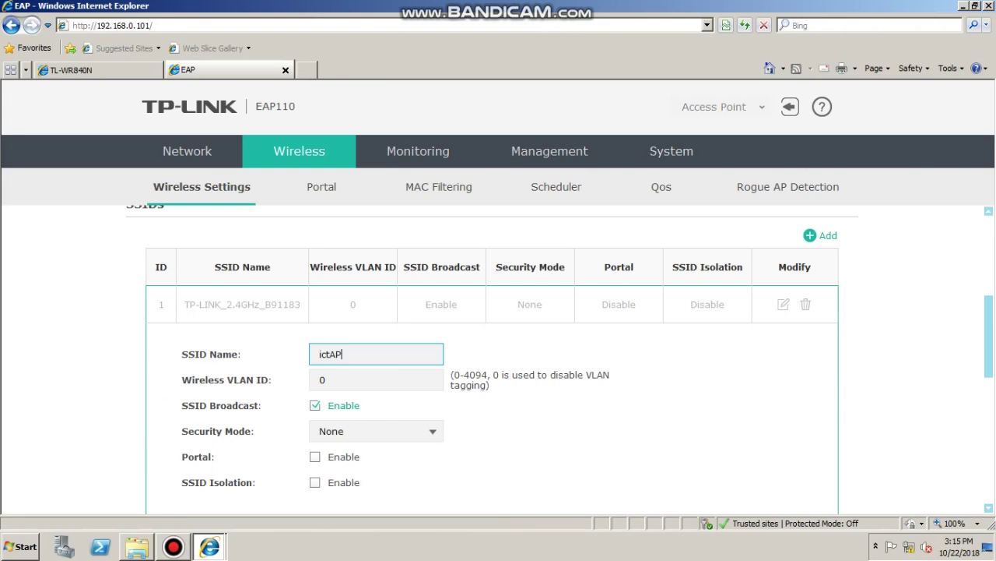
Secure ictAP with WPA-PSK, version WPA2-PSK and a new wireless password, and save
{"action": "scroll", "coordinate": [498, 358], "scroll_direction": "down", "scroll_amount": 1}
{"action": "left_click", "coordinate": [376, 339]}
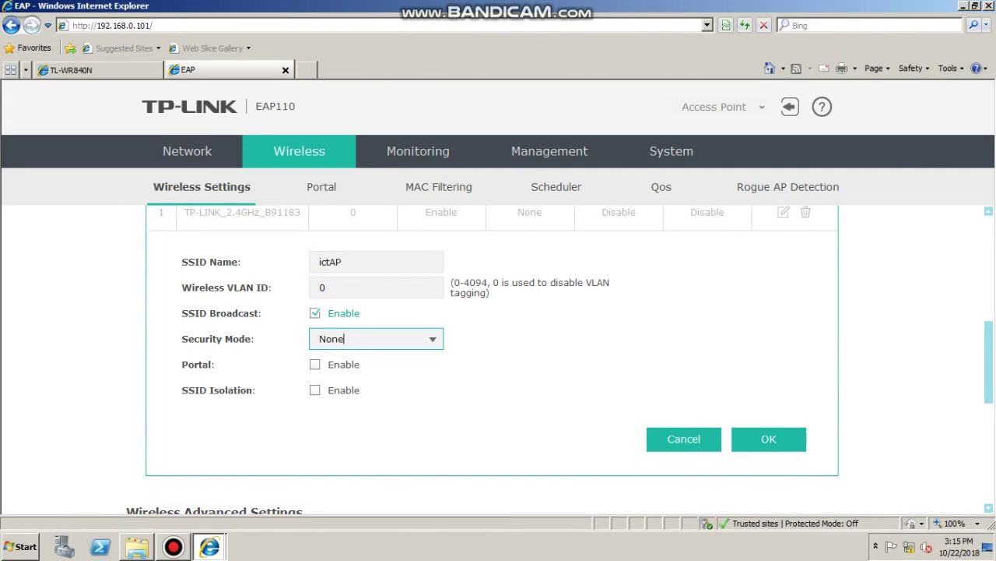
{"action": "left_click", "coordinate": [376, 339]}
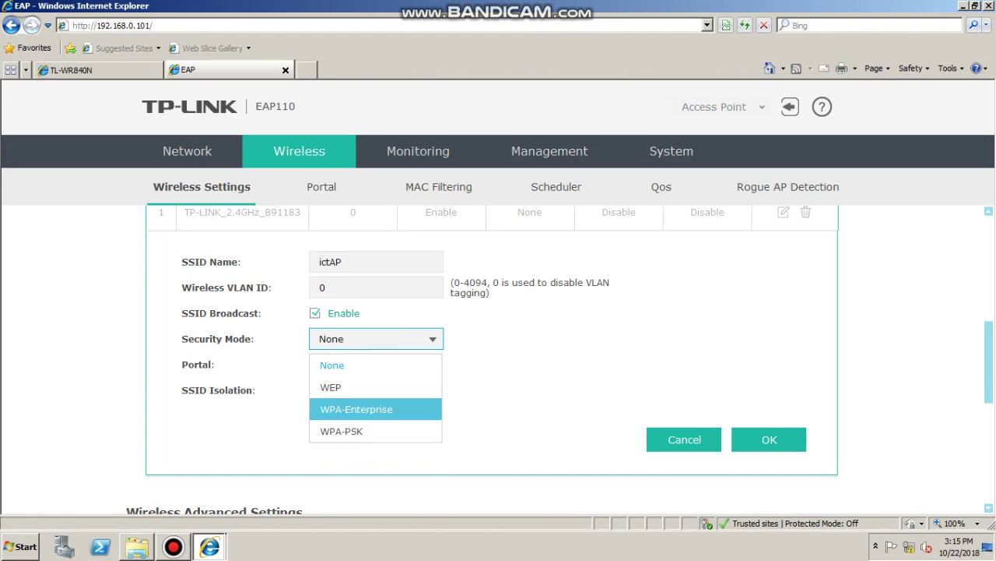
{"action": "left_click", "coordinate": [341, 430]}
{"action": "left_click", "coordinate": [440, 369]}
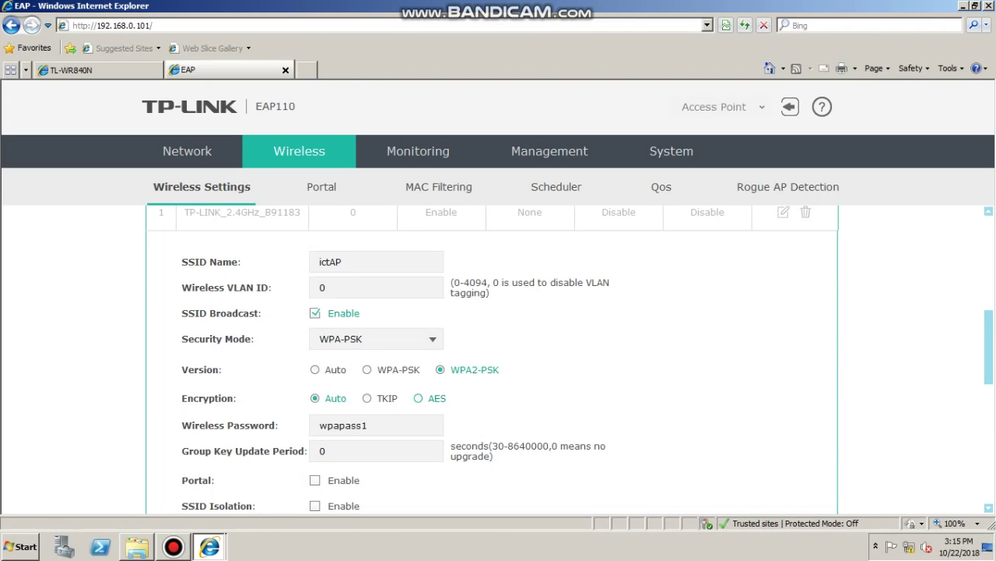
{"action": "double_click", "coordinate": [343, 425]}
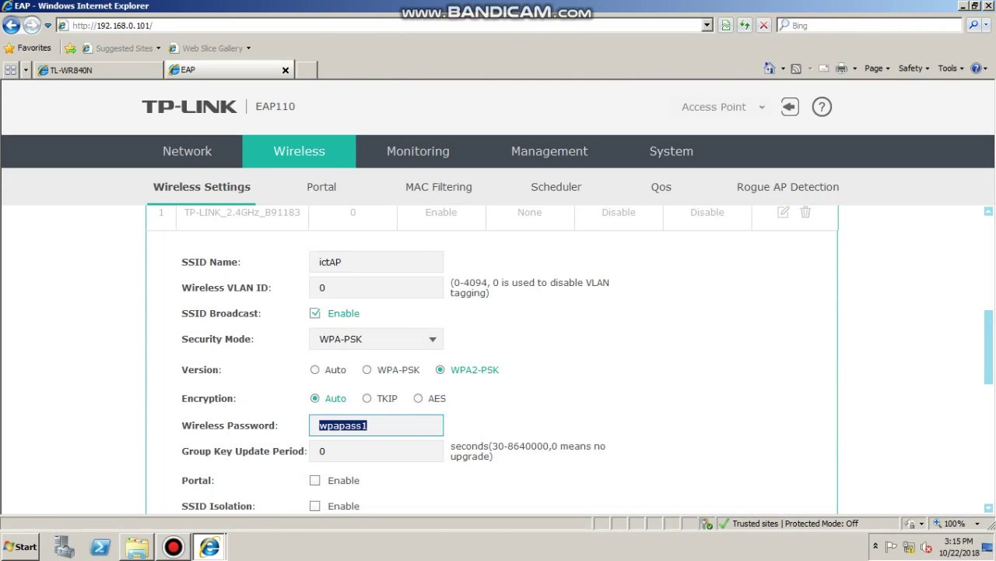
{"action": "type", "text": "Password2018"}
{"action": "scroll", "coordinate": [491, 358], "scroll_direction": "down", "scroll_amount": 1}
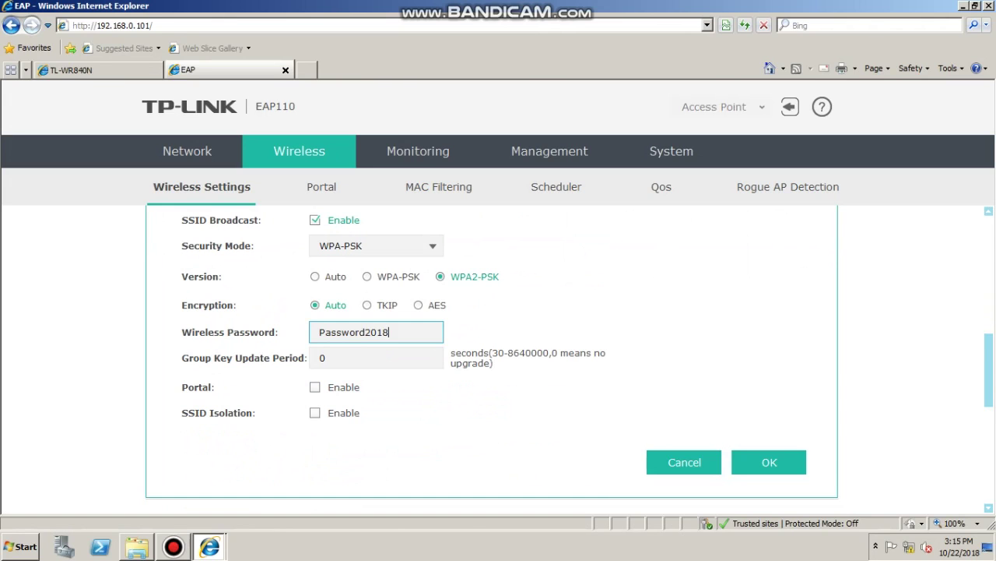
{"action": "left_click", "coordinate": [769, 462]}
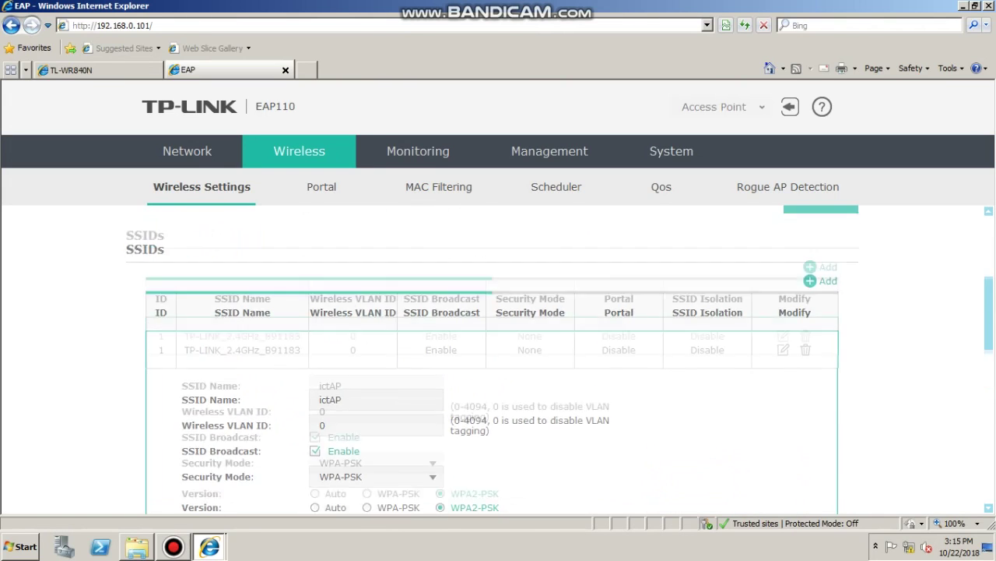
{"action": "scroll", "coordinate": [498, 350], "scroll_direction": "up", "scroll_amount": 3}
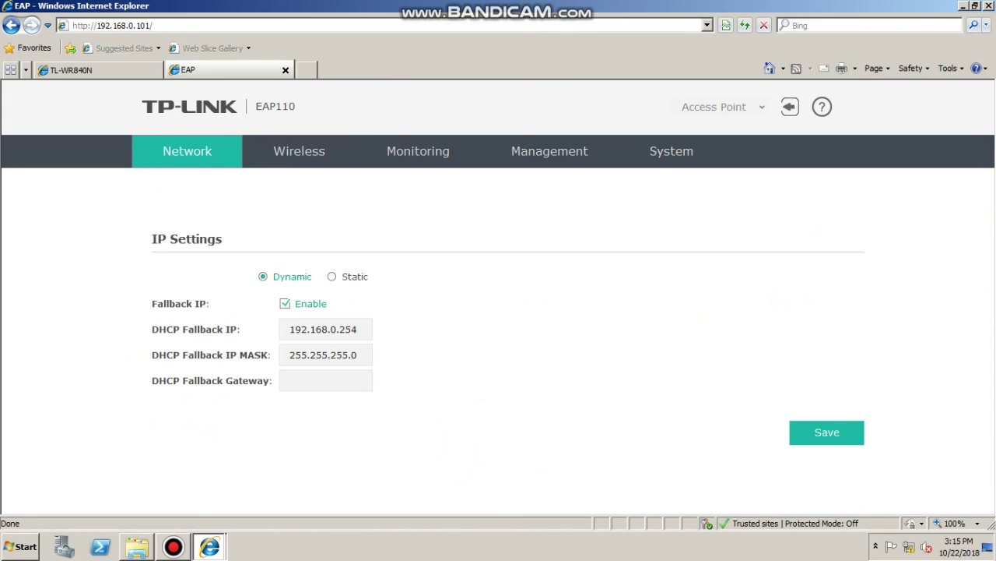
Keep the access point on Dynamic IP with fallback 192.168.0.254 and mask 255.255.255.0
{"action": "left_click", "coordinate": [332, 276]}
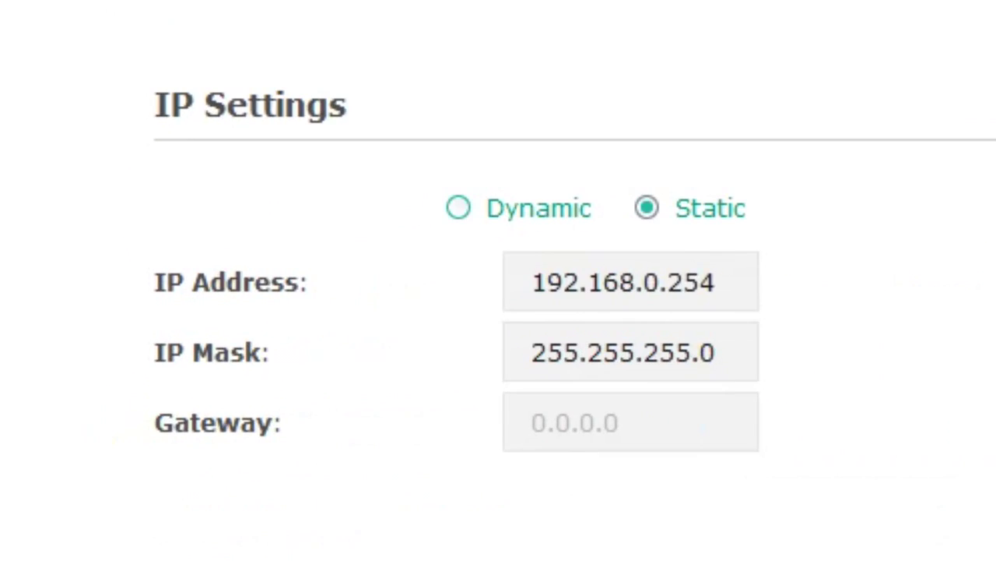
{"action": "left_click", "coordinate": [263, 276]}
{"action": "left_click_drag", "start_coordinate": [718, 352], "coordinate": [531, 352]}
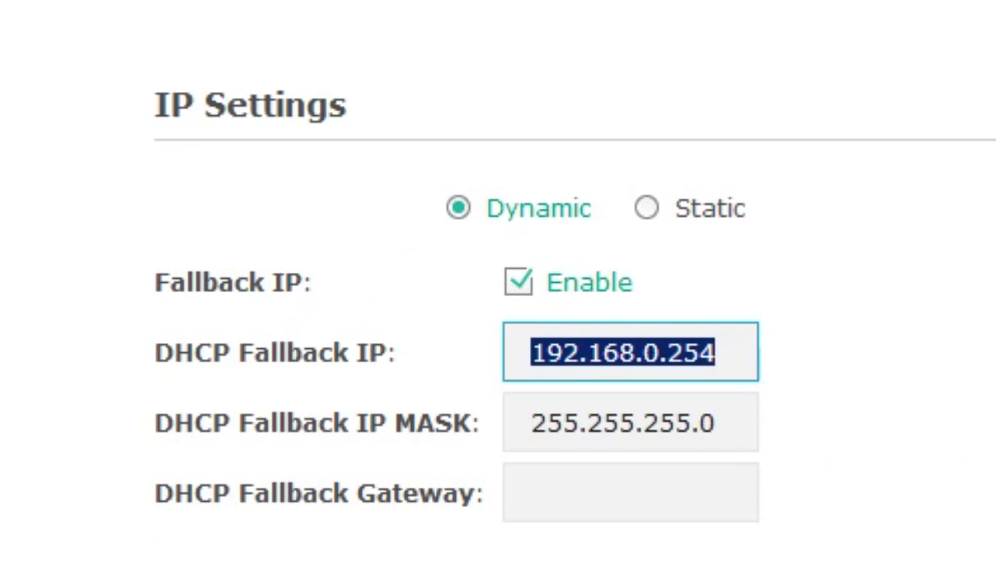
{"action": "key", "text": "Tab"}
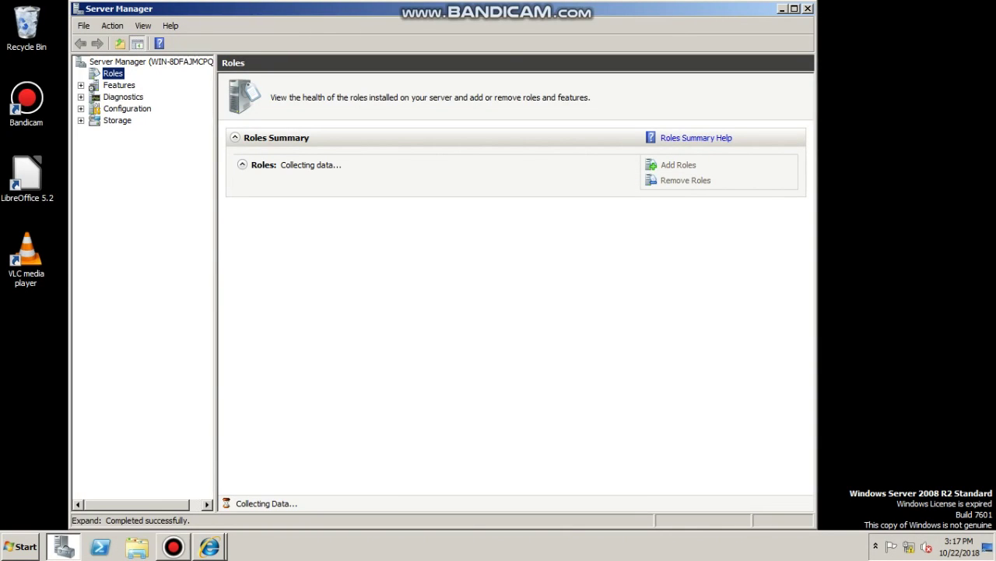
Cancel the Add Roles wizard without installing anything and close Server Manager
{"action": "left_click", "coordinate": [679, 165]}
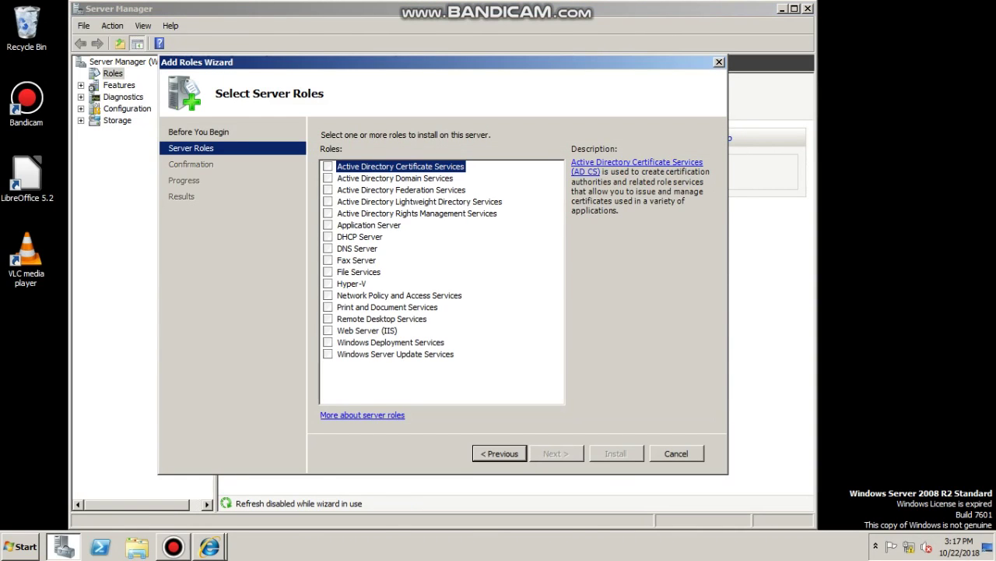
{"action": "key", "text": "Escape"}
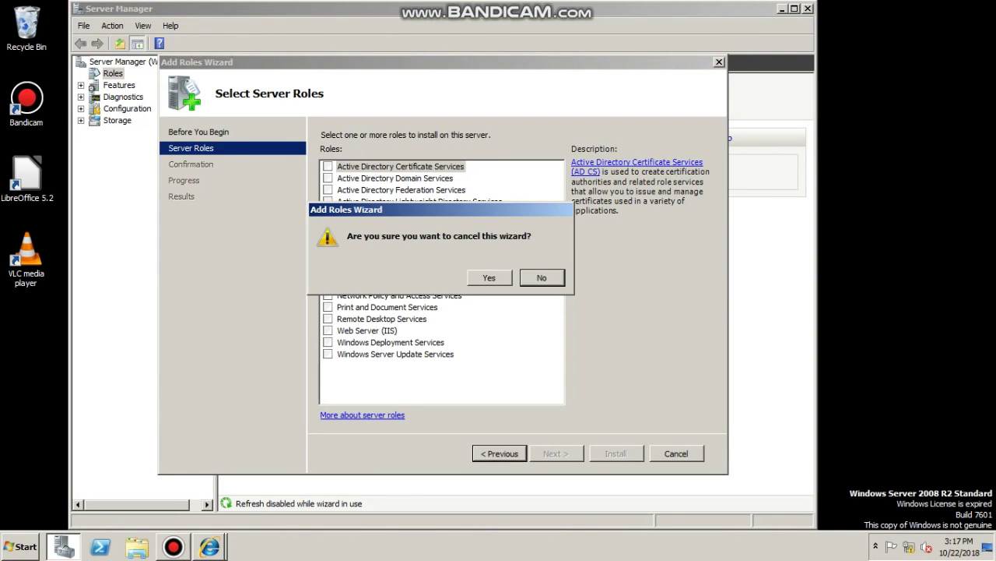
{"action": "key", "text": "y"}
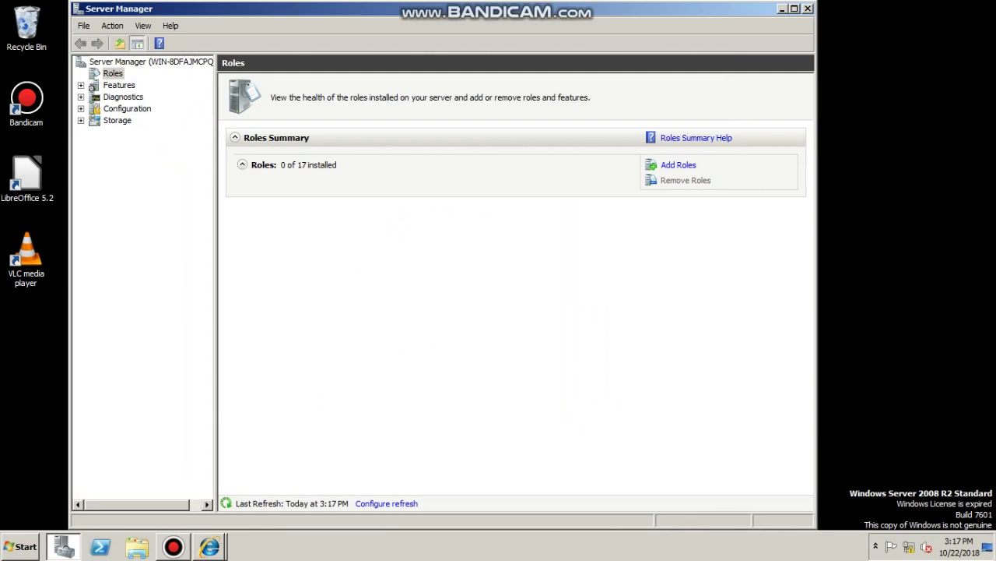
{"action": "key", "text": "alt+F4"}
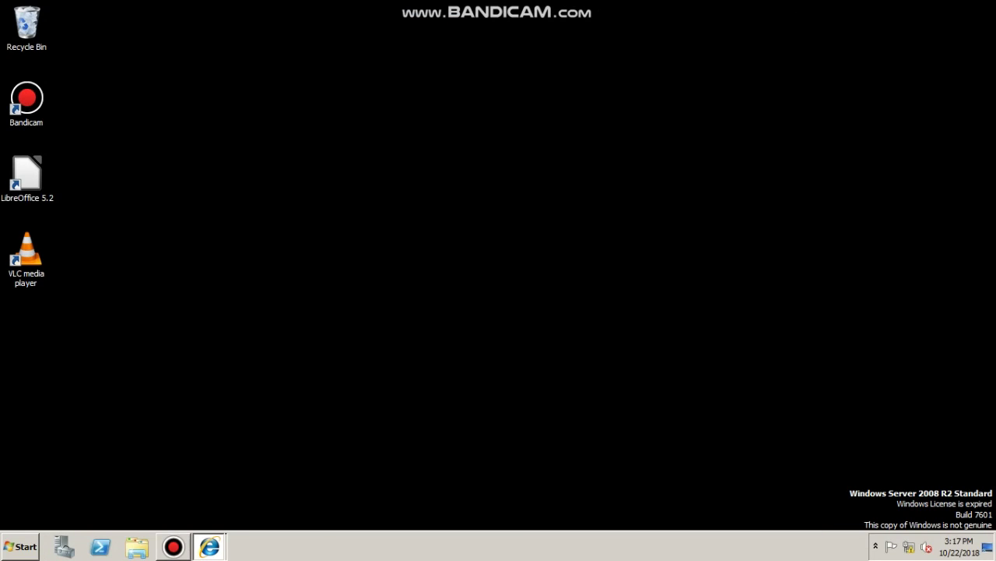
{"action": "mouse_move", "coordinate": [209, 546]}
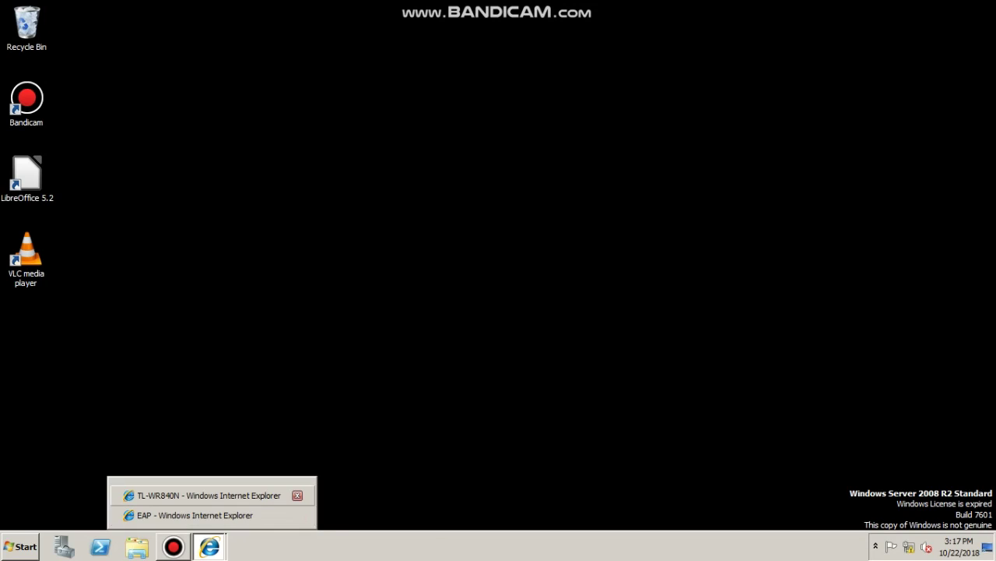
Back in the router's interface, set its DHCP server to Disable
{"action": "left_click", "coordinate": [206, 495]}
{"action": "left_click", "coordinate": [461, 332]}
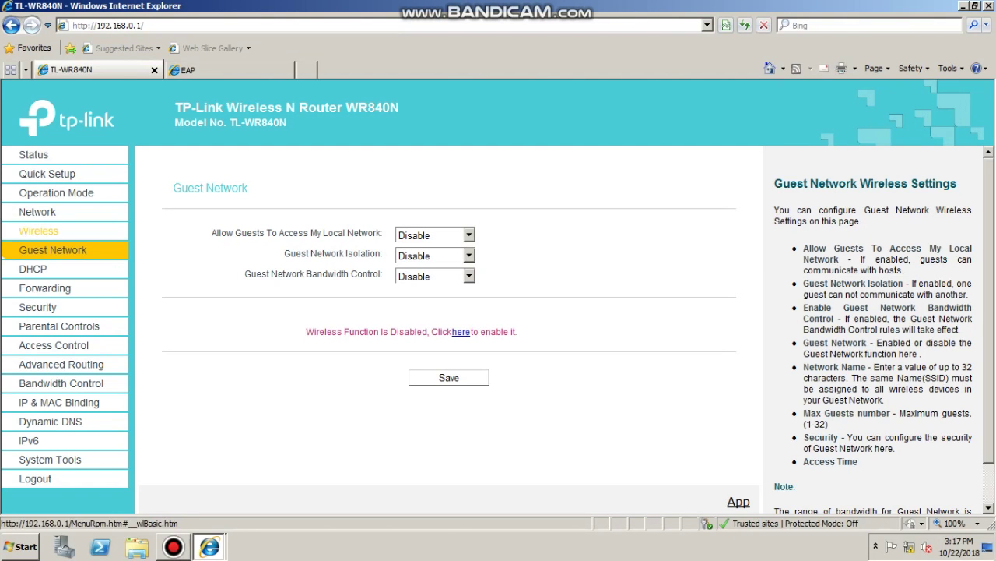
{"action": "left_click", "coordinate": [37, 211]}
{"action": "left_click", "coordinate": [35, 247]}
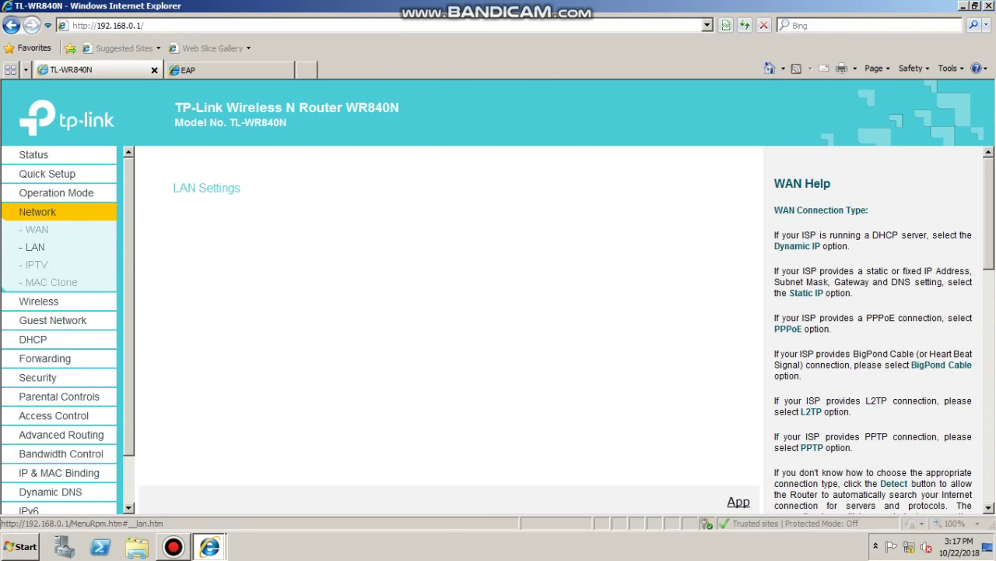
{"action": "left_click", "coordinate": [38, 301]}
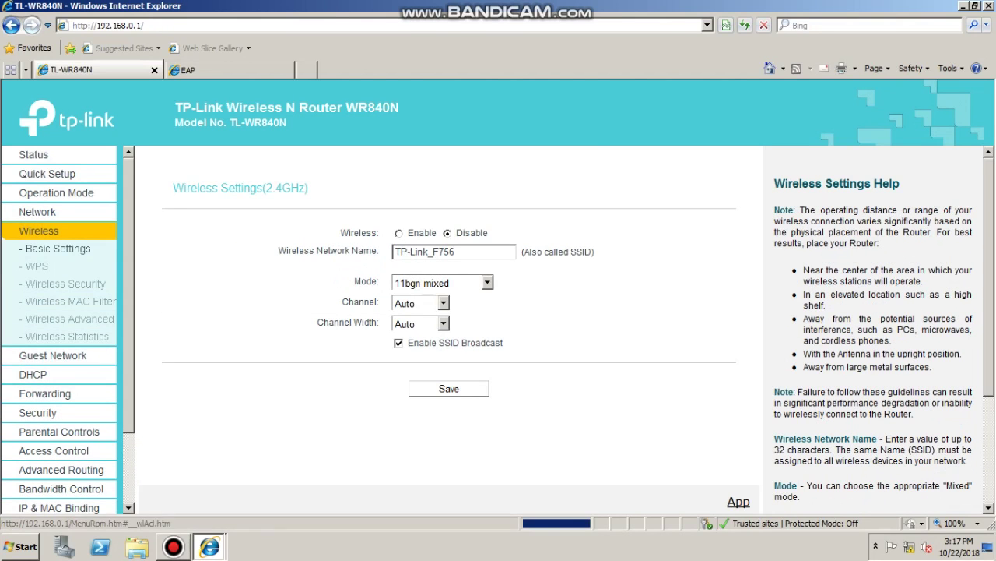
{"action": "left_click", "coordinate": [32, 373]}
{"action": "left_click", "coordinate": [402, 243]}
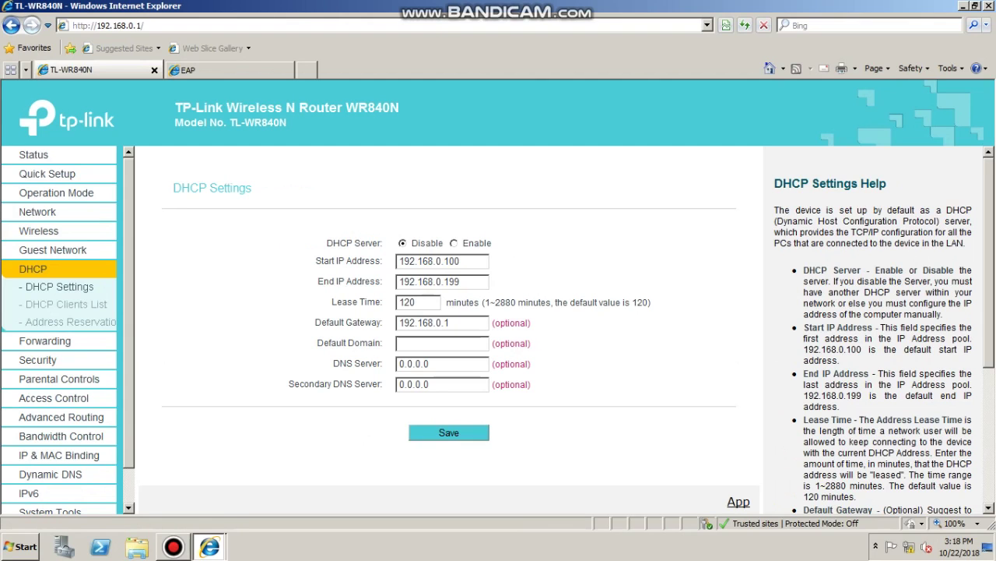
Change the router's LAN IP address to 200.00.0.1 and save
{"action": "left_click", "coordinate": [38, 231]}
{"action": "left_click", "coordinate": [38, 211]}
{"action": "left_click", "coordinate": [38, 301]}
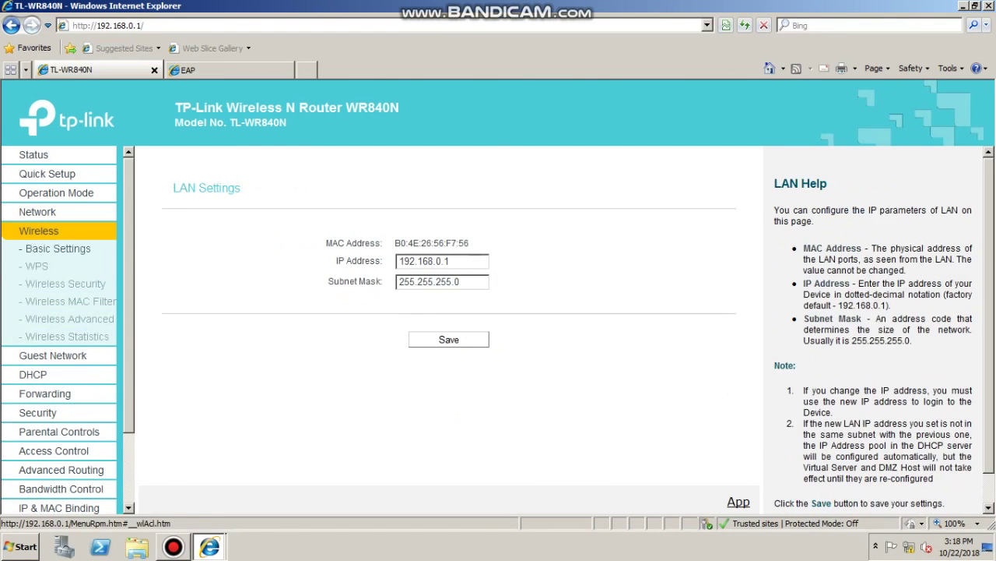
{"action": "left_click", "coordinate": [37, 211]}
{"action": "left_click", "coordinate": [35, 247]}
{"action": "triple_click", "coordinate": [416, 261]}
{"action": "type", "text": "200.00.0.1"}
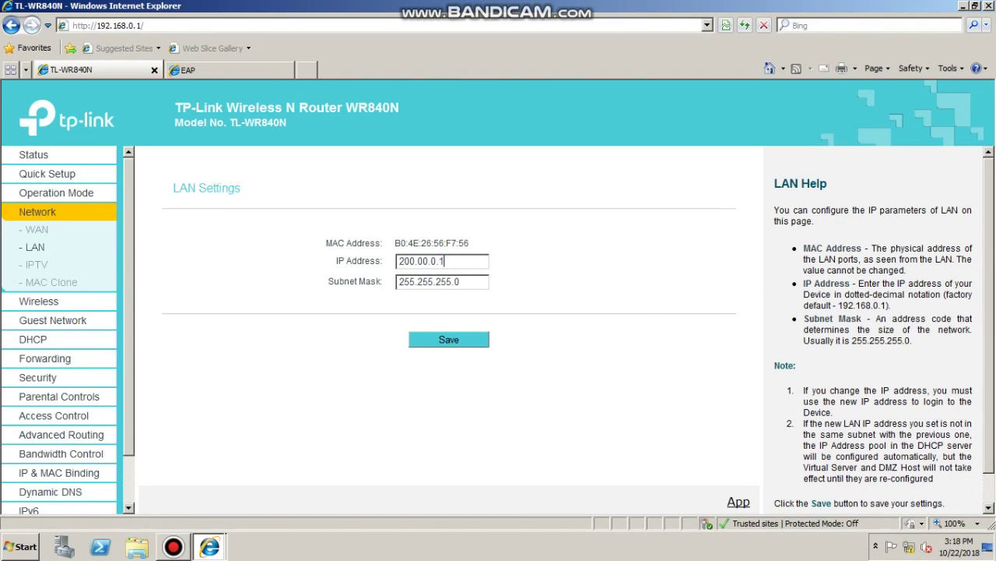
{"action": "left_click", "coordinate": [448, 340]}
Confirm the router reboot and save EAP110 static IP 200.00.0.2 with gateway 200.00.0.1
{"action": "left_click", "coordinate": [552, 315]}
{"action": "key", "text": "ctrl+Tab"}
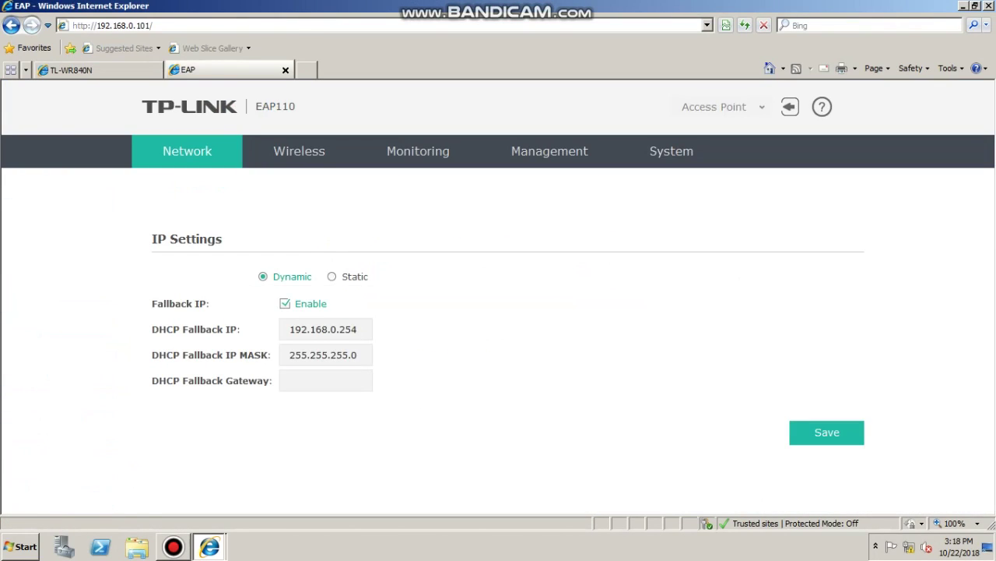
{"action": "left_click", "coordinate": [332, 277]}
{"action": "triple_click", "coordinate": [323, 303]}
{"action": "type", "text": "200.00.0"}
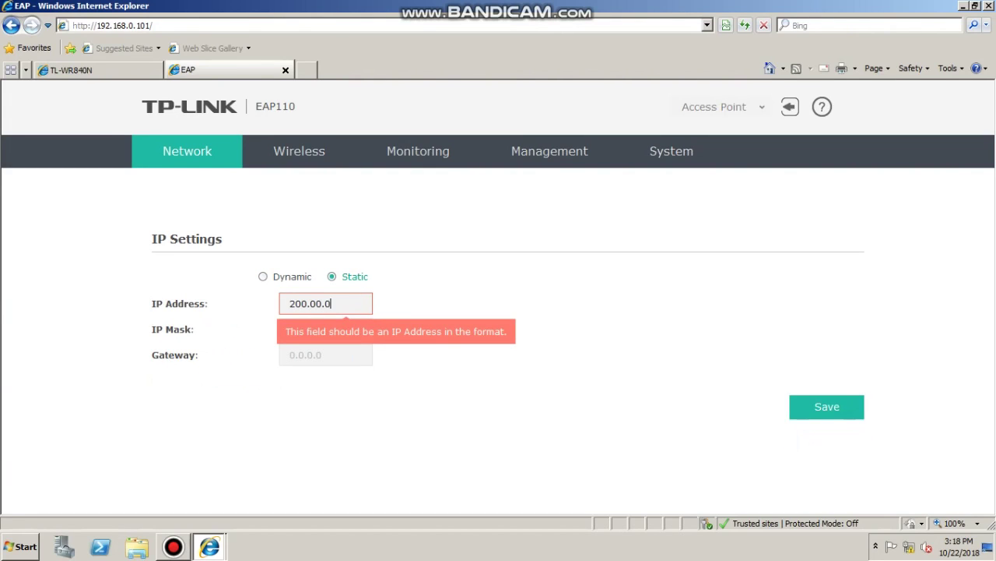
{"action": "type", "text": ".2"}
{"action": "left_click", "coordinate": [325, 355]}
{"action": "type", "text": "200.00"}
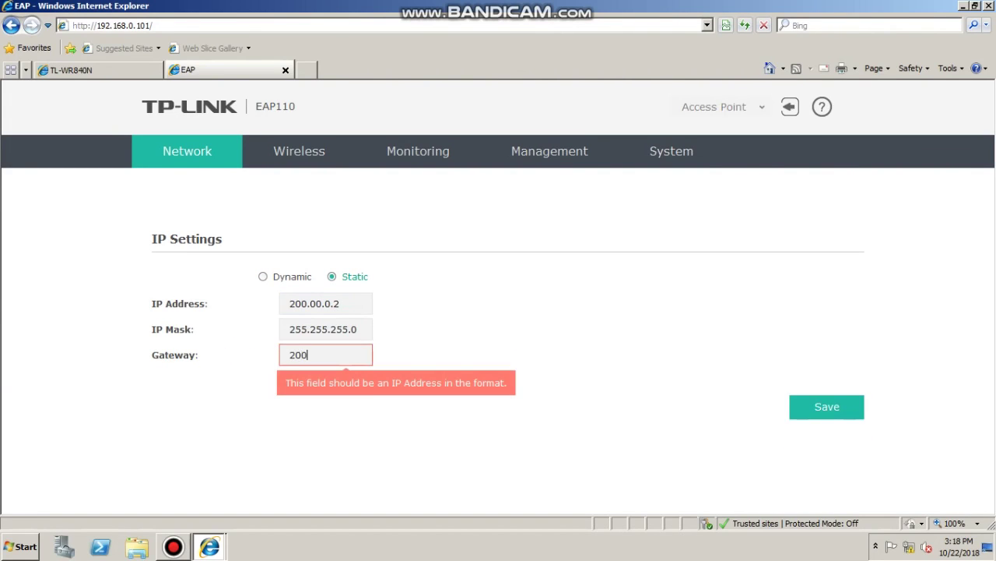
{"action": "type", "text": ".0.1"}
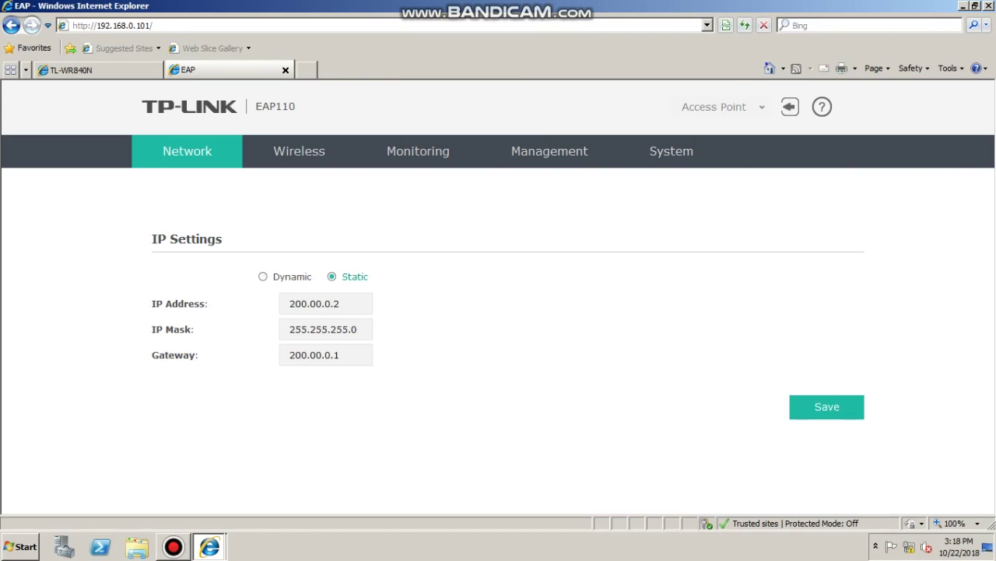
{"action": "key", "text": "Tab"}
{"action": "key", "text": "Return"}
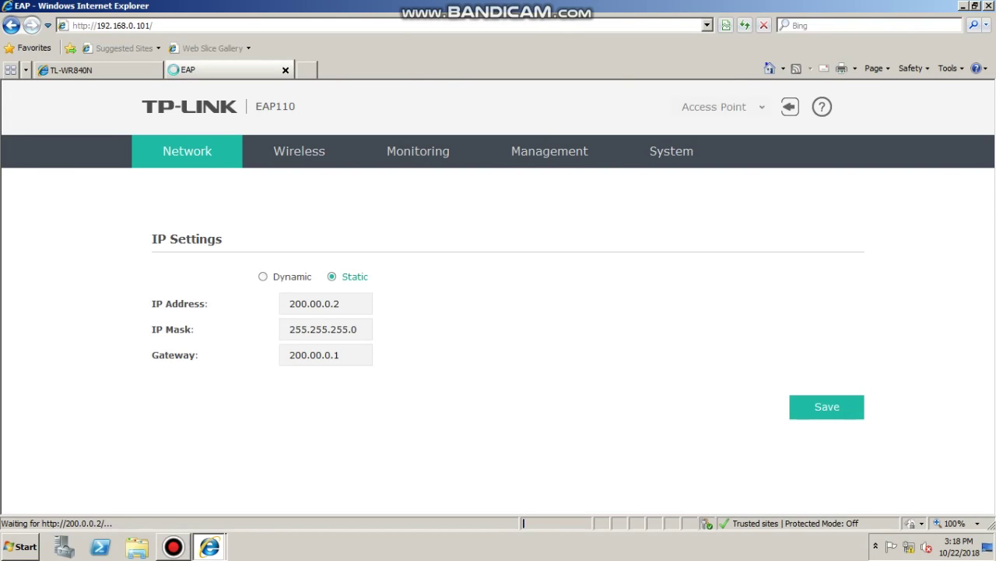
Check the router's reboot progress against the access point page, then restore the browser window
{"action": "key", "text": "ctrl+Tab"}
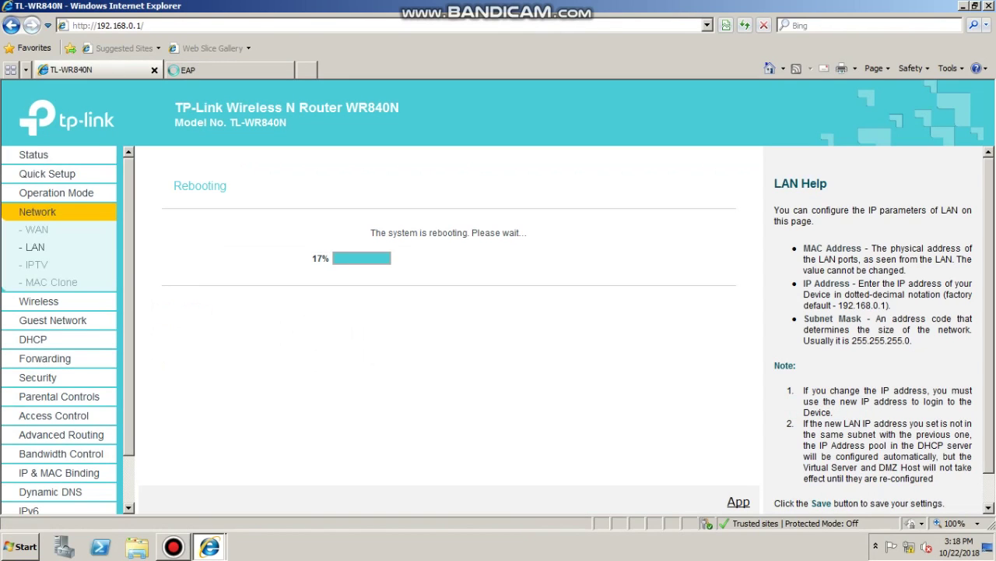
{"action": "key", "text": "ctrl+Tab"}
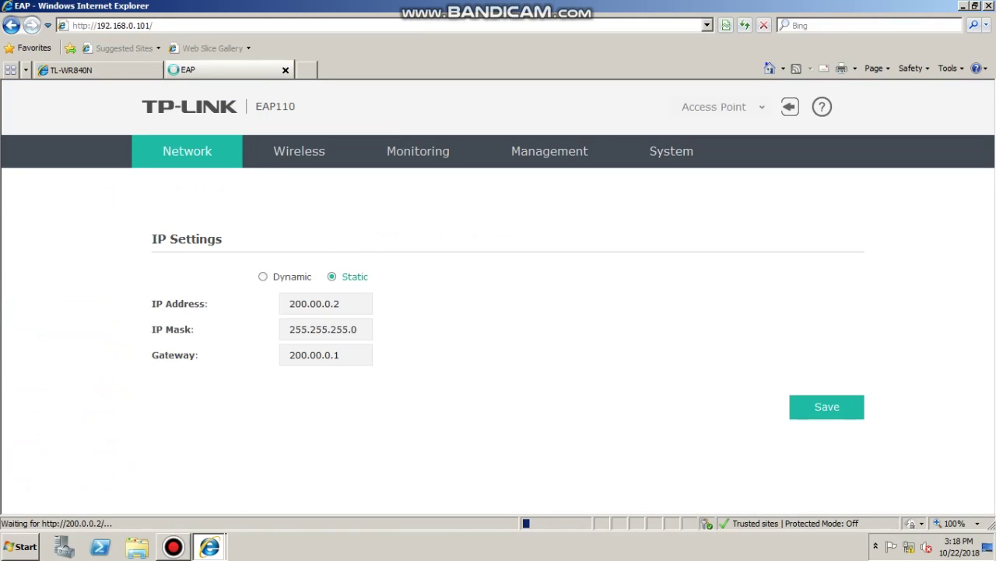
{"action": "key", "text": "ctrl+Tab"}
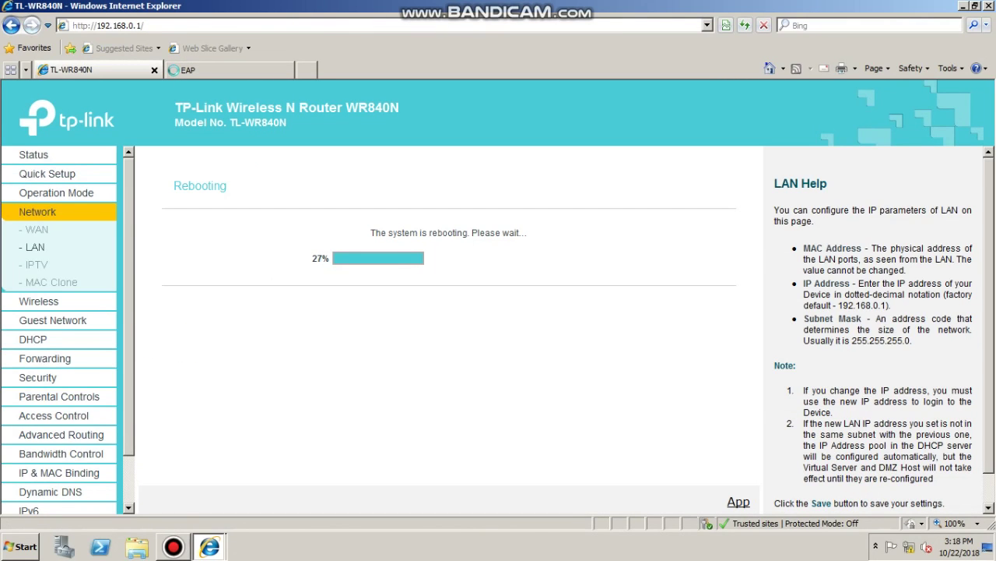
{"action": "key", "text": "super+Down"}
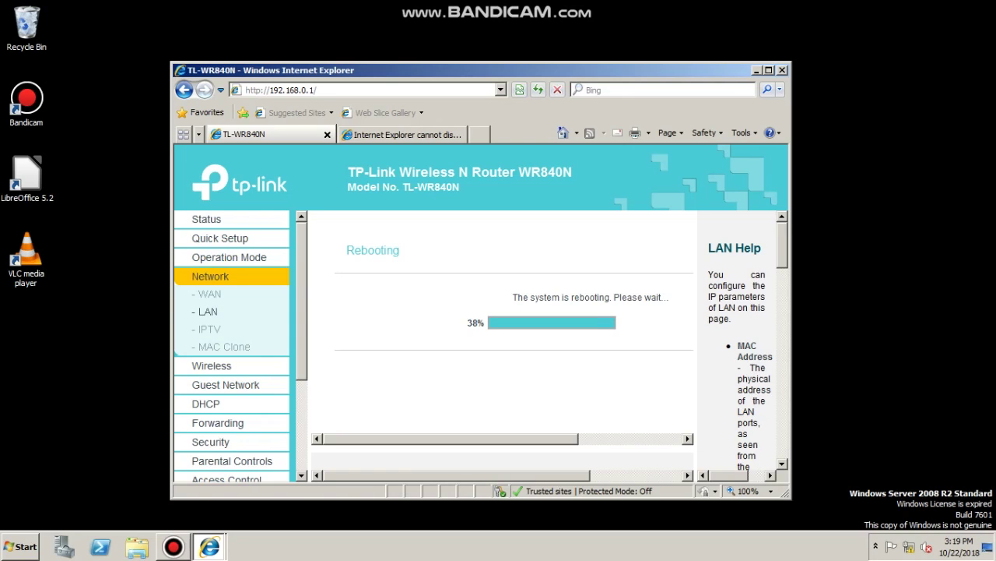
Open the Local Area Connection properties from the Network and Sharing Center
{"action": "left_click", "coordinate": [173, 546]}
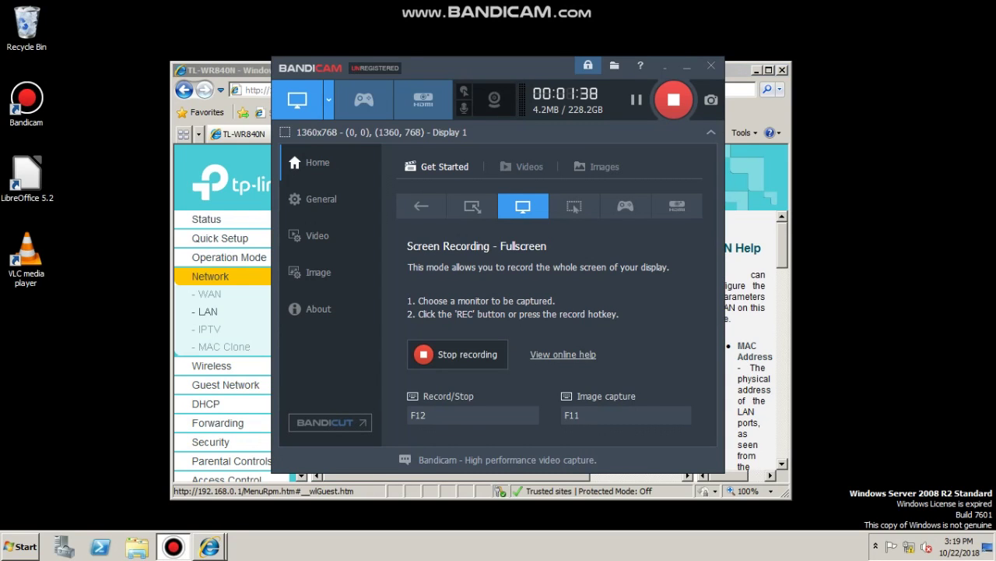
{"action": "left_click", "coordinate": [675, 100]}
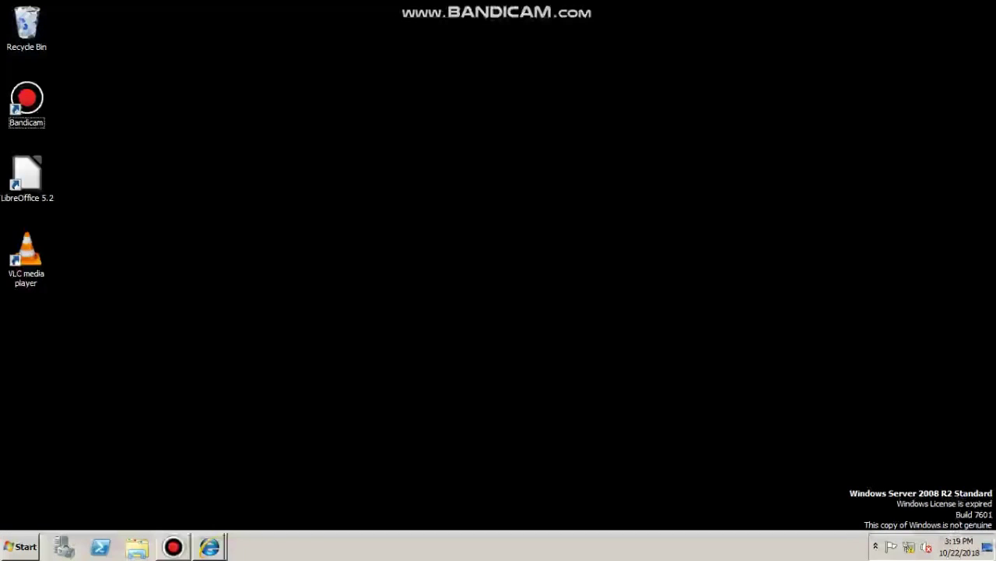
{"action": "left_click", "coordinate": [909, 547]}
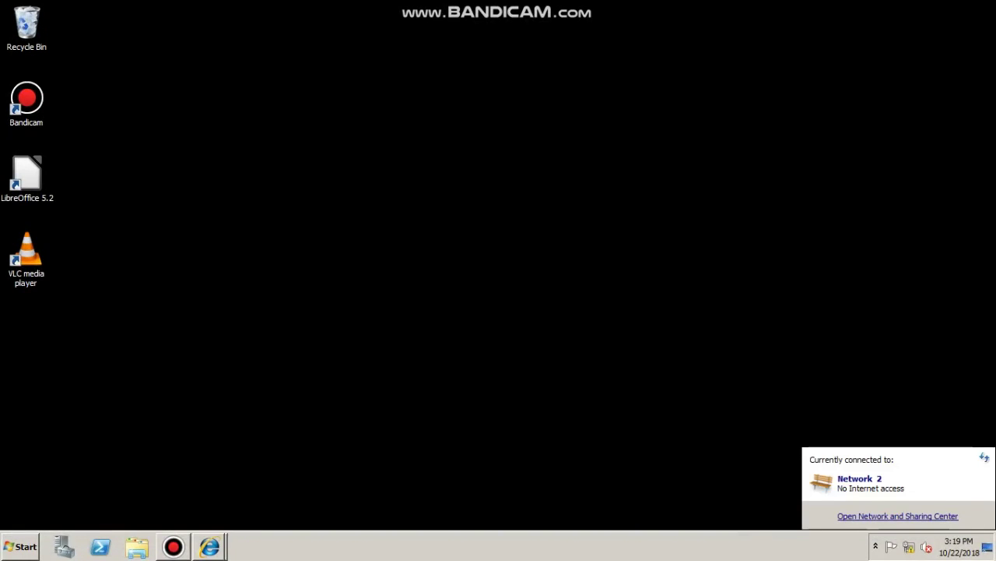
{"action": "right_click", "coordinate": [909, 547]}
{"action": "left_click", "coordinate": [909, 546]}
{"action": "left_click", "coordinate": [898, 515]}
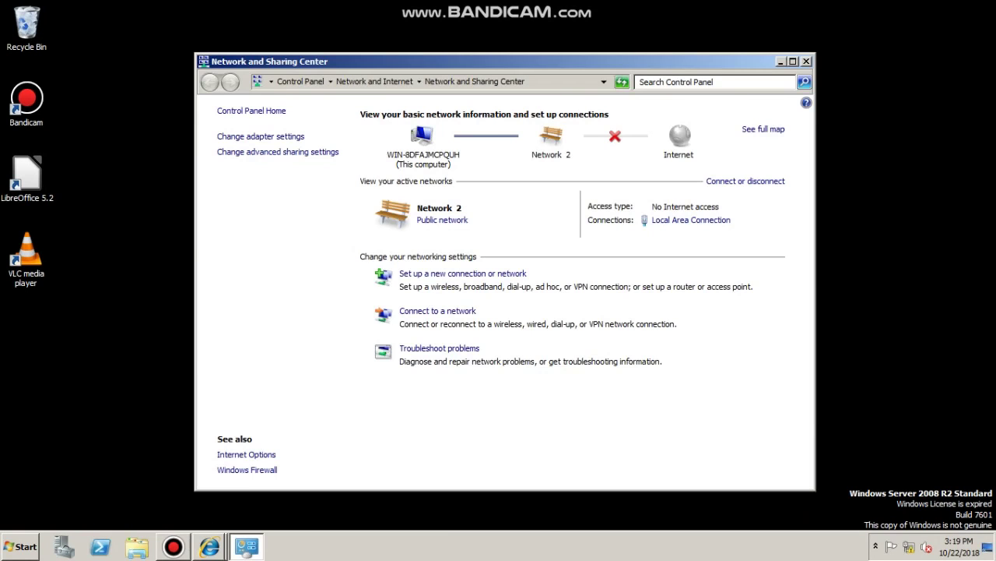
{"action": "left_click", "coordinate": [261, 136]}
{"action": "right_click", "coordinate": [270, 141]}
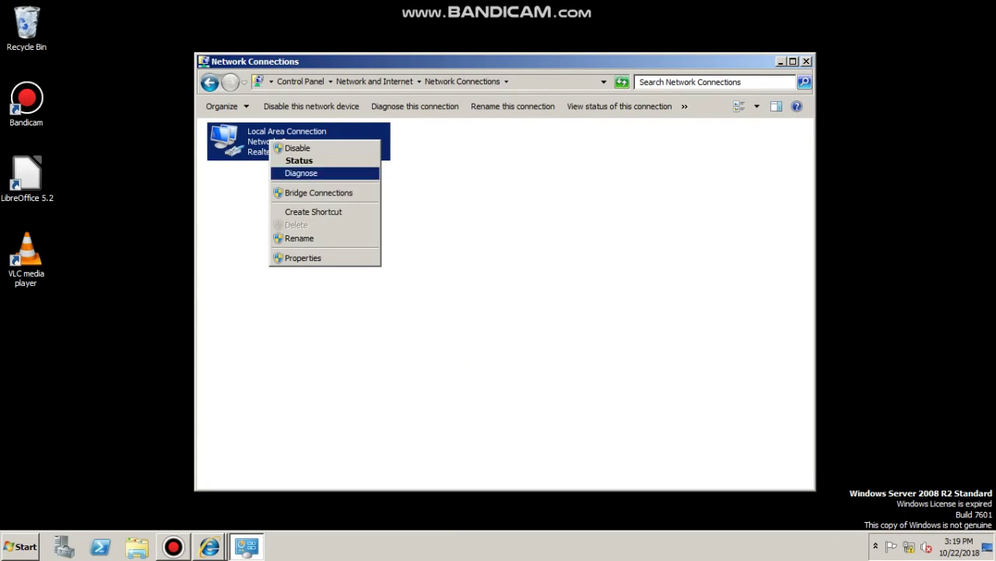
{"action": "left_click", "coordinate": [302, 258]}
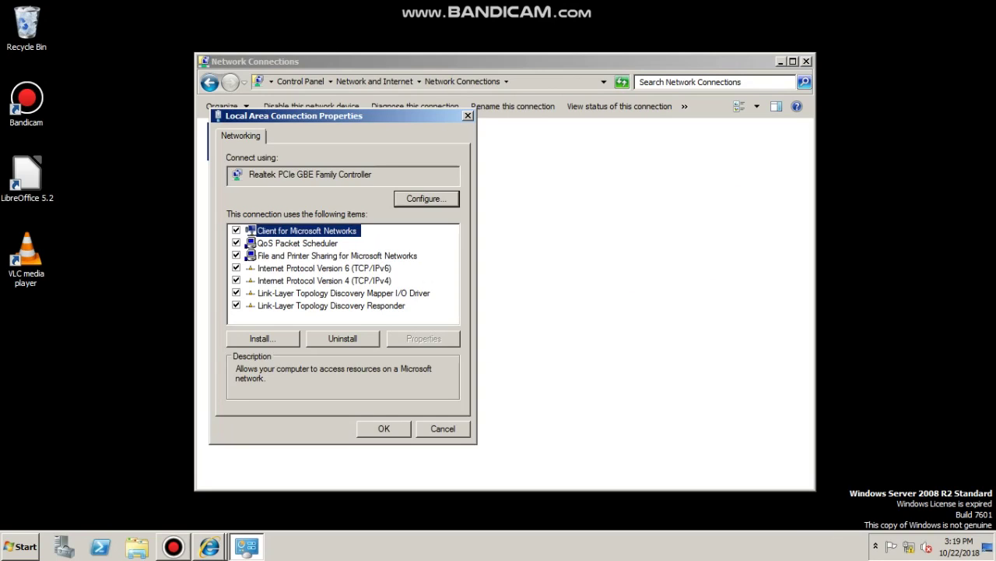
Set static IPv4 200.00.0.3, mask 255.255.255.0, gateway 200.00.0.1 and DNS 200.00.0.3
{"action": "double_click", "coordinate": [323, 280]}
{"action": "left_click", "coordinate": [259, 267]}
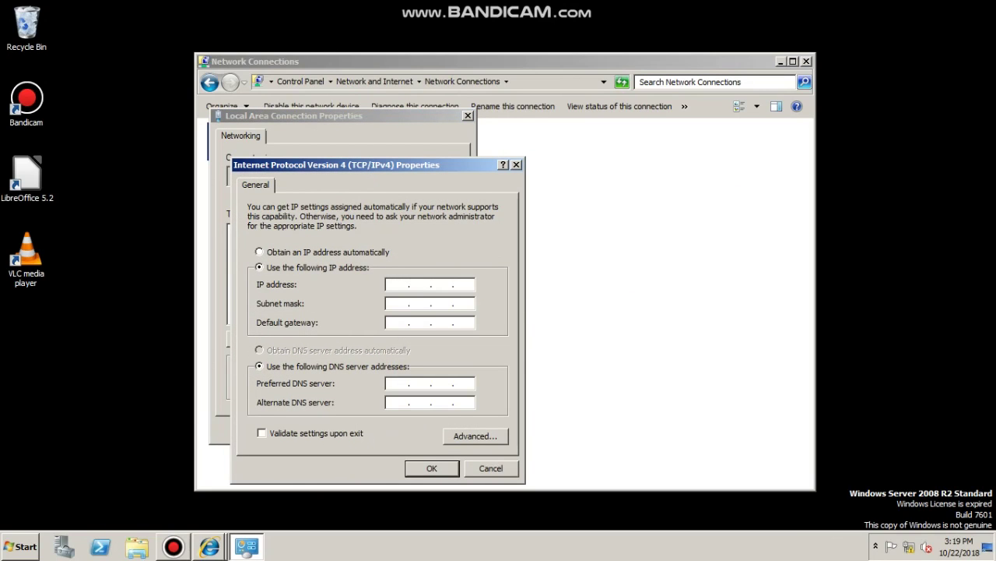
{"action": "type", "text": "200 . 00 . 0 . 3"}
{"action": "key", "text": "Tab"}
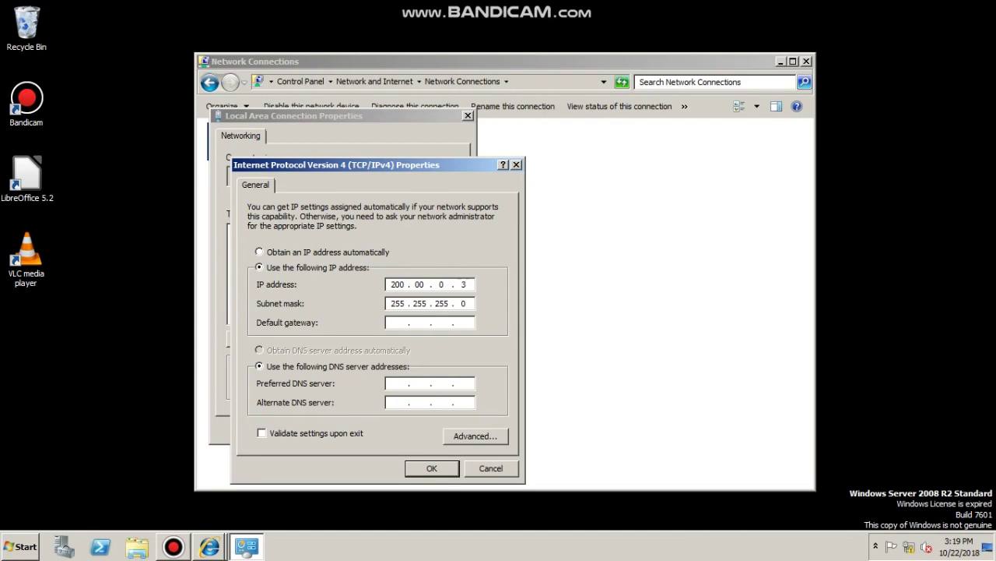
{"action": "left_click", "coordinate": [398, 322]}
{"action": "type", "text": "20000.0.120000.00.3"}
{"action": "key", "text": "Return"}
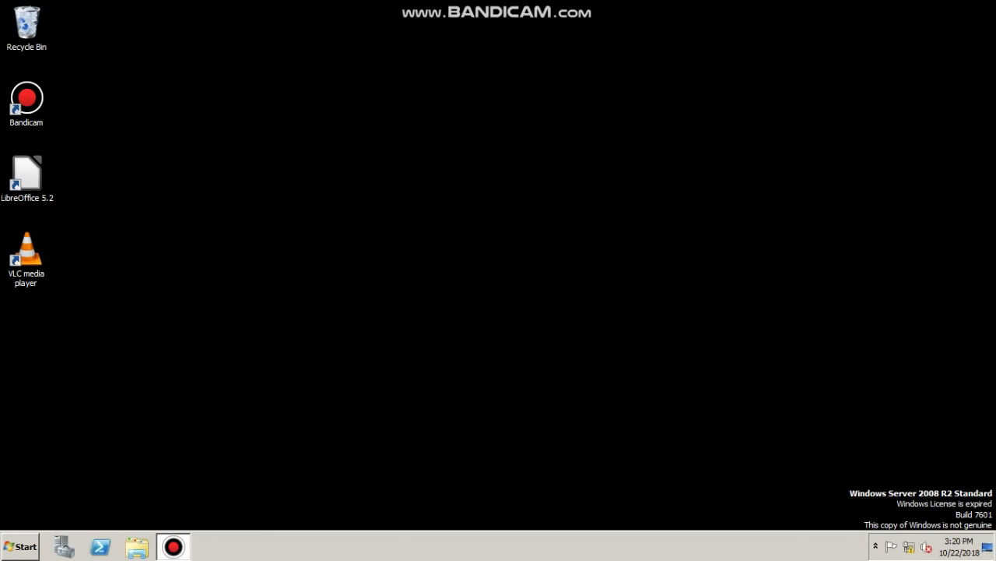
{"action": "left_click", "coordinate": [64, 547]}
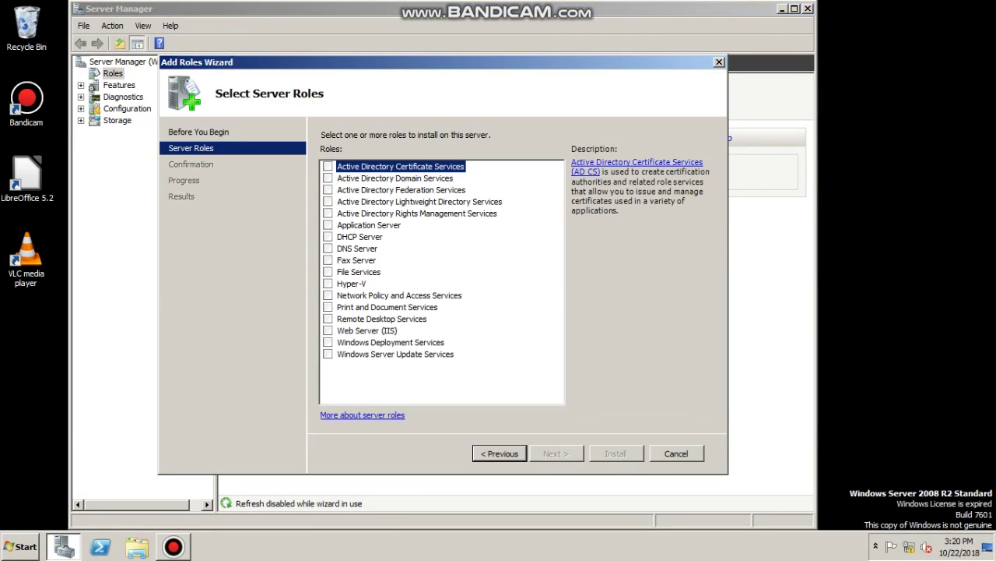
Swap the Certificate Services tick for Active Directory Domain Services and install that role
{"action": "key", "text": "space"}
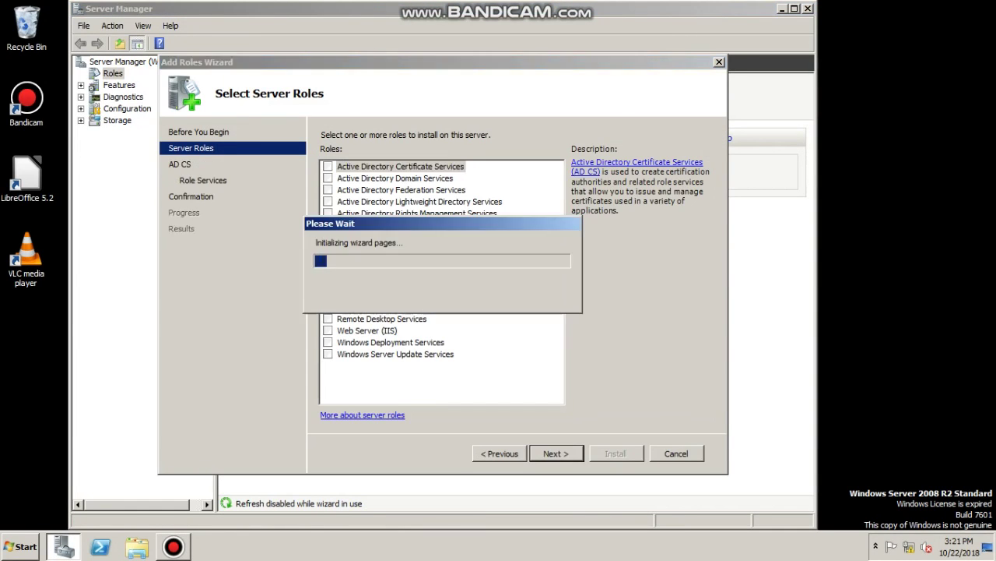
{"action": "key", "text": "Return"}
{"action": "key", "text": "Return"}
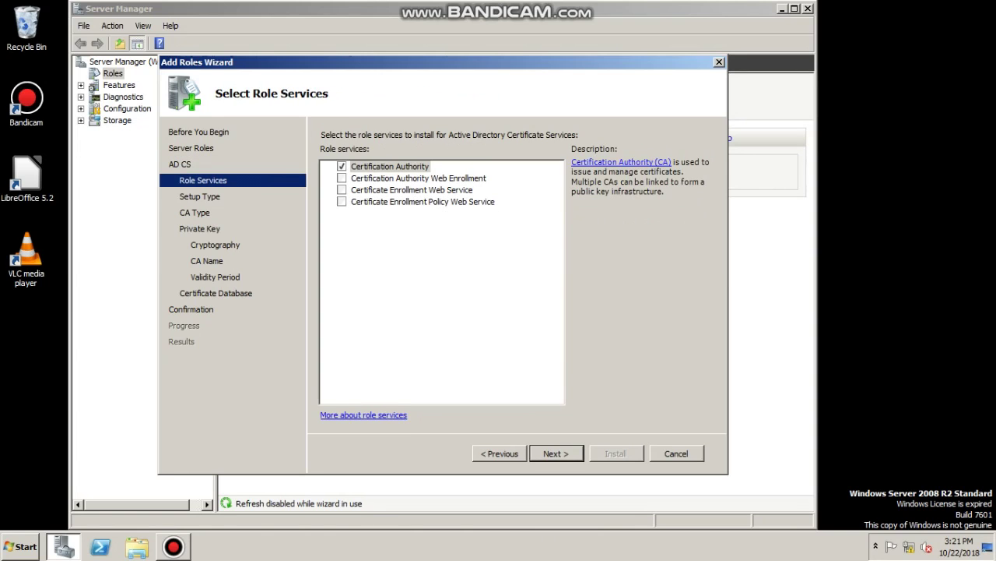
{"action": "key", "text": "alt+p"}
{"action": "key", "text": "alt+p"}
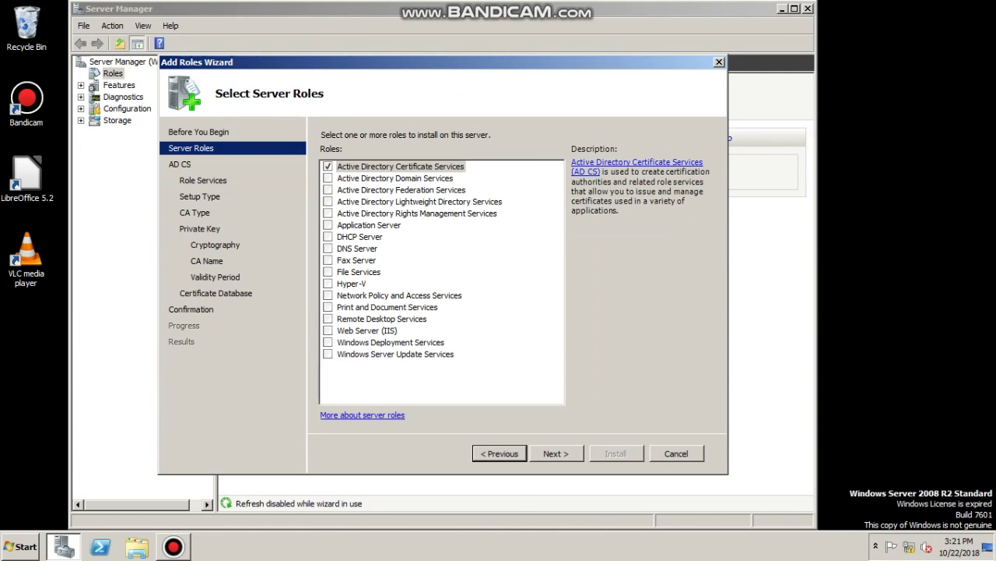
{"action": "key", "text": "space"}
{"action": "key", "text": "Down"}
{"action": "key", "text": "space"}
{"action": "key", "text": "Return"}
{"action": "key", "text": "Return"}
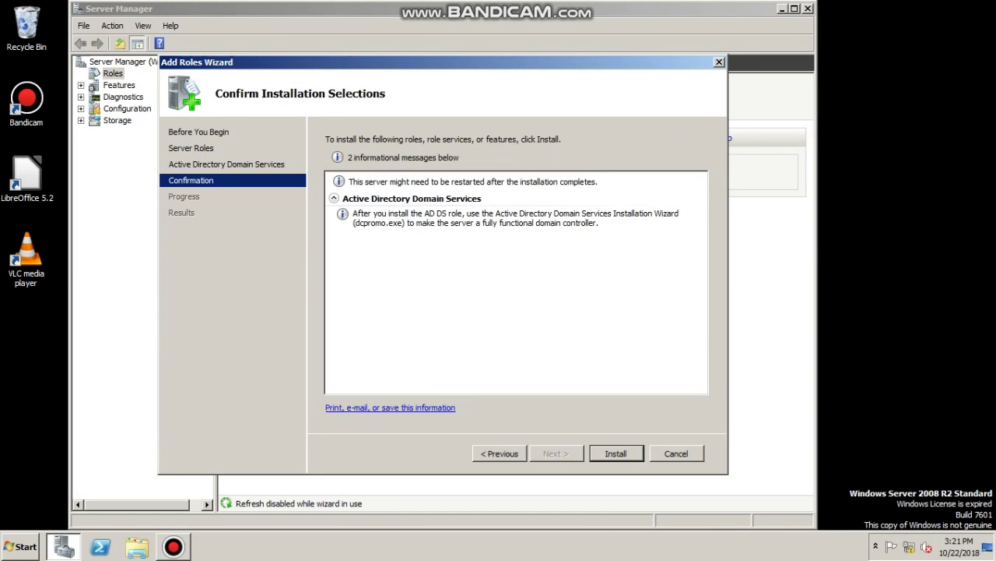
{"action": "key", "text": "Return"}
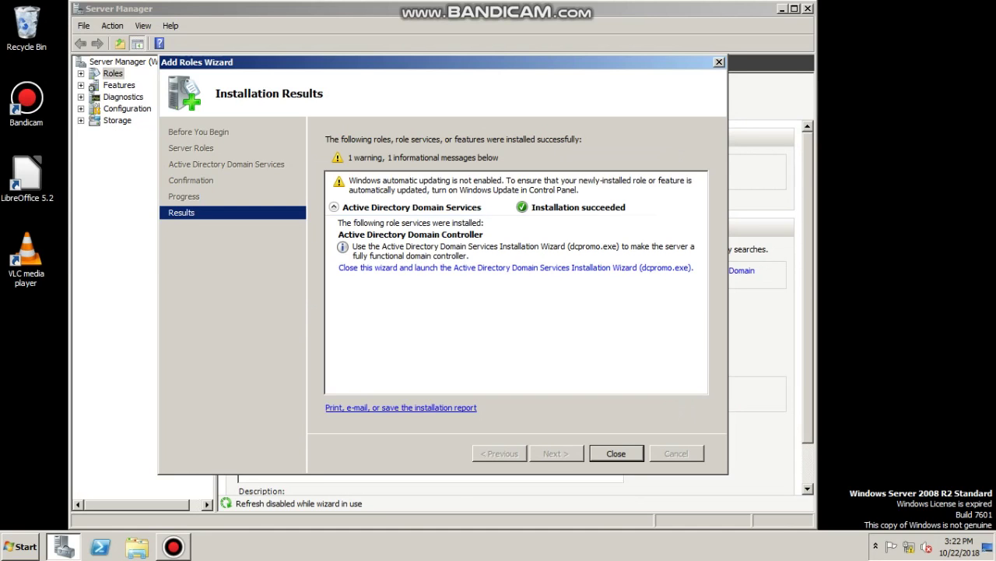
{"action": "key", "text": "Return"}
Run dcpromo and create a new forest with root domain 12ICT.local
{"action": "key", "text": "super"}
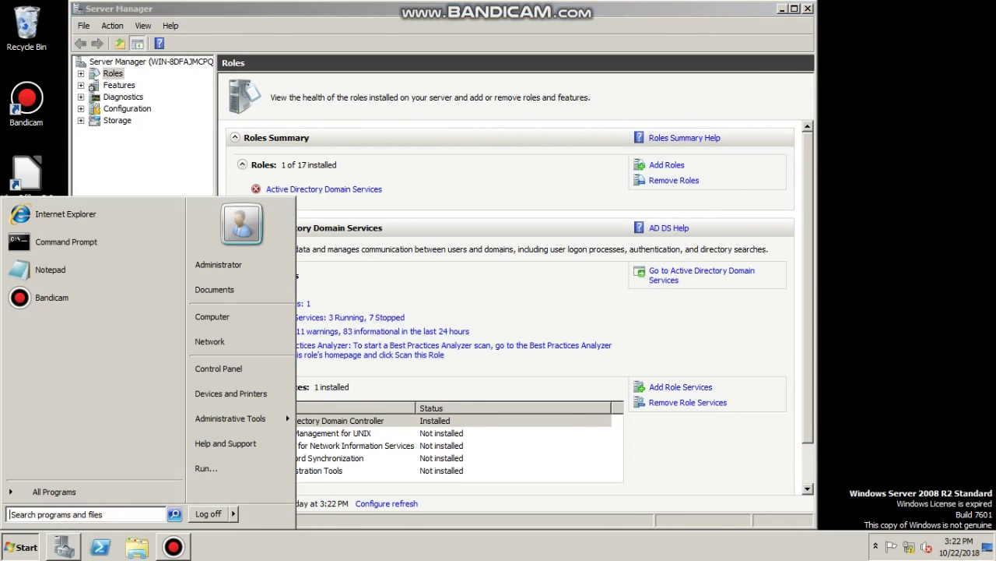
{"action": "type", "text": "dcpromo"}
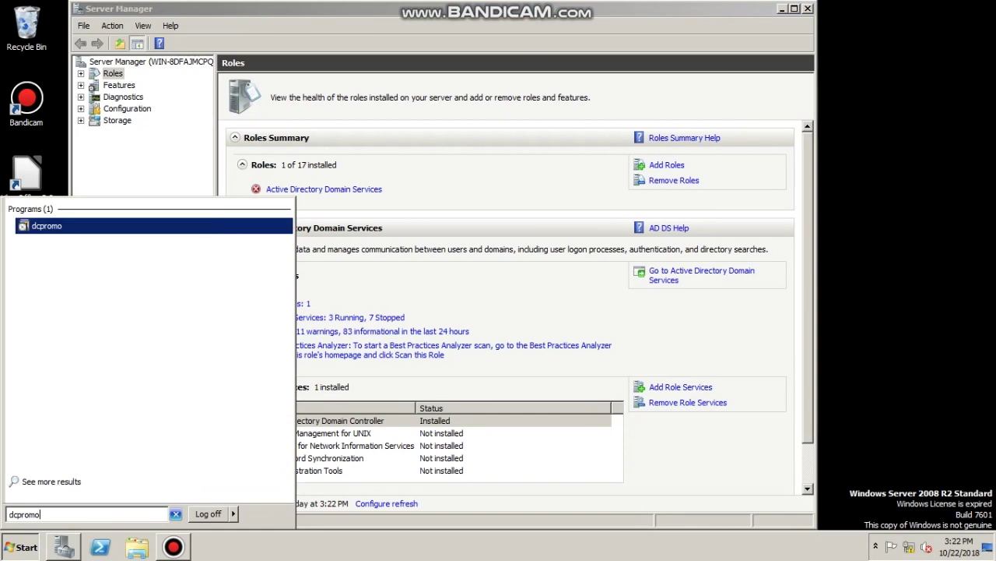
{"action": "key", "text": "Return"}
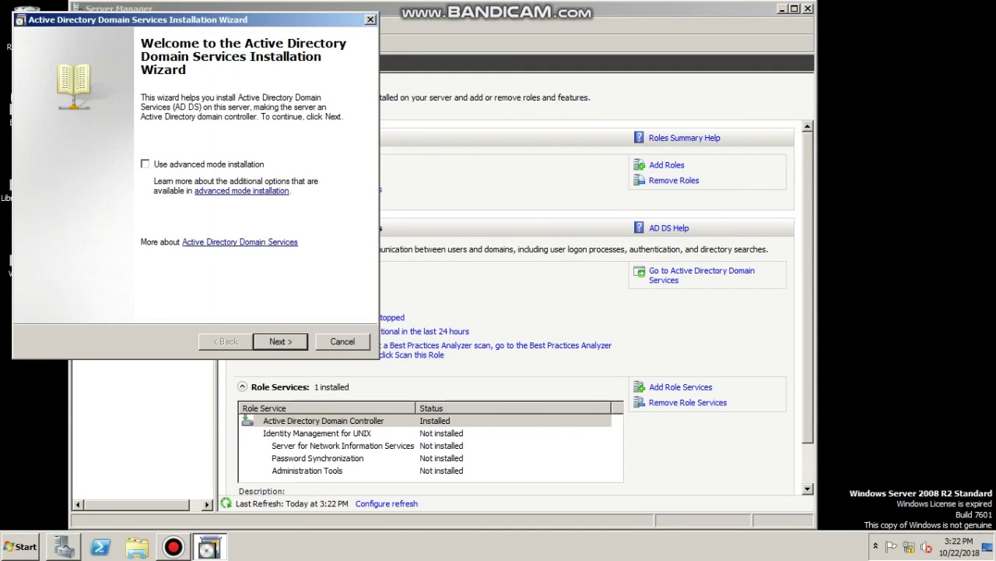
{"action": "key", "text": "Return"}
{"action": "key", "text": "Return"}
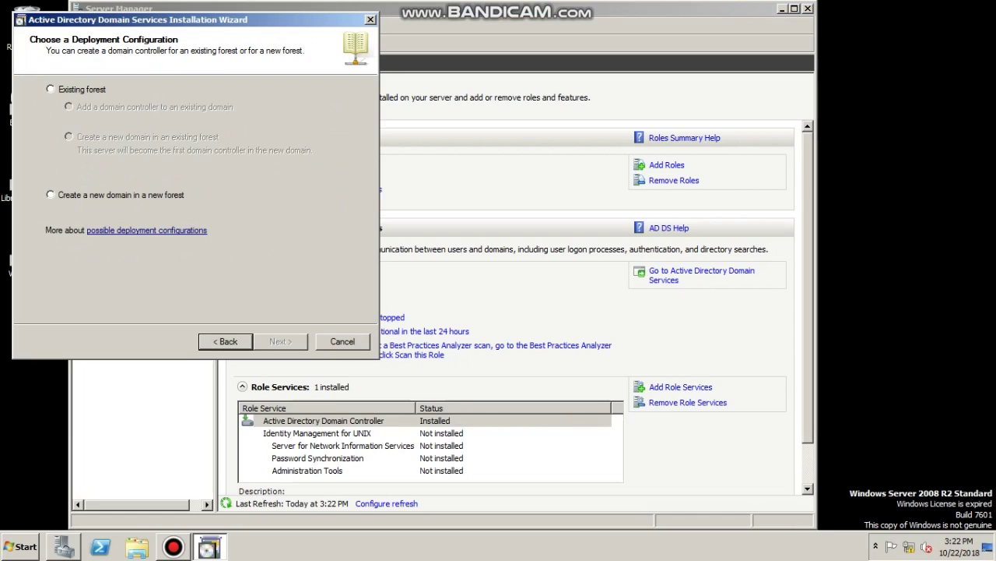
{"action": "left_click", "coordinate": [50, 194]}
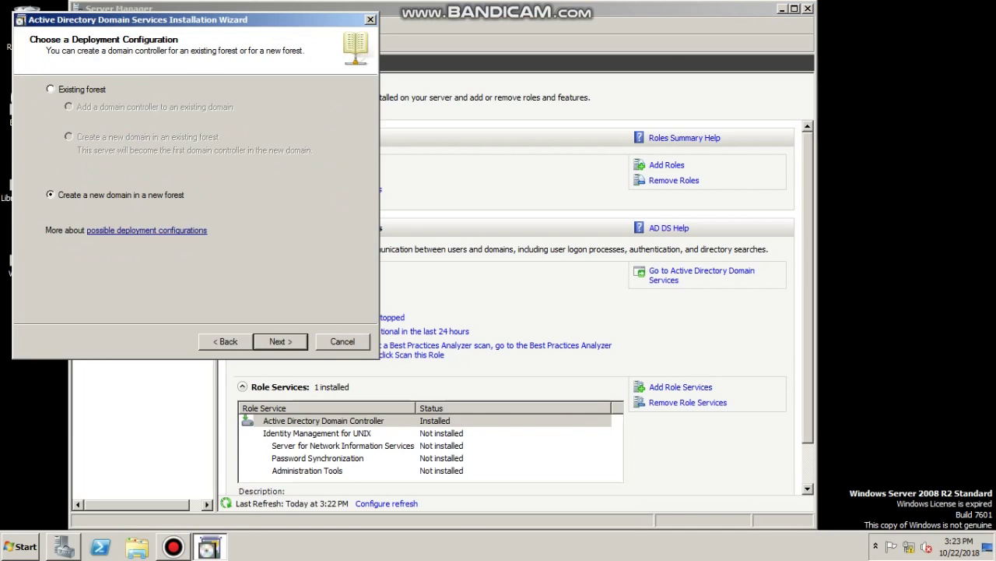
{"action": "key", "text": "Return"}
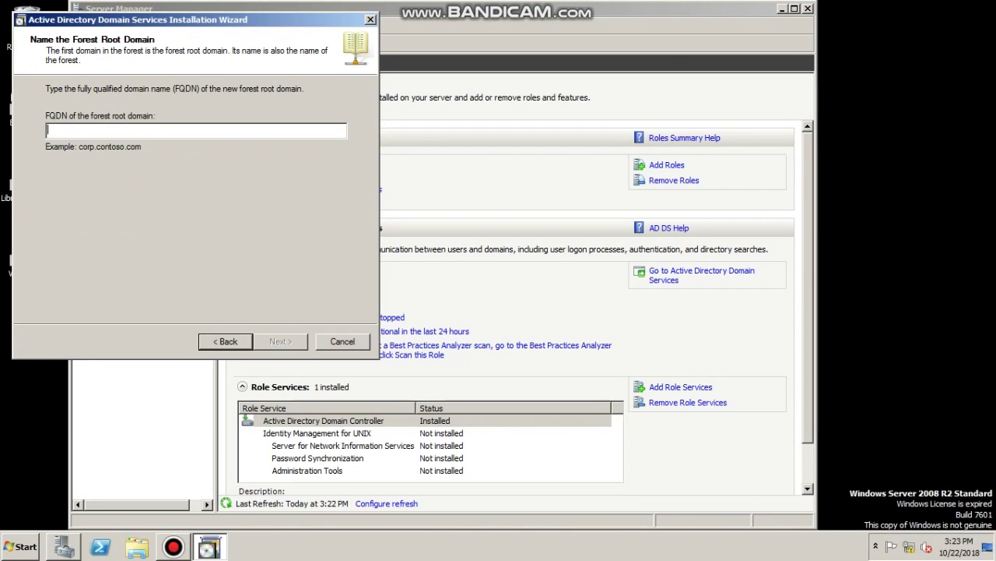
{"action": "type", "text": "12ICT.lo"}
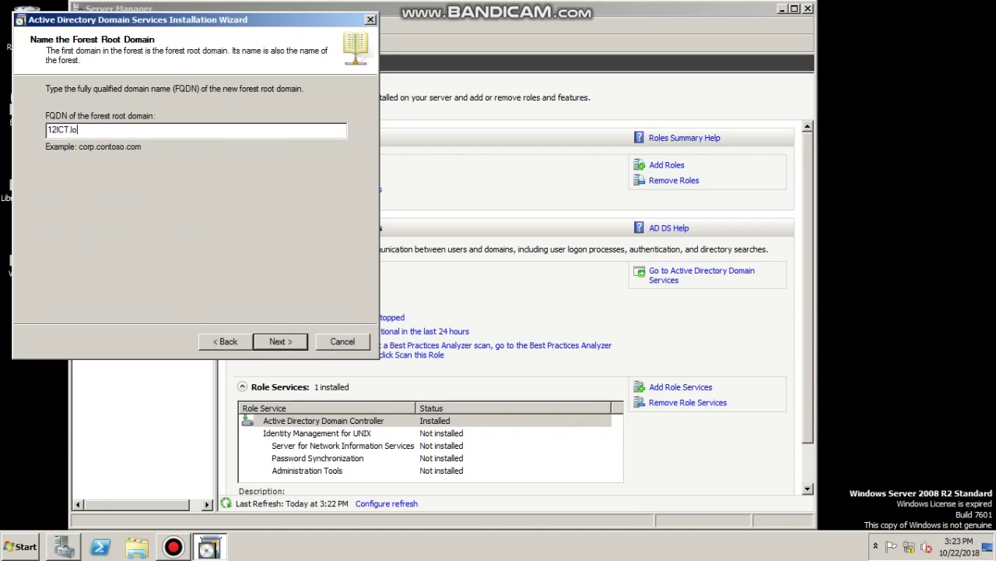
{"action": "type", "text": "cal"}
{"action": "key", "text": "Return"}
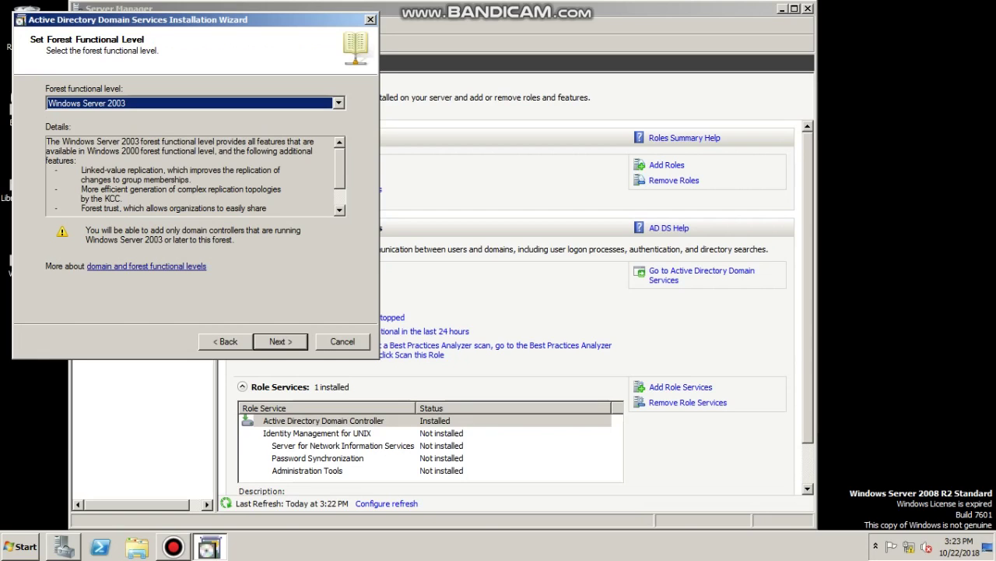
Set the forest functional level to Windows Server 2008 R2
{"action": "key", "text": "alt+Down"}
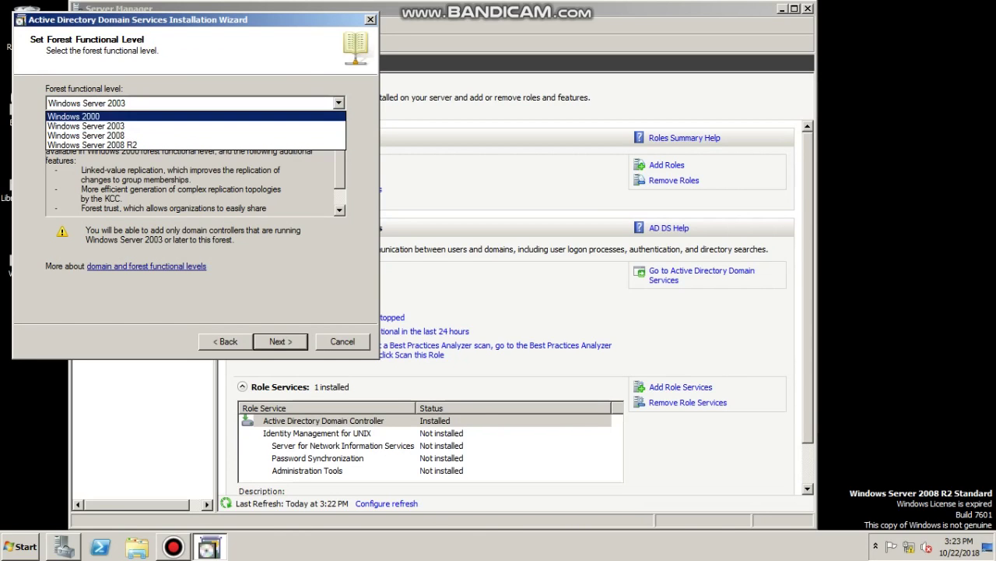
{"action": "key", "text": "Return"}
{"action": "key", "text": "alt+Down"}
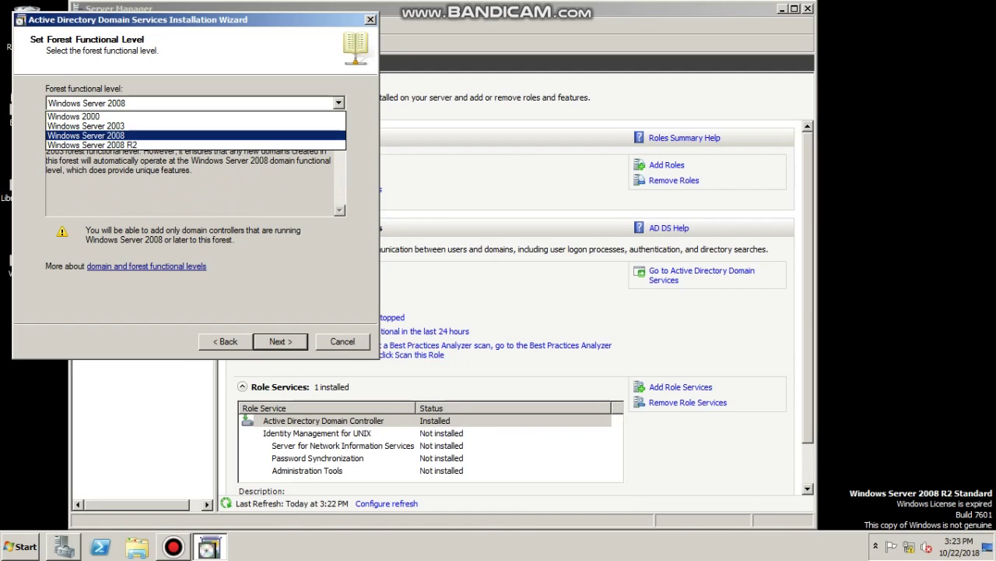
{"action": "key", "text": "Down"}
{"action": "key", "text": "Return"}
{"action": "key", "text": "Return"}
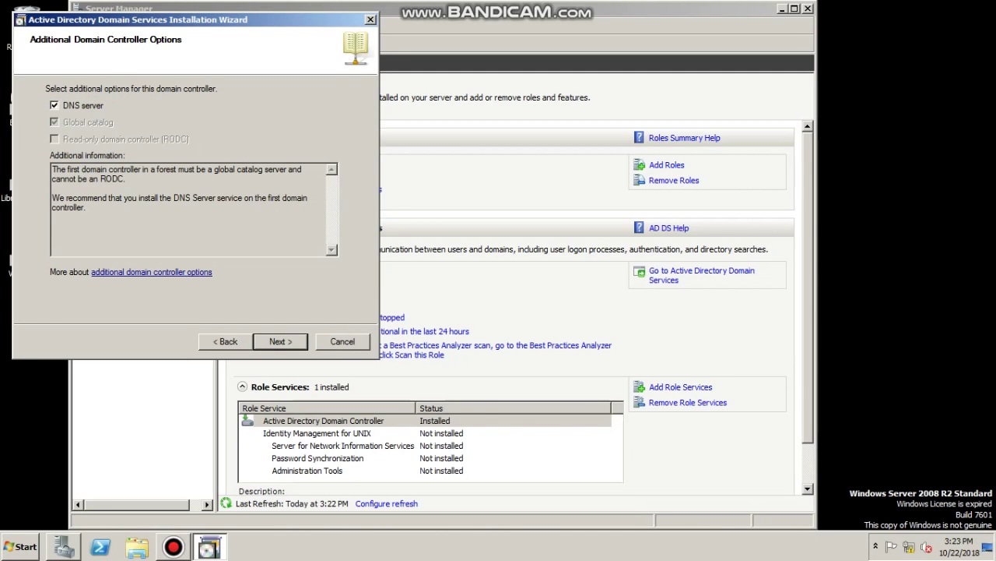
Keep the DNS server option, accept the delegation warning, and set the DSRM password
{"action": "key", "text": "Return"}
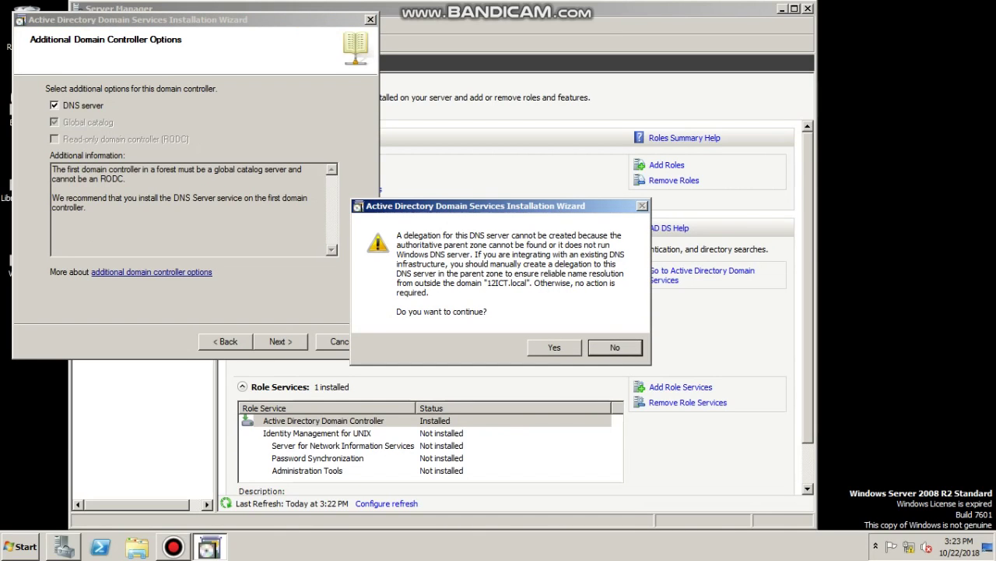
{"action": "key", "text": "Return"}
{"action": "key", "text": "Return"}
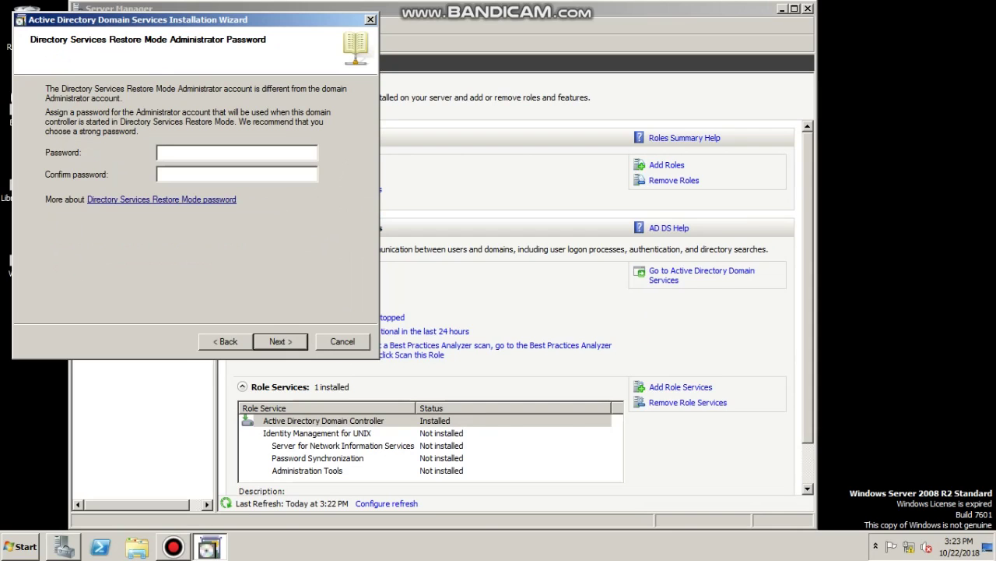
{"action": "type", "text": "●●●●●●●●●●●●●"}
{"action": "key", "text": "Tab"}
{"action": "type", "text": "●●●●●●●●●●●●●"}
{"action": "key", "text": "Return"}
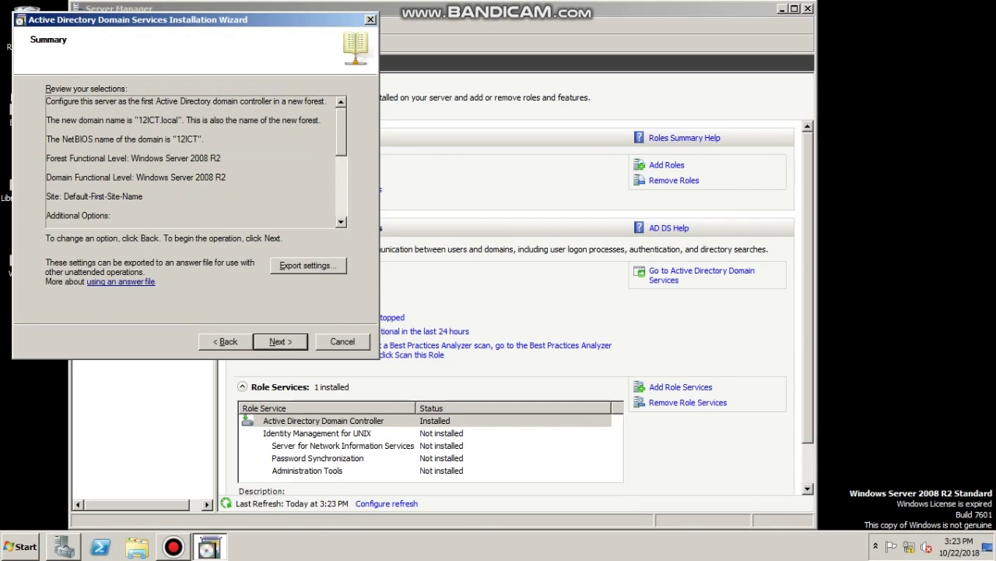
{"action": "key", "text": "Return"}
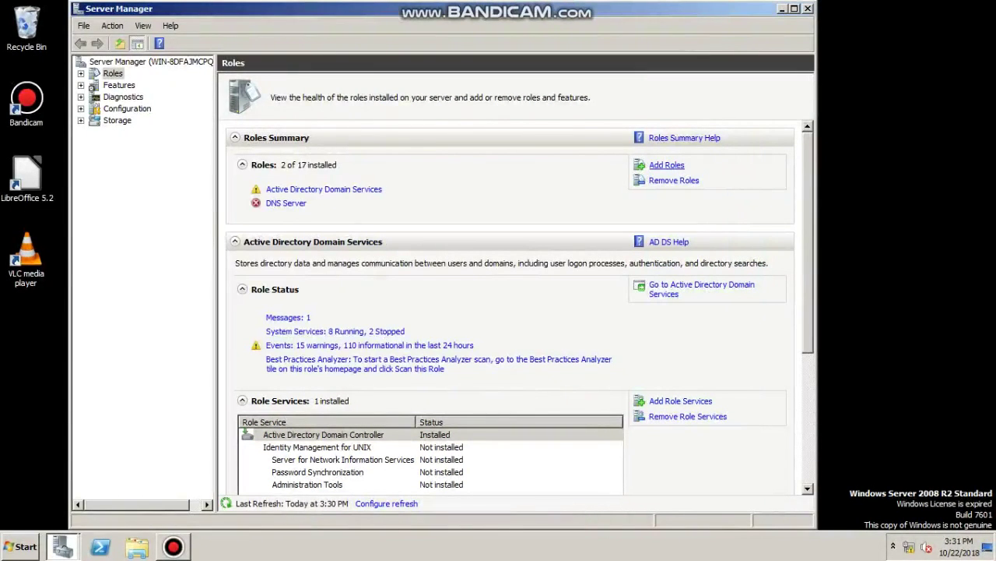
Select the DHCP Server role and move past the network connection bindings
{"action": "left_click", "coordinate": [666, 165]}
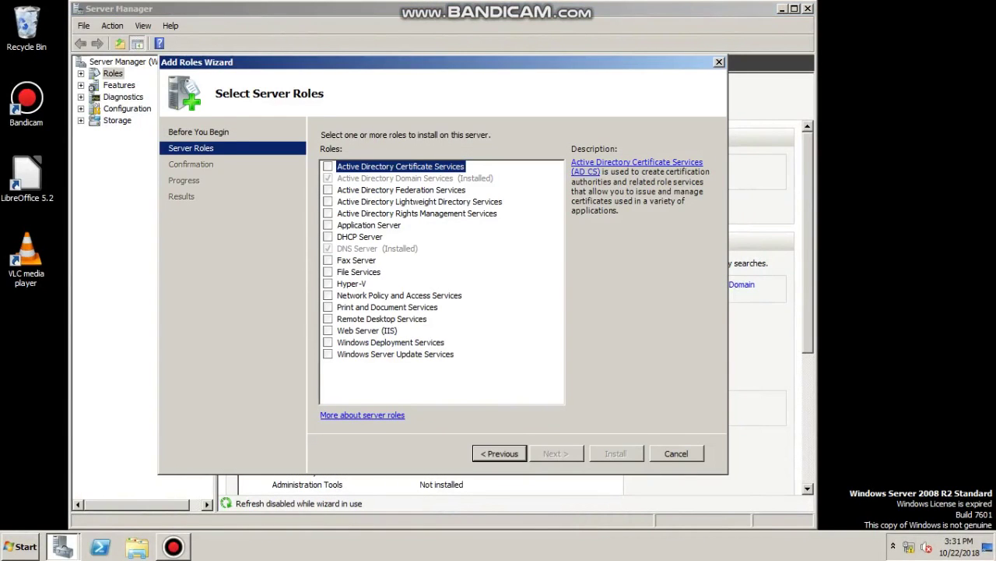
{"action": "left_click", "coordinate": [328, 236]}
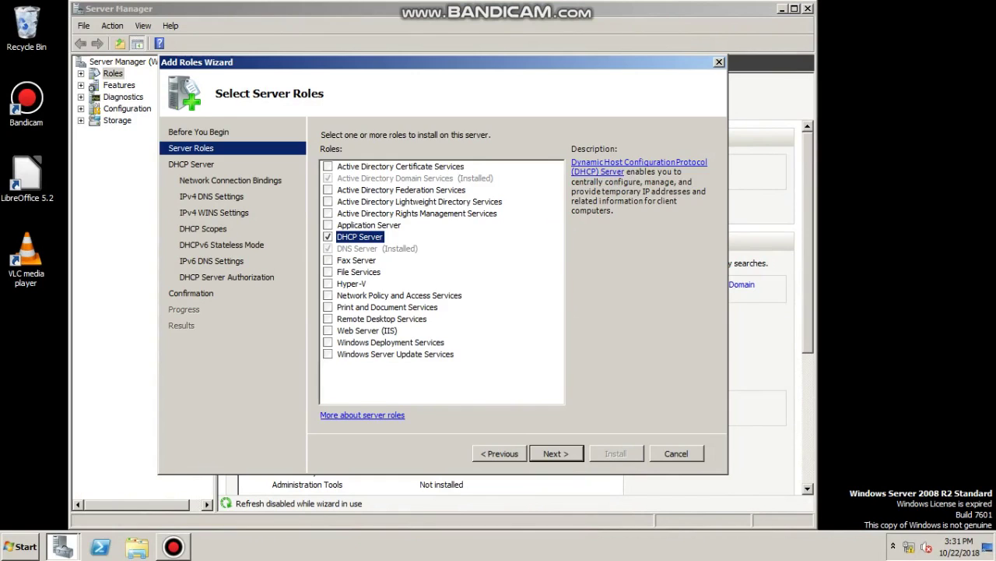
{"action": "left_click", "coordinate": [556, 453]}
{"action": "key", "text": "Return"}
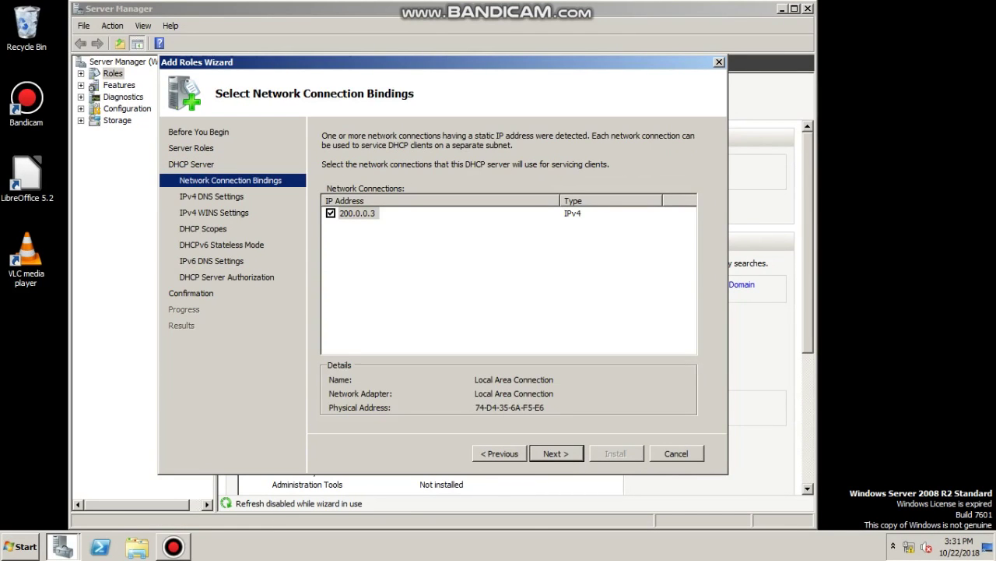
{"action": "key", "text": "Return"}
Set and validate preferred DNS server 200.00.0.3, leave WINS unrequired, and add a scope
{"action": "key", "text": "Tab"}
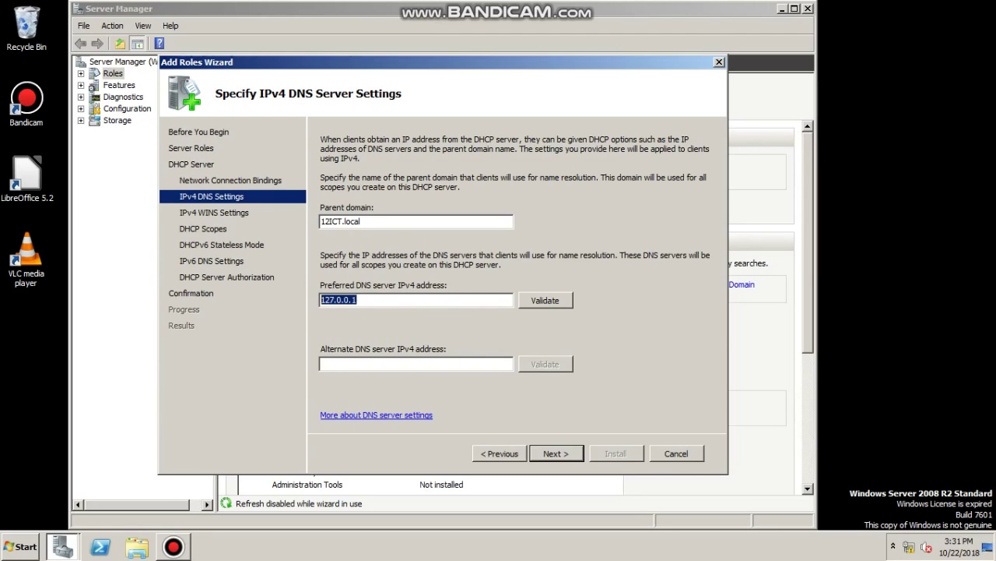
{"action": "type", "text": "200.00.0.3"}
{"action": "key", "text": "Tab"}
{"action": "key", "text": "Return"}
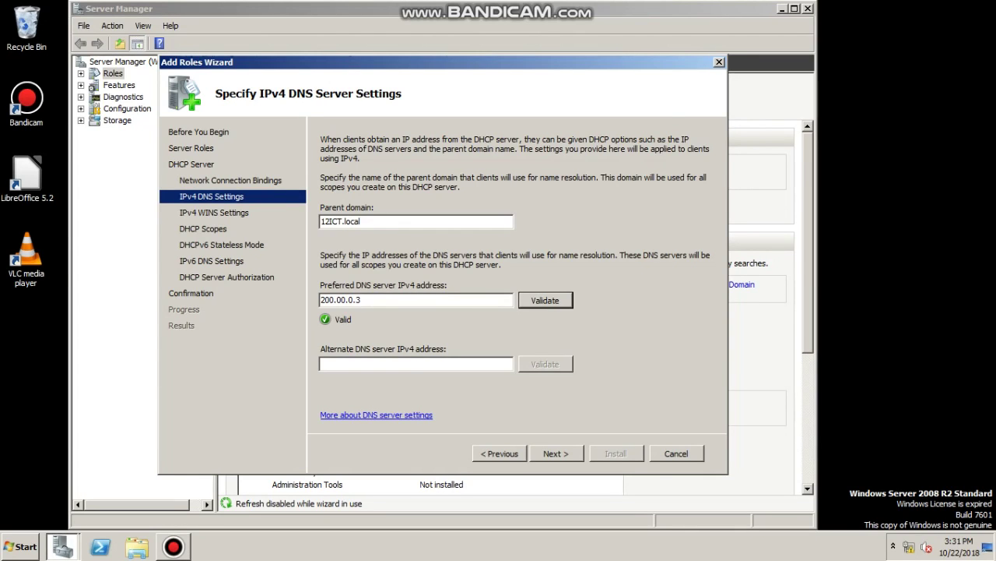
{"action": "key", "text": "alt+n"}
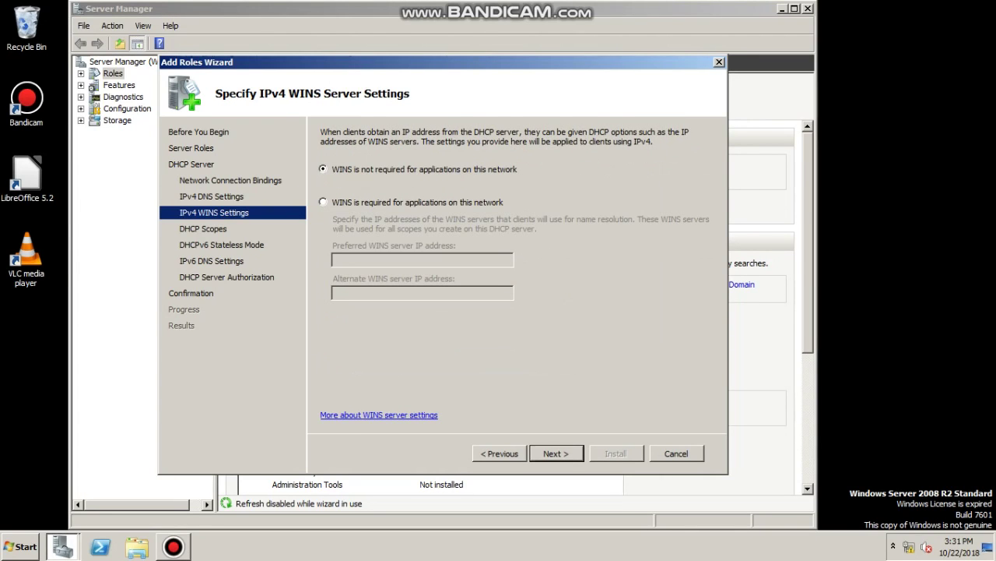
{"action": "key", "text": "alt+n"}
{"action": "key", "text": "alt+a"}
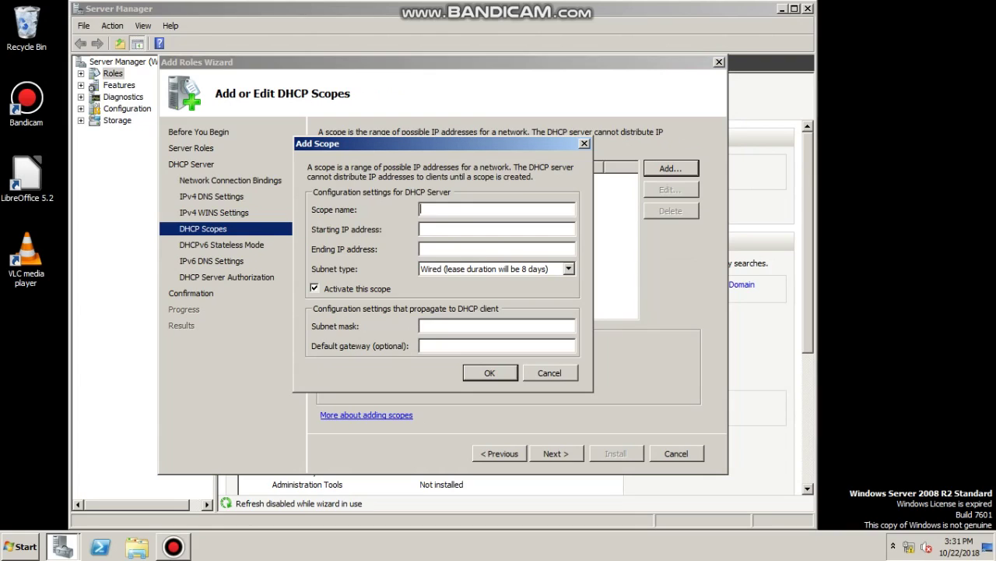
Create scope ICTscope from 200.00.0.50 to 200.00.0.100 with gateway 200.00.0.1
{"action": "type", "text": "ICTscope"}
{"action": "type", "text": "200.0"}
{"action": "type", "text": "0.0"}
{"action": "type", "text": ".50"}
{"action": "key", "text": "Tab"}
{"action": "type", "text": "200.00.0."}
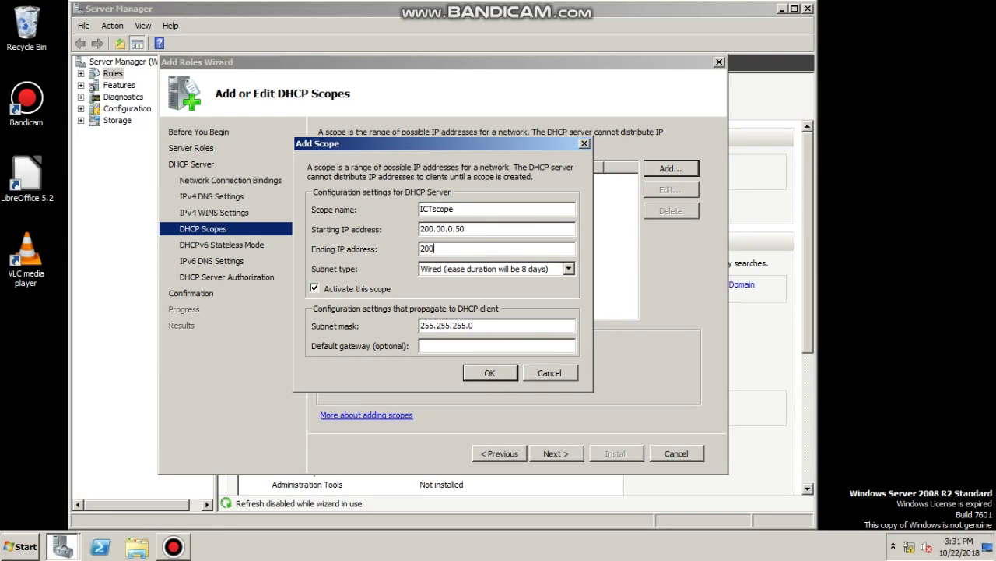
{"action": "type", "text": "100200.00.0.1"}
{"action": "key", "text": "Return"}
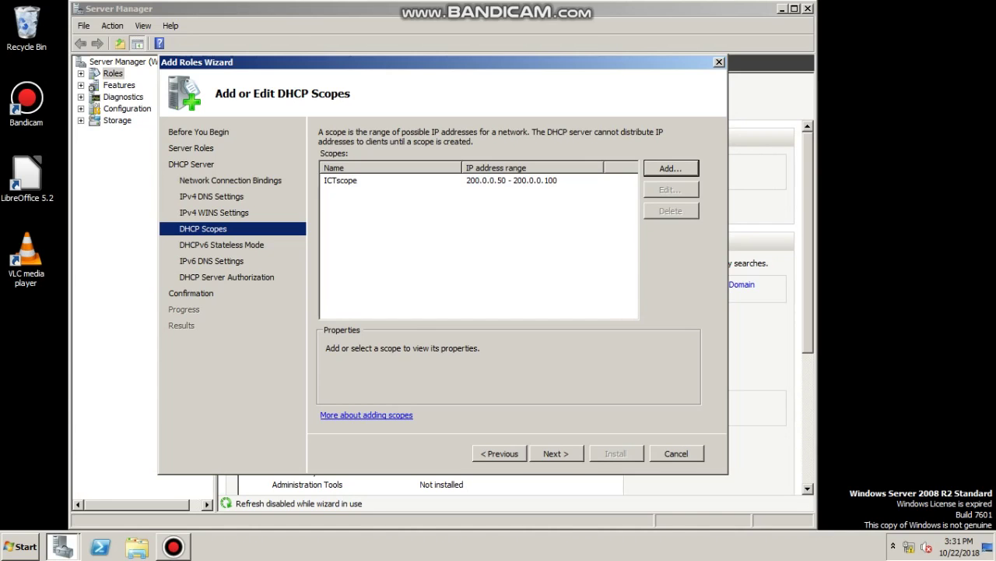
{"action": "left_click", "coordinate": [341, 180]}
Disable DHCPv6 stateless mode, skip authorization, and install the DHCP Server role
{"action": "key", "text": "Return"}
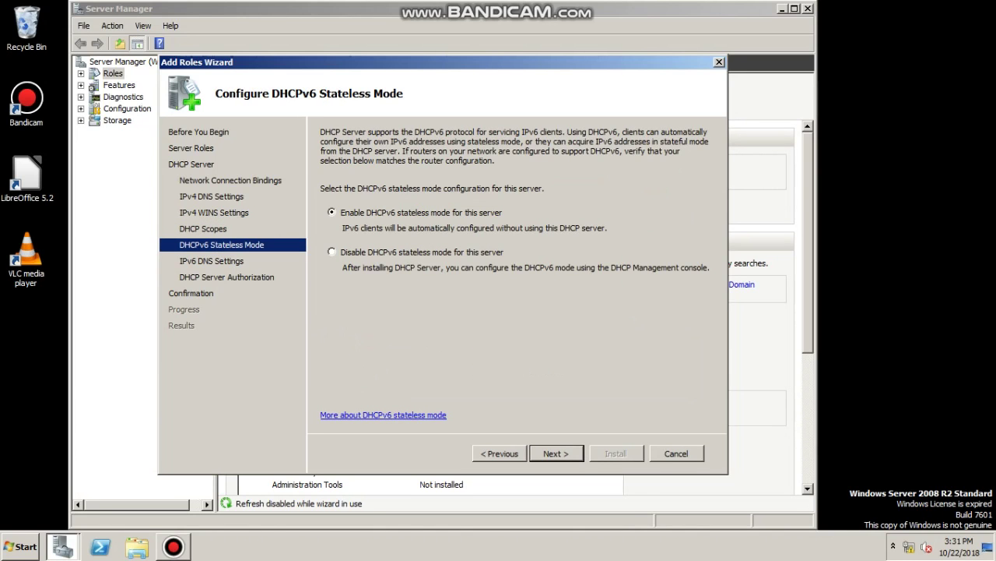
{"action": "left_click", "coordinate": [332, 251]}
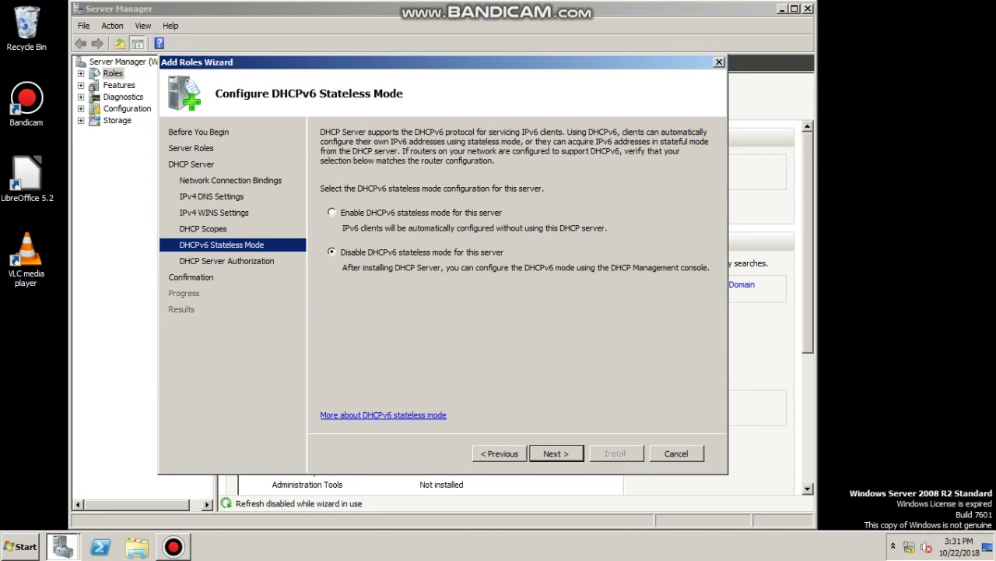
{"action": "key", "text": "Return"}
{"action": "key", "text": "Return"}
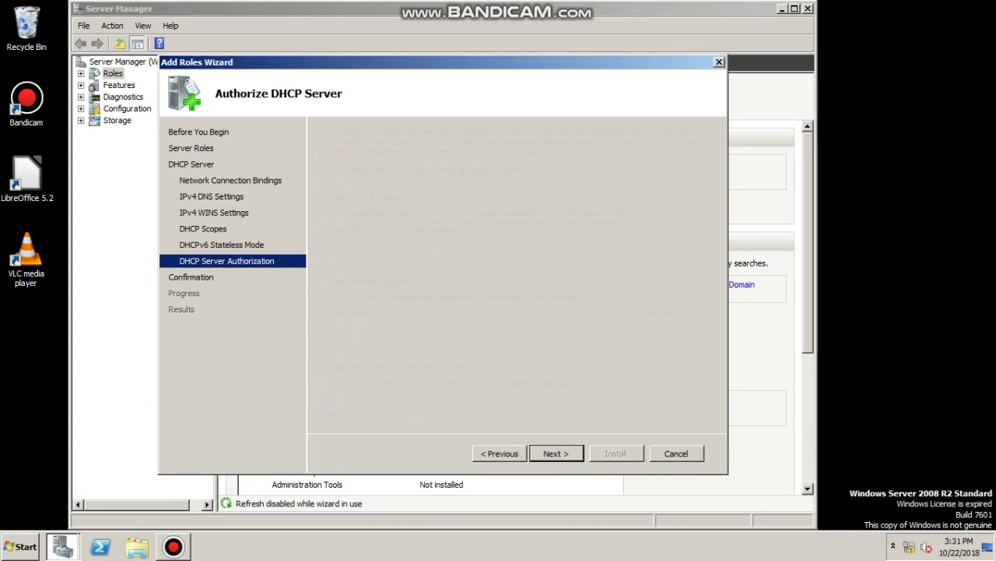
{"action": "key", "text": "Return"}
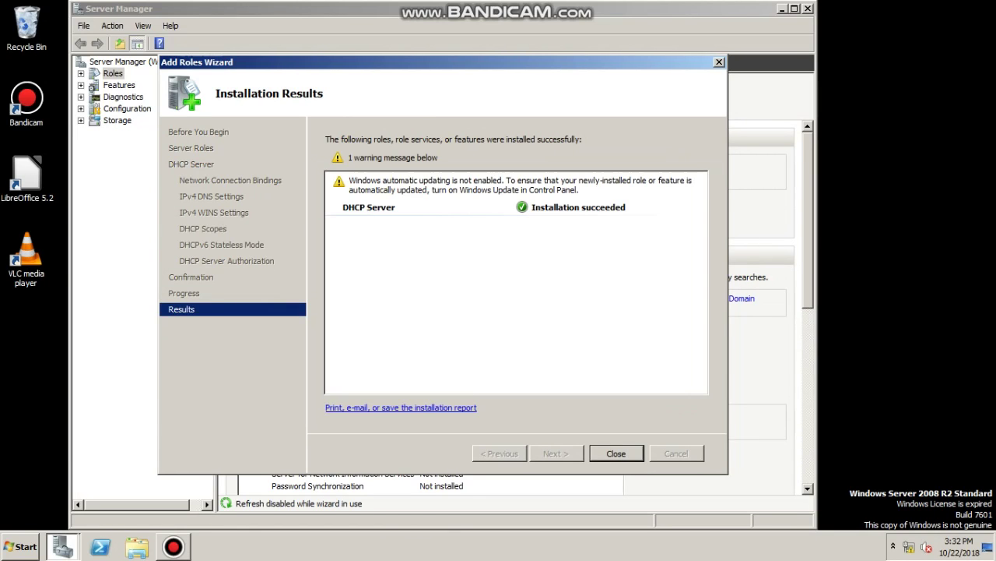
{"action": "key", "text": "Return"}
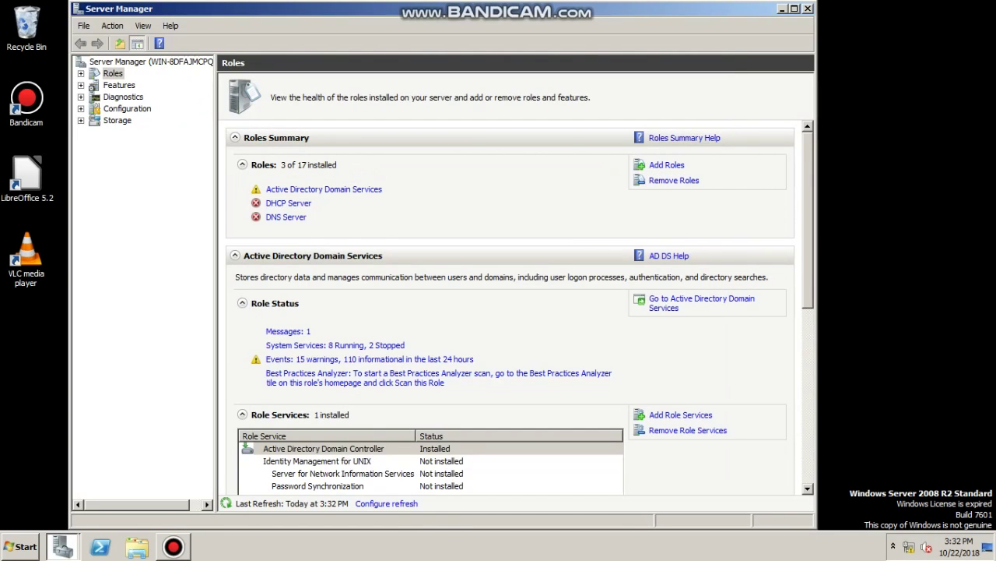
Launch Active Directory Users and Computers from Administrative Tools and select 12ICT.local
{"action": "left_click", "coordinate": [274, 302]}
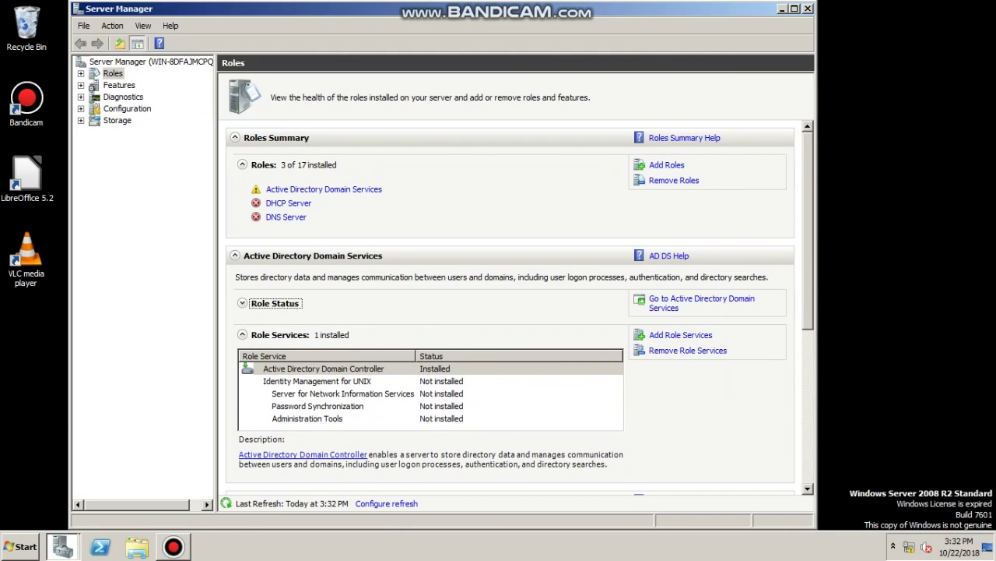
{"action": "key", "text": "super"}
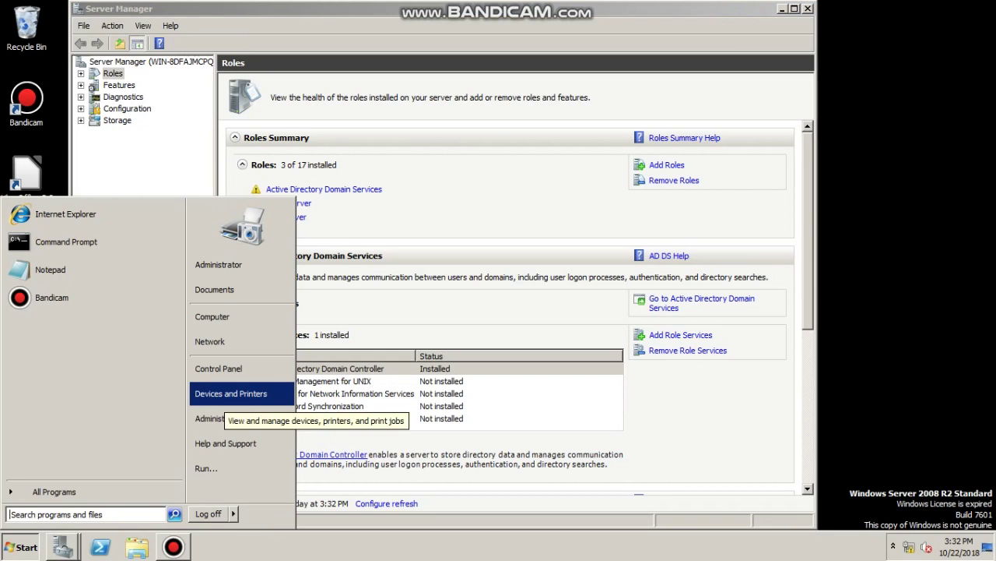
{"action": "mouse_move", "coordinate": [230, 419]}
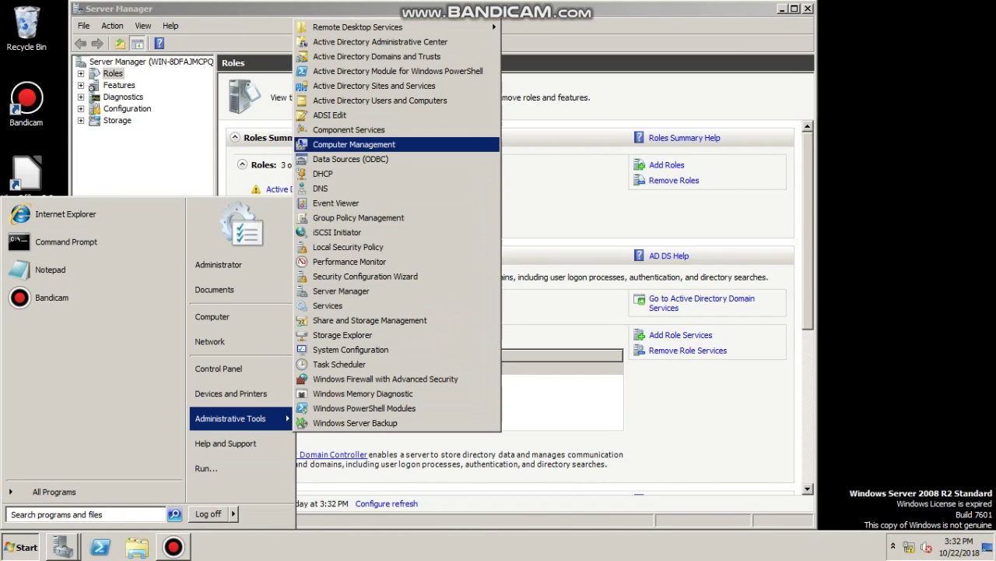
{"action": "left_click", "coordinate": [380, 101]}
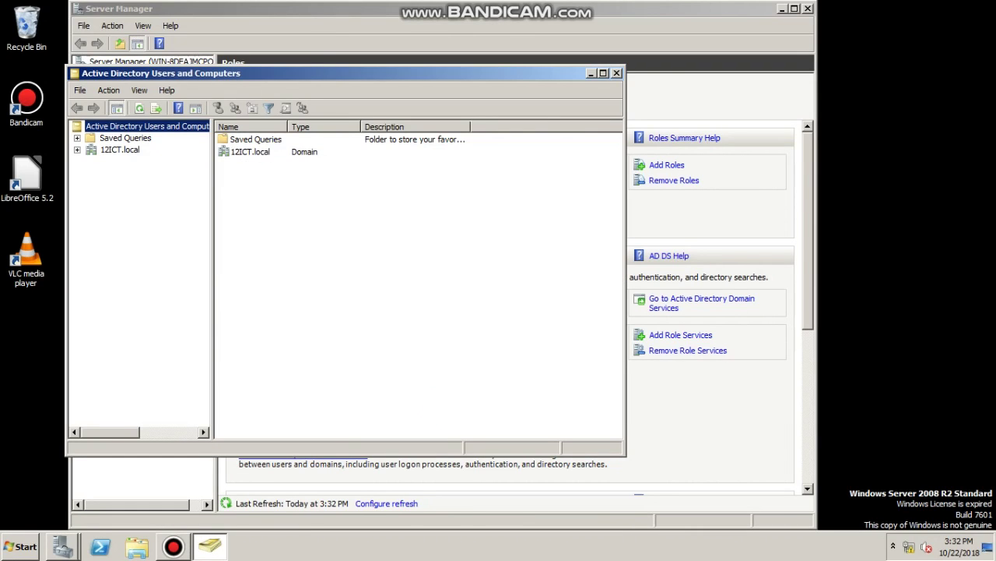
{"action": "left_click", "coordinate": [119, 149]}
Create organizational unit ICTou under the 12ICT.local domain
{"action": "key", "text": "Right"}
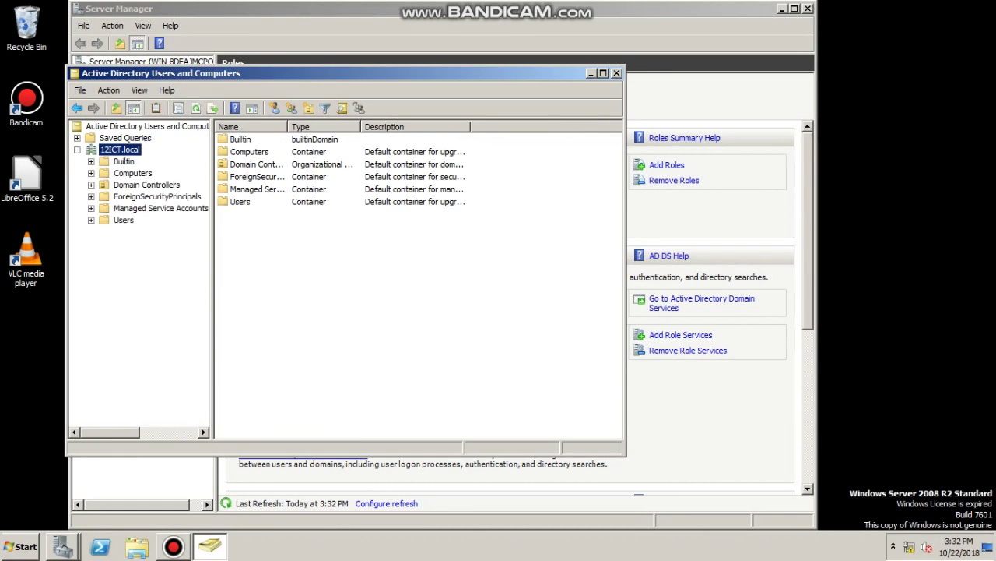
{"action": "key", "text": "shift+F10"}
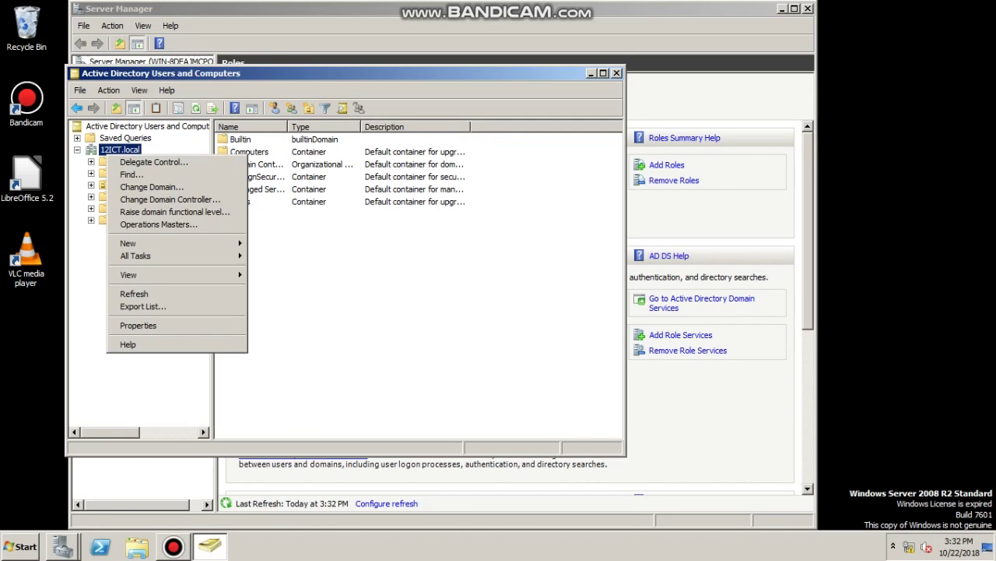
{"action": "key", "text": "Up"}
{"action": "key", "text": "Right"}
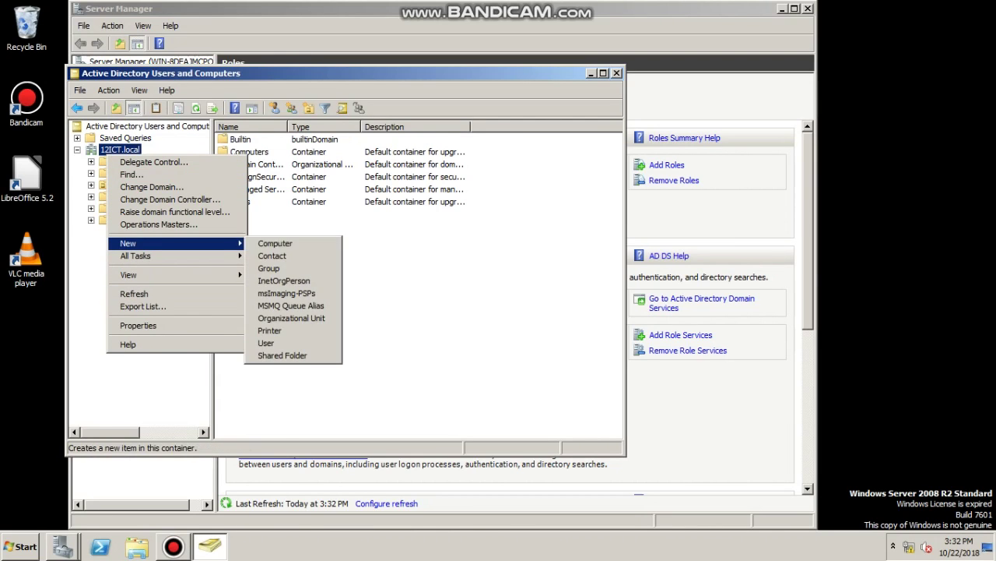
{"action": "key", "text": "Down"}
{"action": "key", "text": "Down"}
{"action": "key", "text": "Down"}
{"action": "key", "text": "Down"}
{"action": "key", "text": "Down"}
{"action": "key", "text": "Down"}
{"action": "key", "text": "Down"}
{"action": "key", "text": "Down"}
{"action": "key", "text": "Down"}
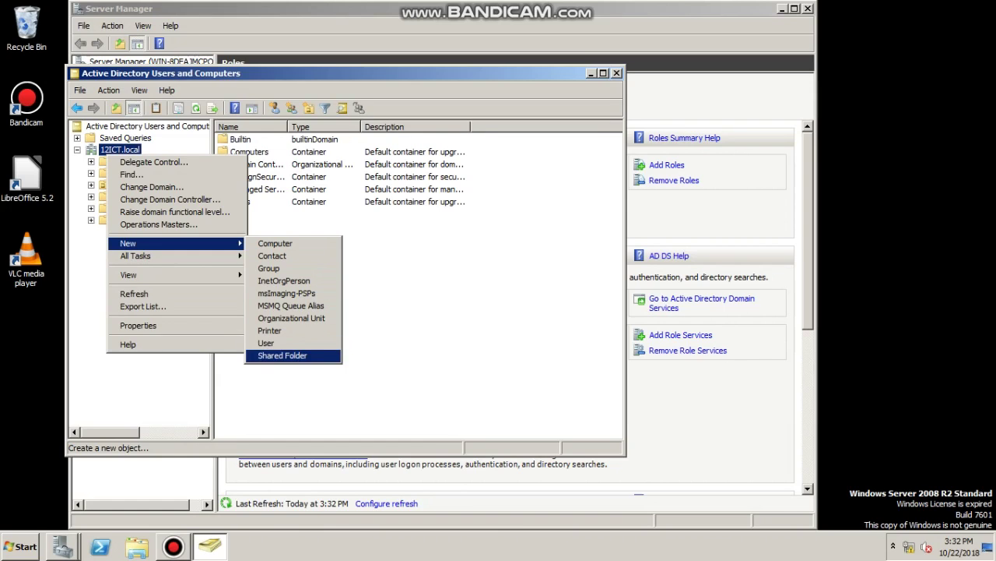
{"action": "key", "text": "Up"}
{"action": "key", "text": "Up"}
{"action": "key", "text": "Up"}
{"action": "key", "text": "Return"}
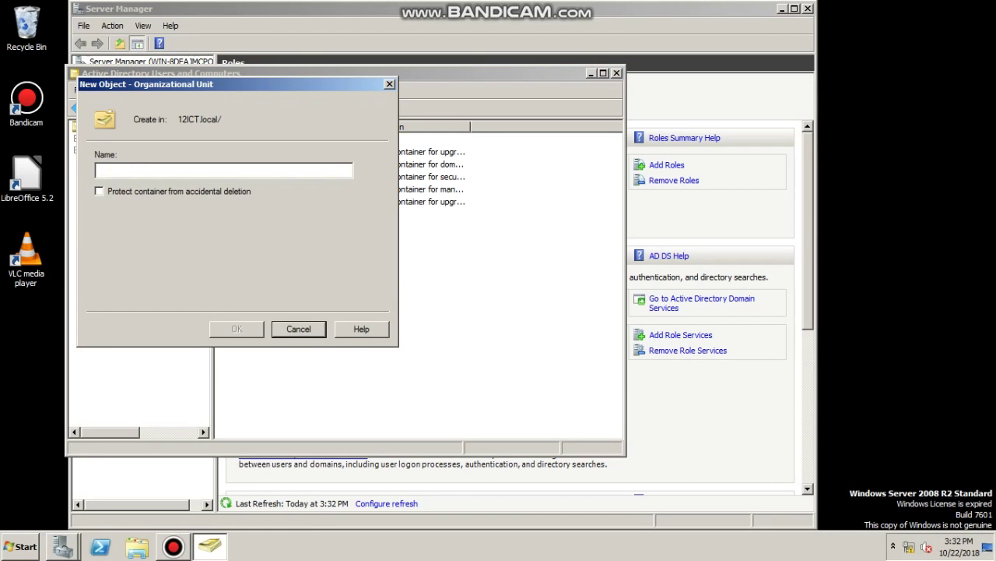
{"action": "type", "text": "ICTou"}
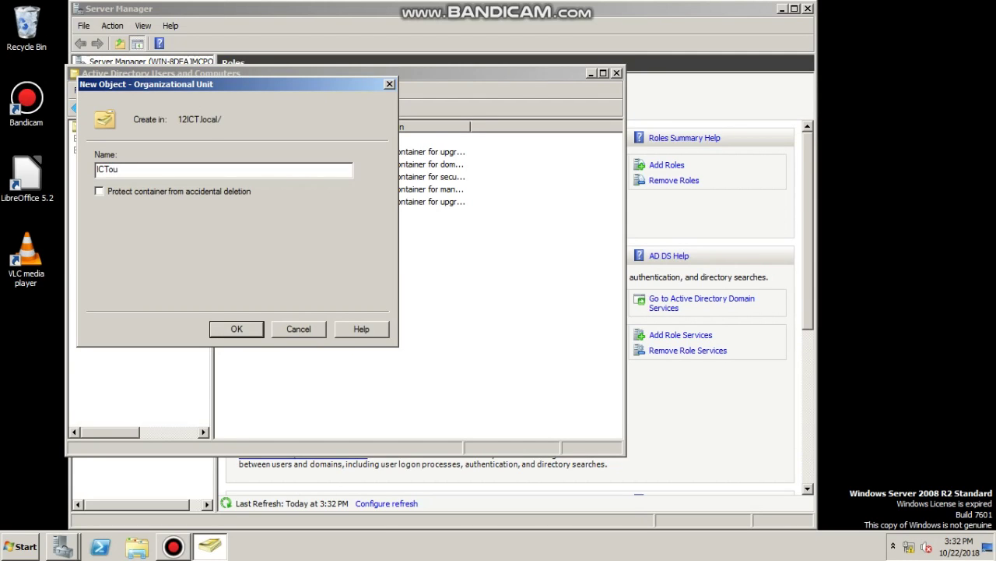
{"action": "key", "text": "Return"}
{"action": "right_click", "coordinate": [273, 172]}
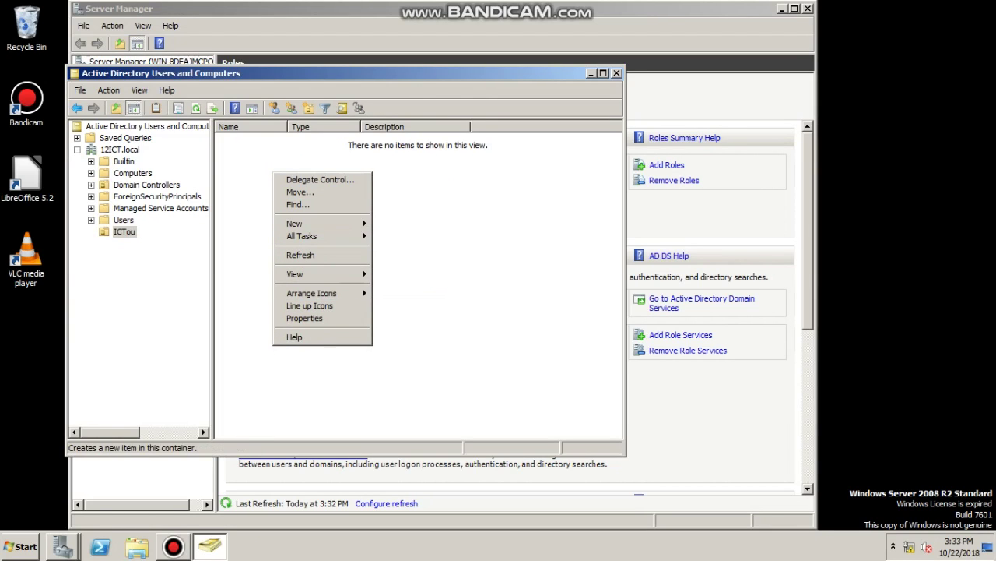
Create user1 in ICTou with a password the user cannot change
{"action": "mouse_move", "coordinate": [327, 223]}
{"action": "left_click", "coordinate": [390, 323]}
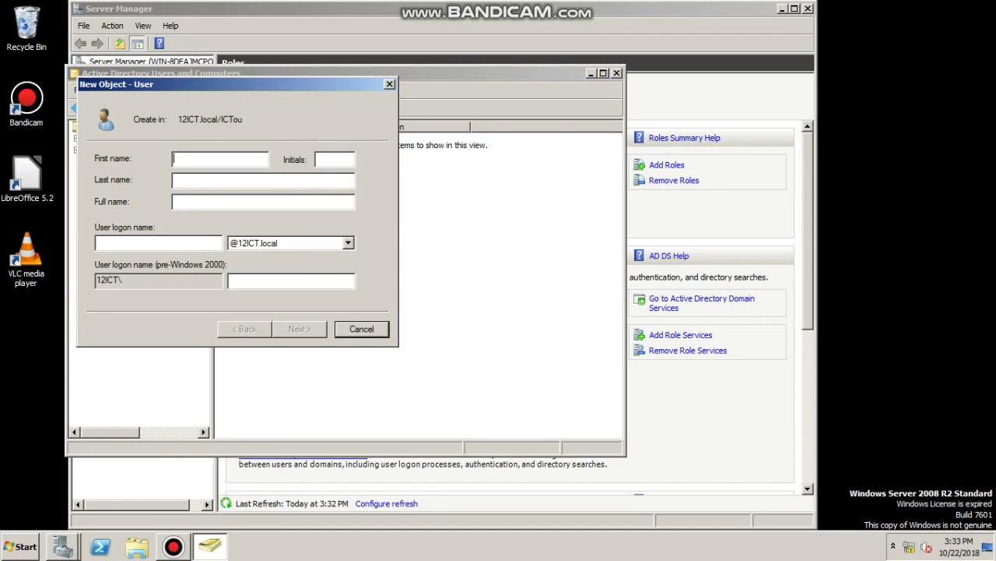
{"action": "type", "text": "user1"}
{"action": "key", "text": "BackSpace"}
{"action": "key", "text": "Tab"}
{"action": "type", "text": "1user1"}
{"action": "key", "text": "Return"}
{"action": "type", "text": "P@ssw0rd1234"}
{"action": "key", "text": "Tab"}
{"action": "type", "text": "P@ssw0rd1234"}
{"action": "key", "text": "Tab"}
{"action": "key", "text": "space"}
{"action": "key", "text": "Tab"}
{"action": "key", "text": "space"}
{"action": "key", "text": "Return"}
{"action": "key", "text": "Return"}
Create user 2 with logon name user2 and a password in ICTou, then close the console
{"action": "right_click", "coordinate": [290, 265]}
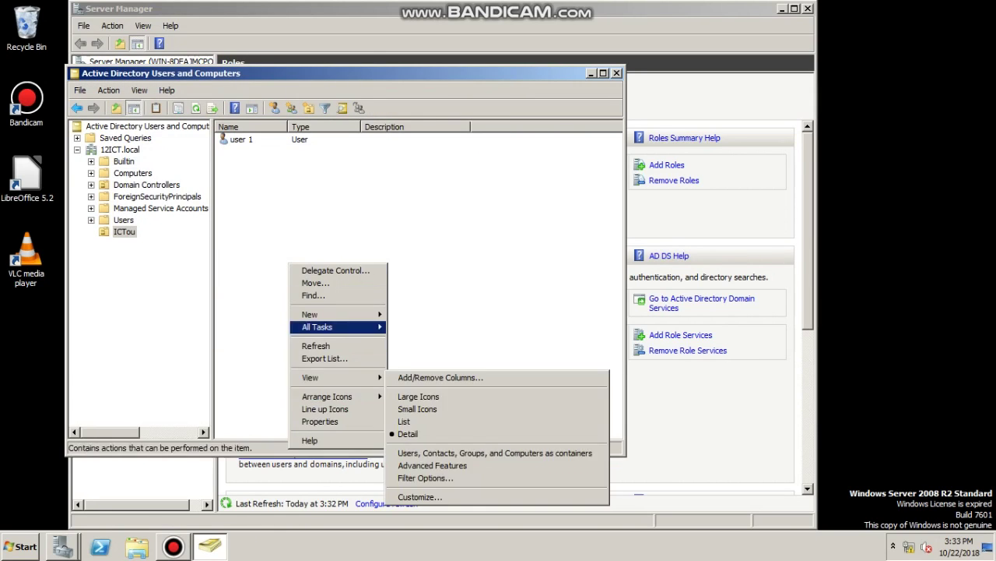
{"action": "key", "text": "Up"}
{"action": "key", "text": "Right"}
{"action": "key", "text": "Down"}
{"action": "key", "text": "Down"}
{"action": "key", "text": "Down"}
{"action": "key", "text": "Down"}
{"action": "key", "text": "Down"}
{"action": "key", "text": "Down"}
{"action": "key", "text": "Down"}
{"action": "key", "text": "Down"}
{"action": "key", "text": "Return"}
{"action": "type", "text": "user"}
{"action": "key", "text": "Tab"}
{"action": "key", "text": "Tab"}
{"action": "type", "text": "22"}
{"action": "key", "text": "BackSpace"}
{"action": "key", "text": "Tab"}
{"action": "key", "text": "Tab"}
{"action": "type", "text": "user2"}
{"action": "key", "text": "Return"}
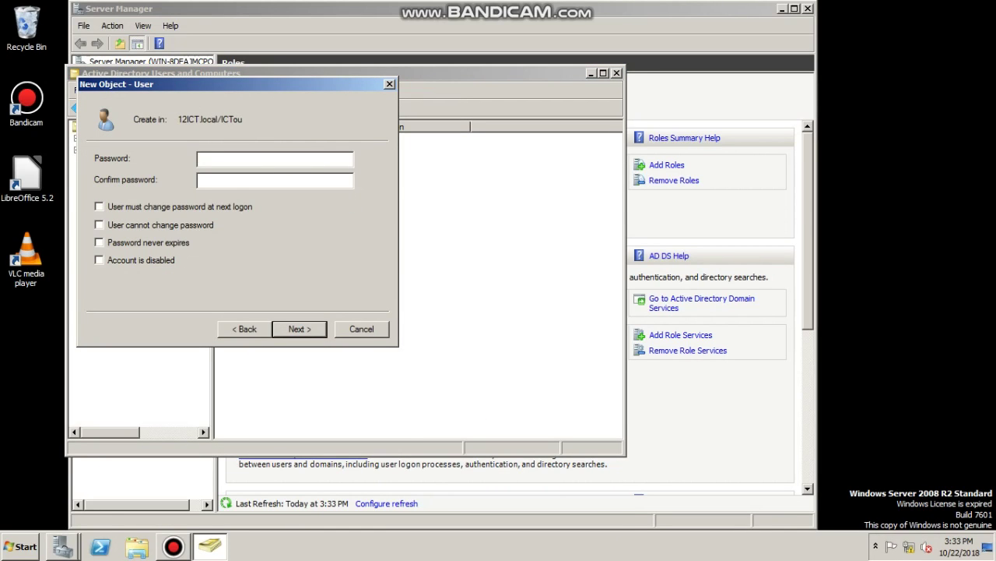
{"action": "type", "text": "************"}
{"action": "key", "text": "Tab"}
{"action": "type", "text": "************"}
{"action": "key", "text": "Return"}
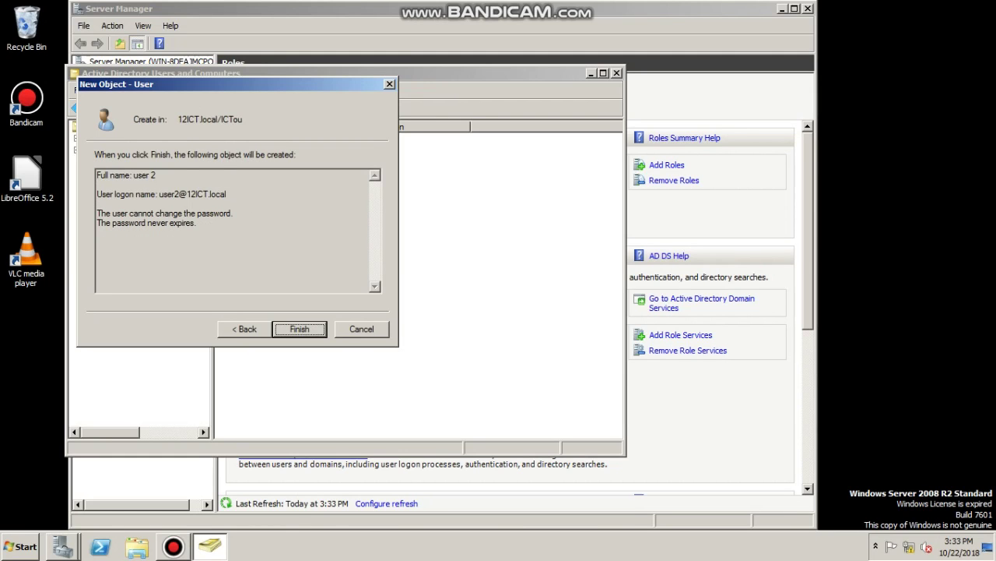
{"action": "key", "text": "Return"}
{"action": "key", "text": "alt+F4"}
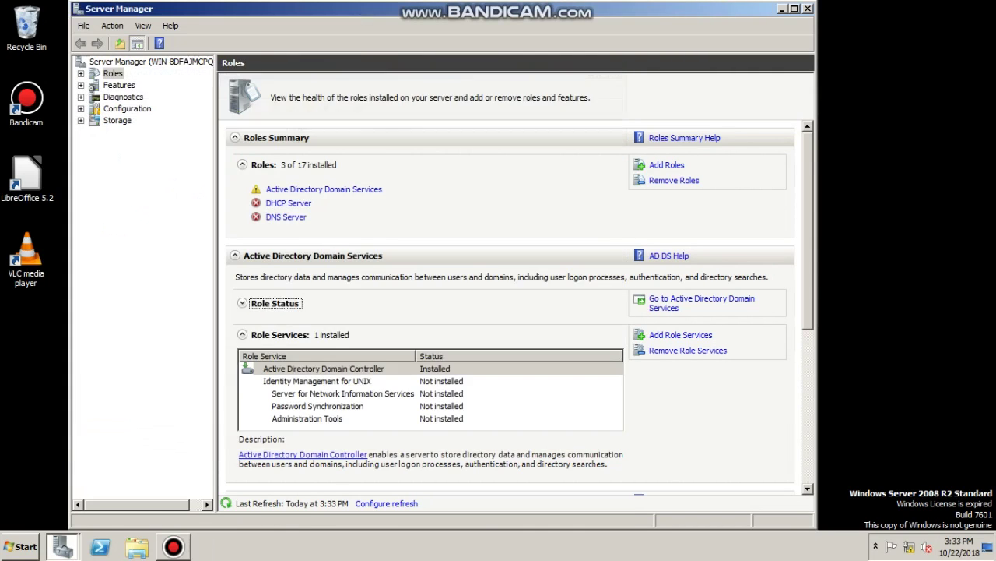
{"action": "key", "text": "super"}
Run ipconfig /release and ipconfig /renew so the client obtains DHCP address 200.0.0.50
{"action": "left_click", "coordinate": [240, 512]}
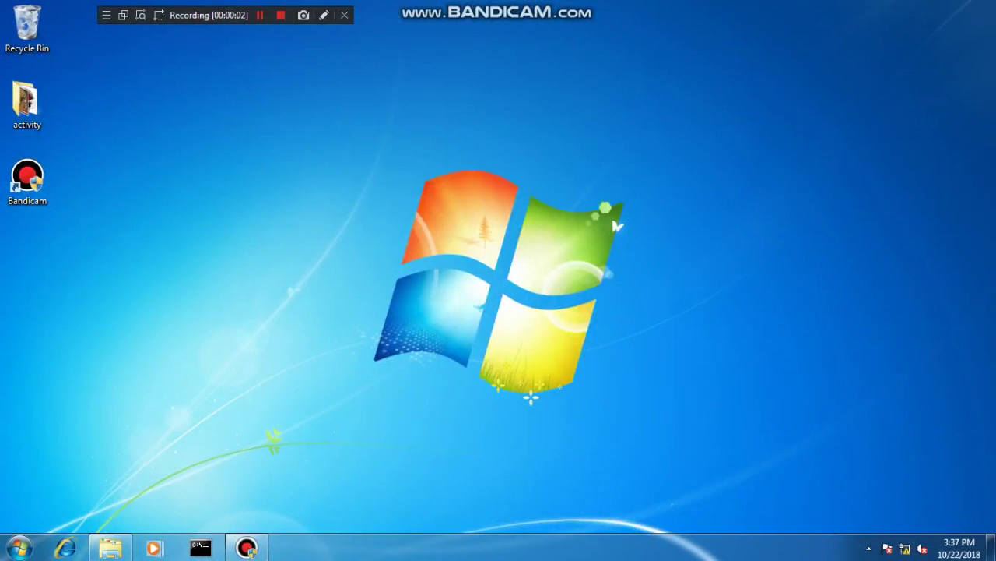
{"action": "key", "text": "super+4"}
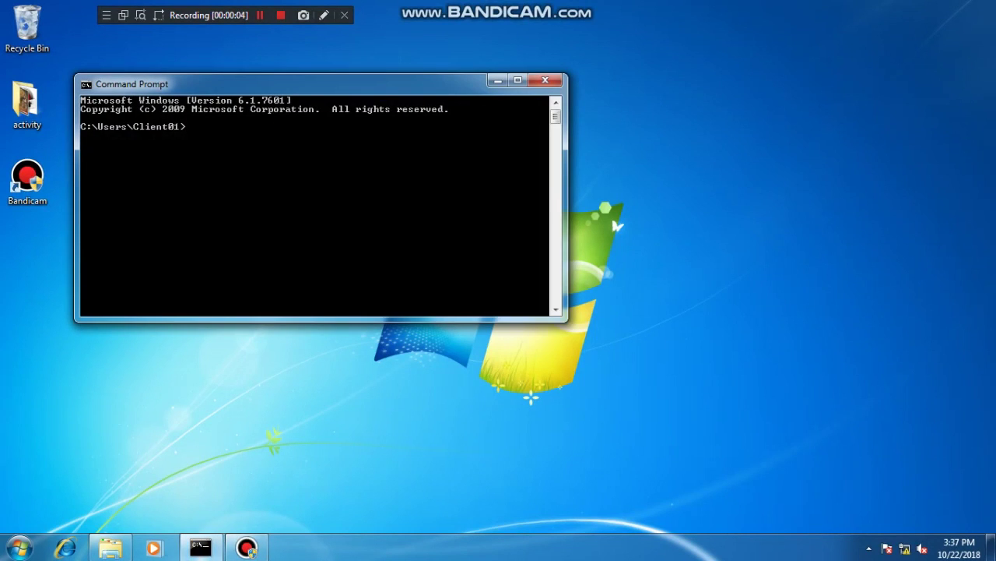
{"action": "type", "text": "ipconfig /release"}
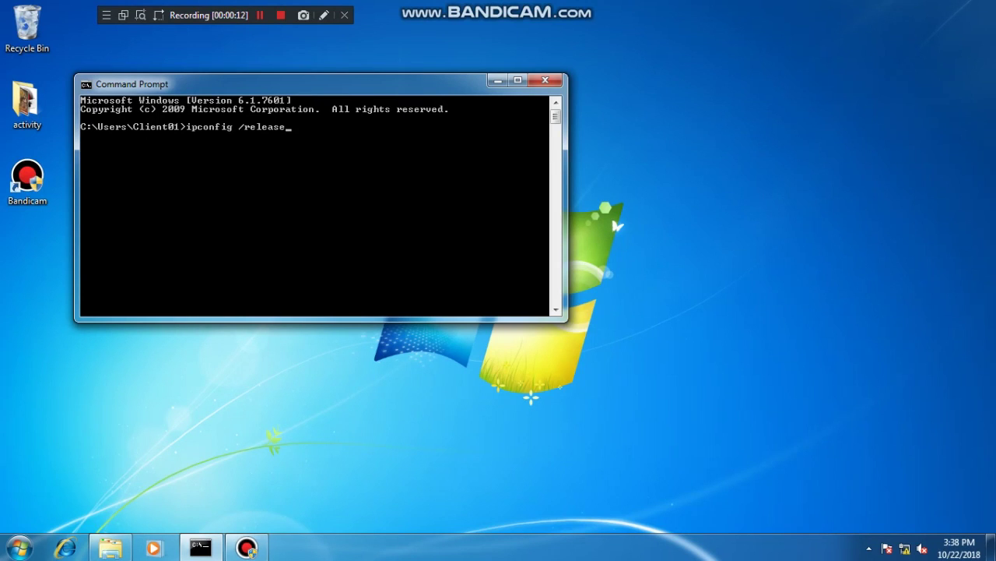
{"action": "key", "text": "Return"}
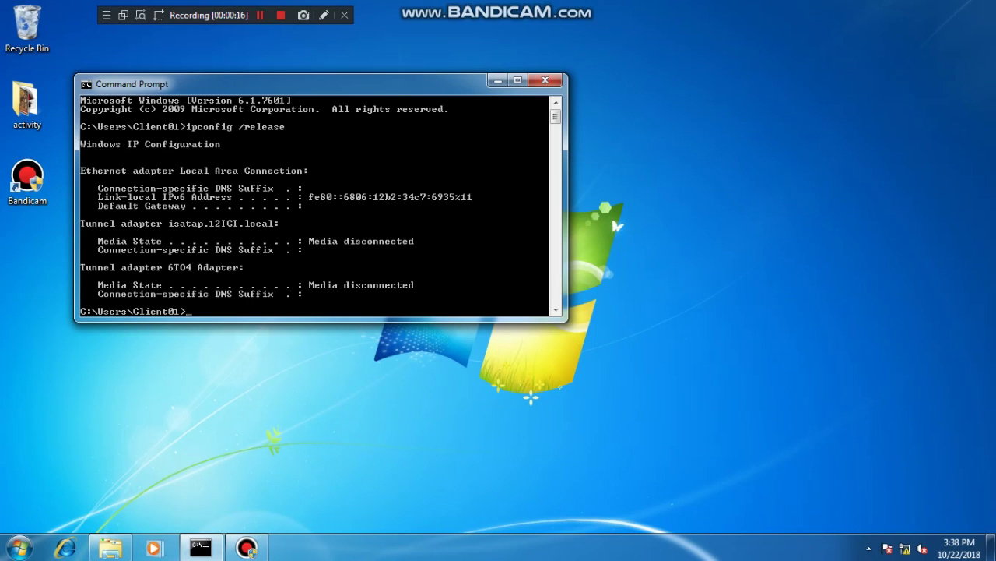
{"action": "type", "text": "ipconfig /renew"}
{"action": "key", "text": "Return"}
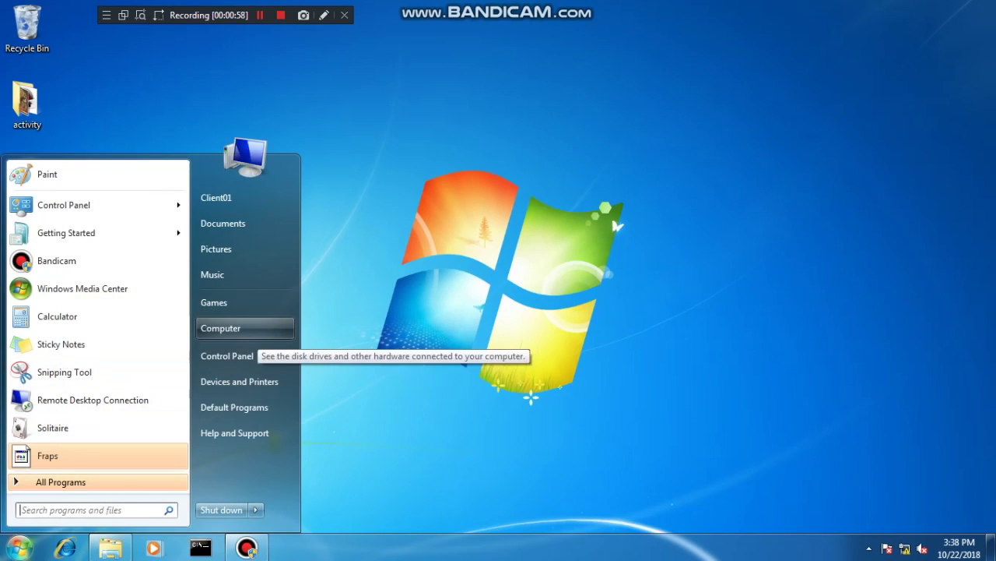
In Computer Name/Domain Changes, choose Domain membership and enter 12ICT.local
{"action": "right_click", "coordinate": [234, 328]}
{"action": "left_click", "coordinate": [278, 452]}
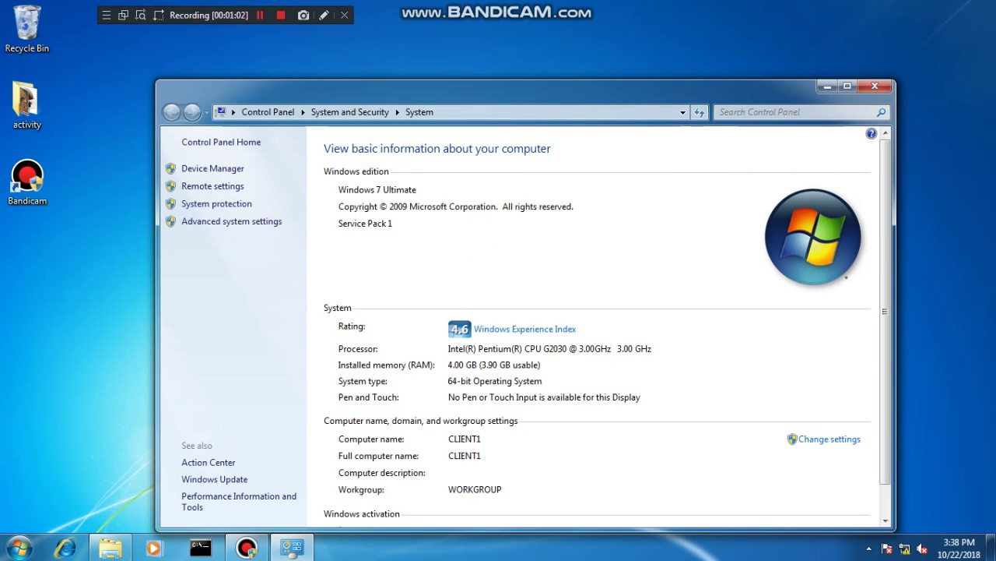
{"action": "left_click", "coordinate": [829, 438]}
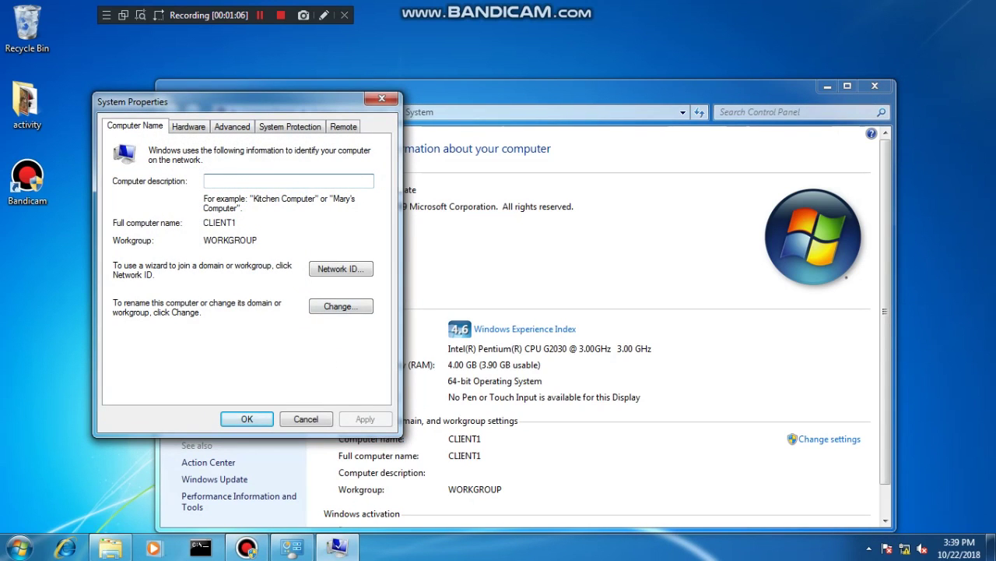
{"action": "left_click", "coordinate": [341, 306]}
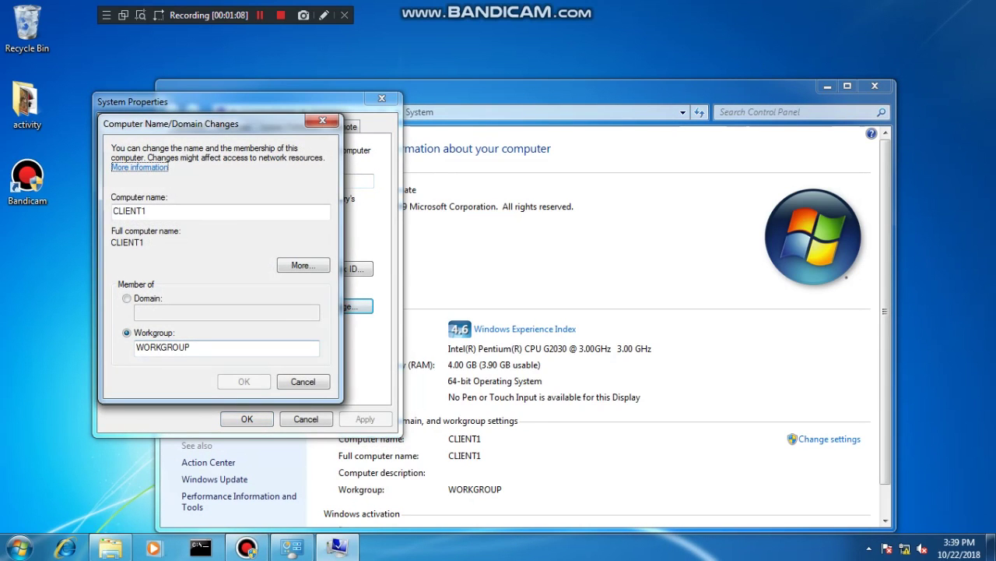
{"action": "left_click", "coordinate": [127, 299]}
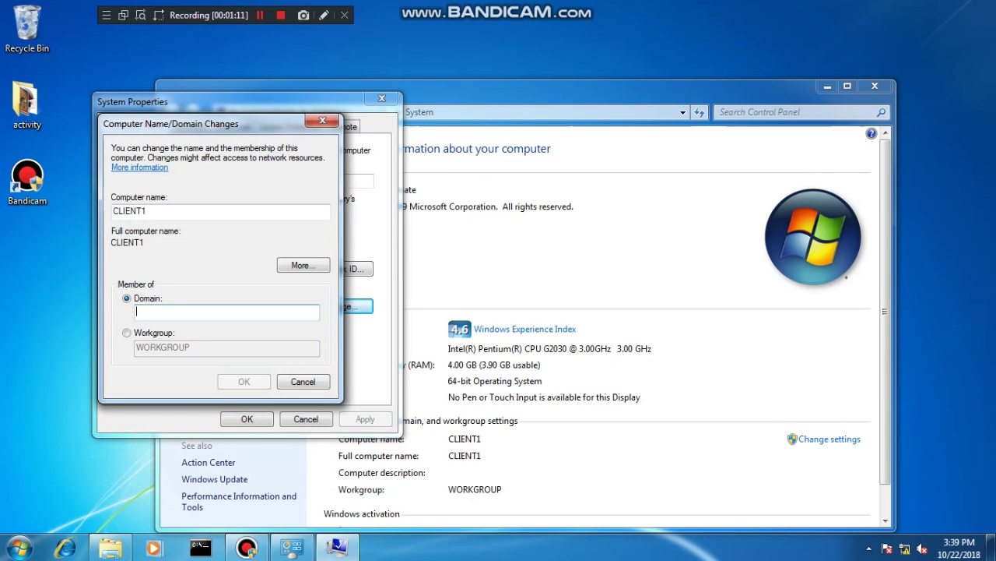
{"action": "type", "text": "12"}
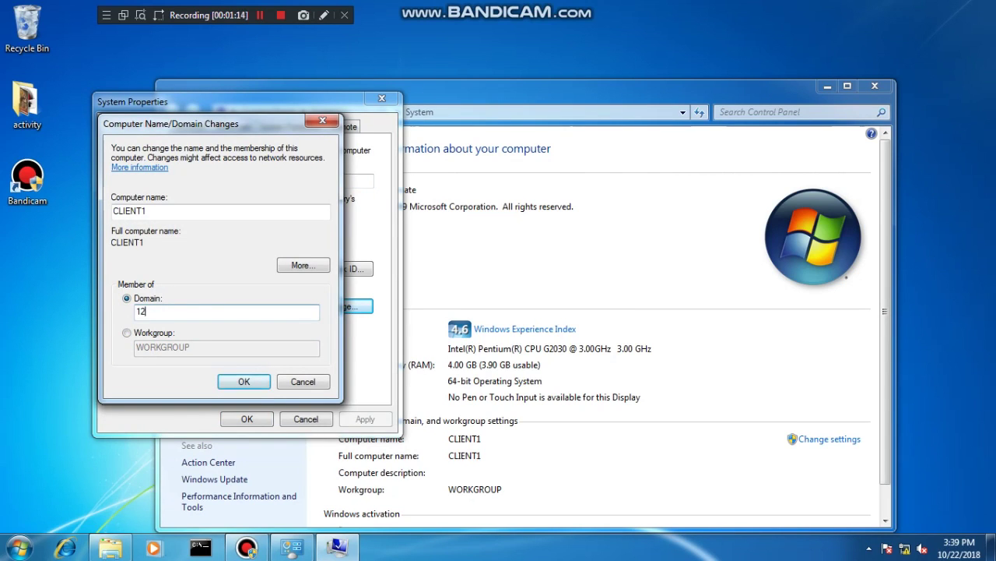
{"action": "type", "text": "x1"}
{"action": "key", "text": "BackSpace"}
{"action": "key", "text": "BackSpace"}
{"action": "type", "text": "ICT.local"}
{"action": "key", "text": "Return"}
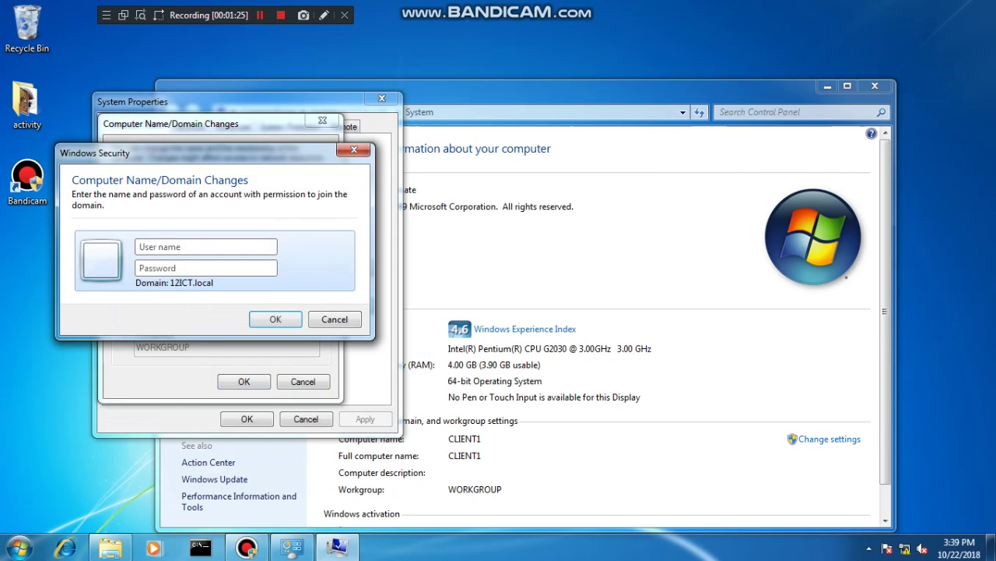
Authenticate as Administrator, accept the domain welcome and restart notices, and close System Properties
{"action": "type", "text": "Administrator"}
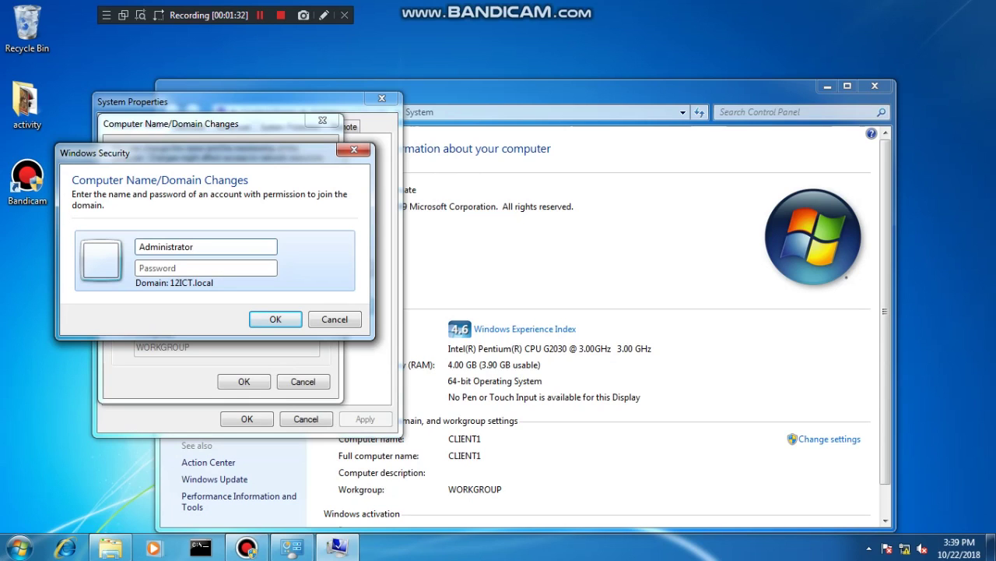
{"action": "left_click", "coordinate": [156, 268]}
{"action": "type", "text": "•••••••"}
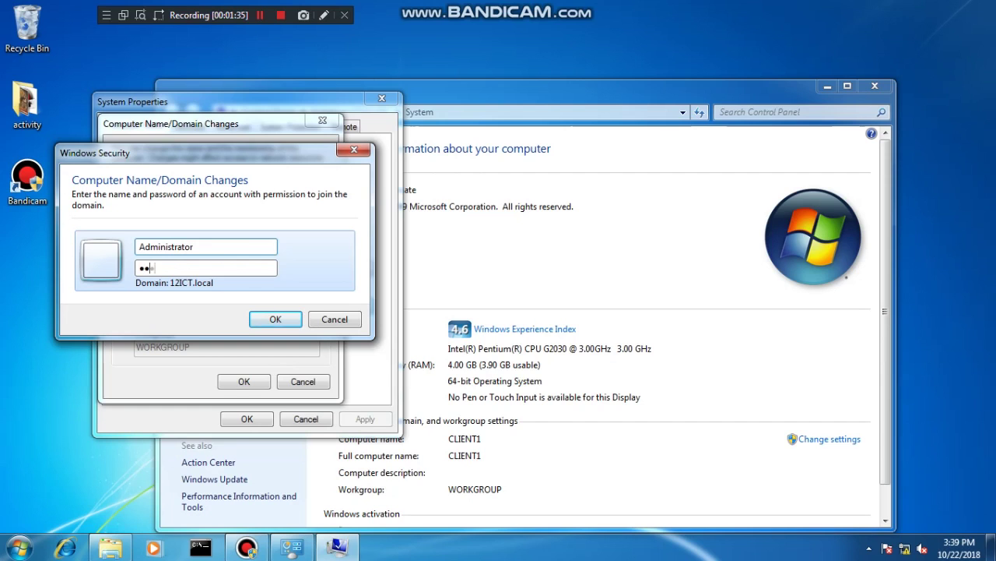
{"action": "type", "text": "••••••"}
{"action": "key", "text": "Return"}
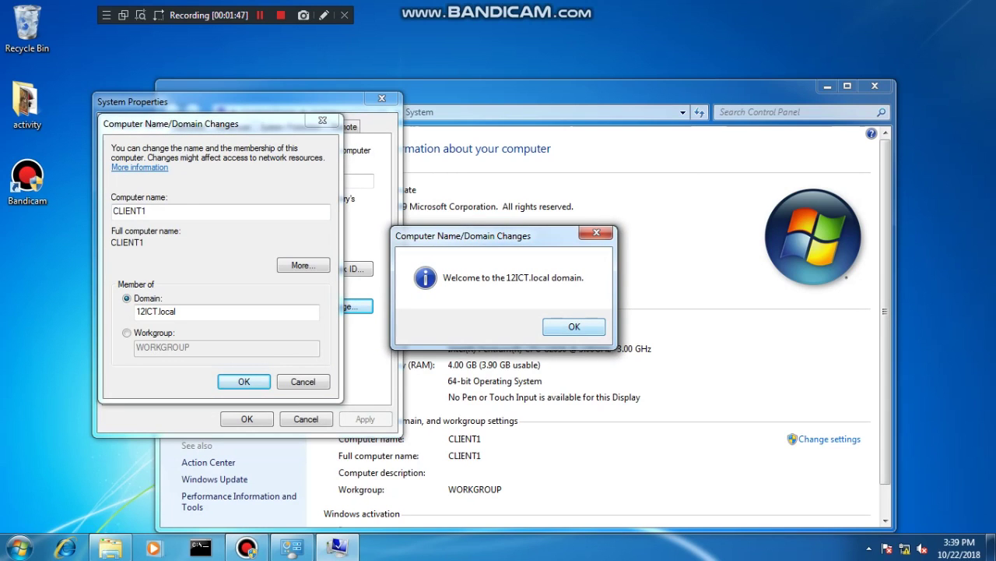
{"action": "key", "text": "Return"}
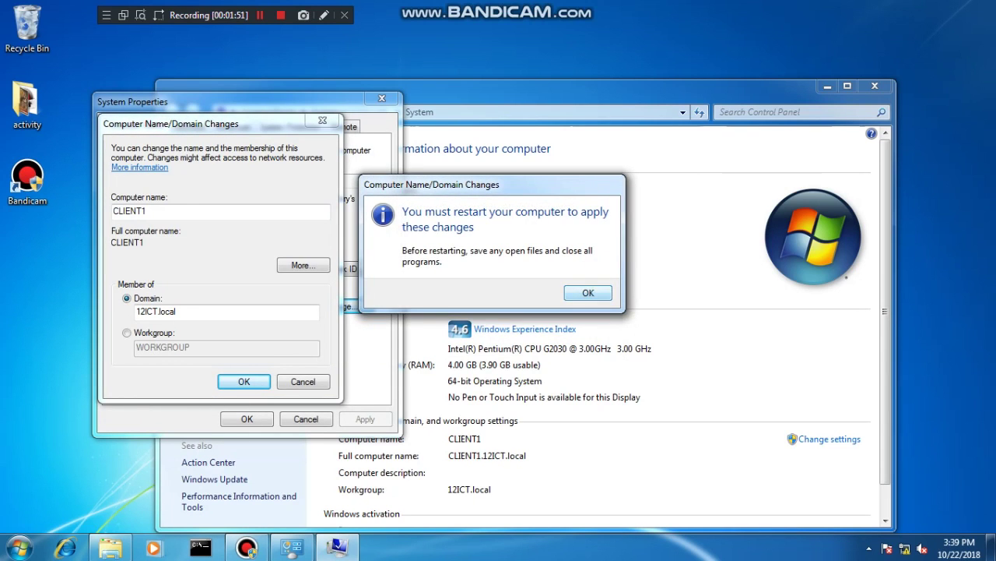
{"action": "key", "text": "Return"}
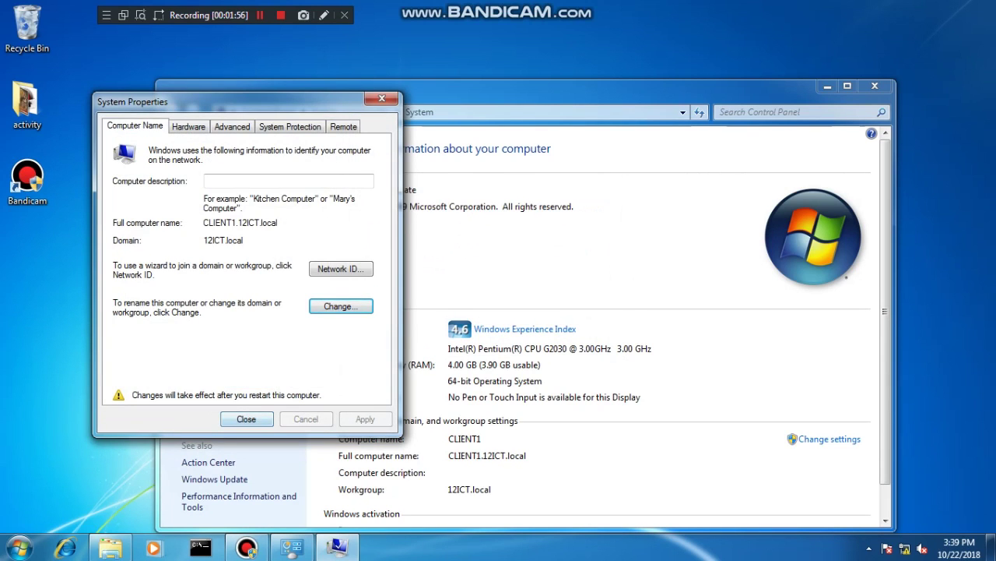
{"action": "key", "text": "Return"}
{"action": "key", "text": "shift+F12"}
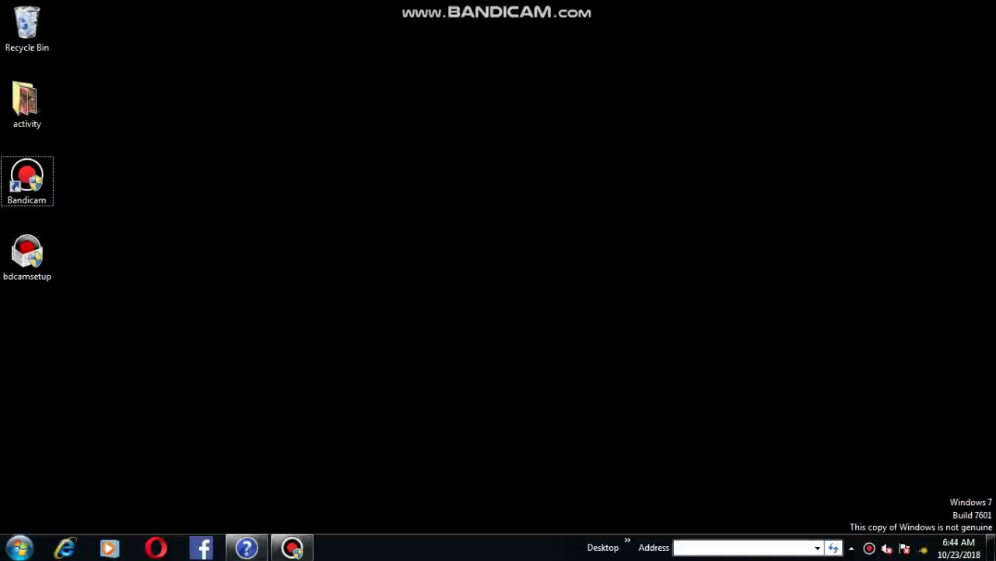
Connect to ict12AP with Connect automatically unticked, entering the network security key
{"action": "left_click", "coordinate": [905, 548]}
{"action": "left_click", "coordinate": [813, 375]}
{"action": "left_click", "coordinate": [803, 397]}
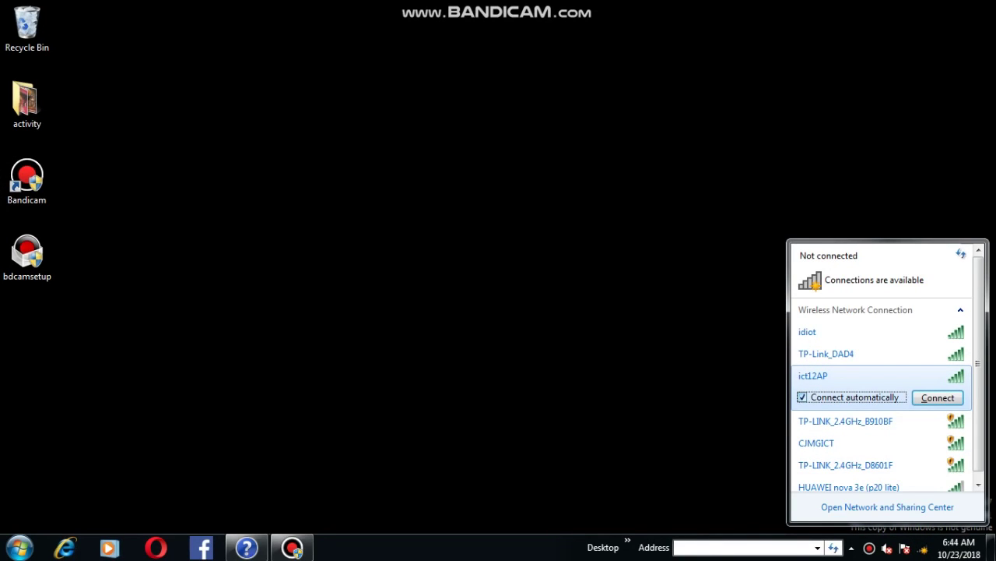
{"action": "left_click", "coordinate": [938, 397]}
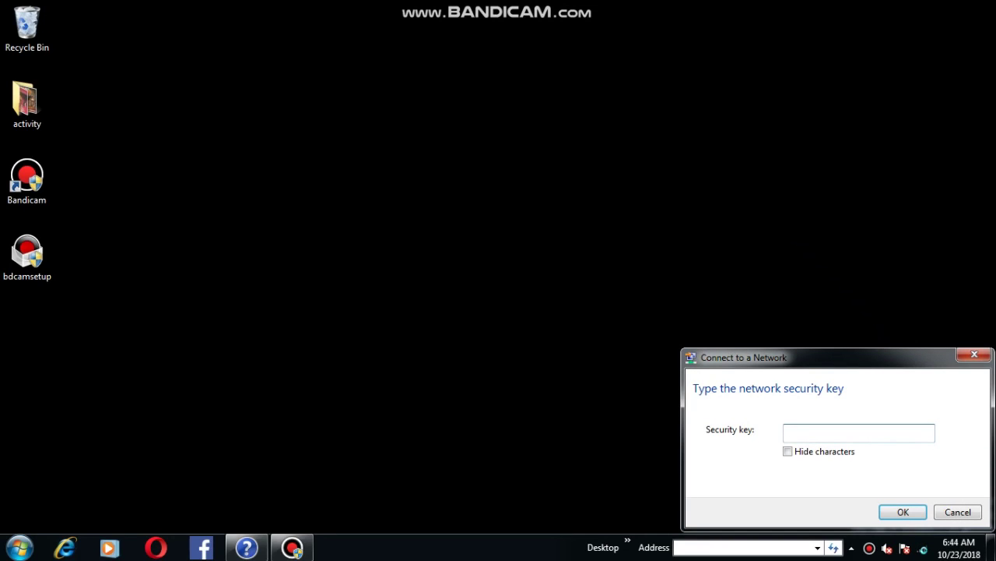
{"action": "type", "text": "Password"}
{"action": "type", "text": "0358"}
{"action": "key", "text": "Return"}
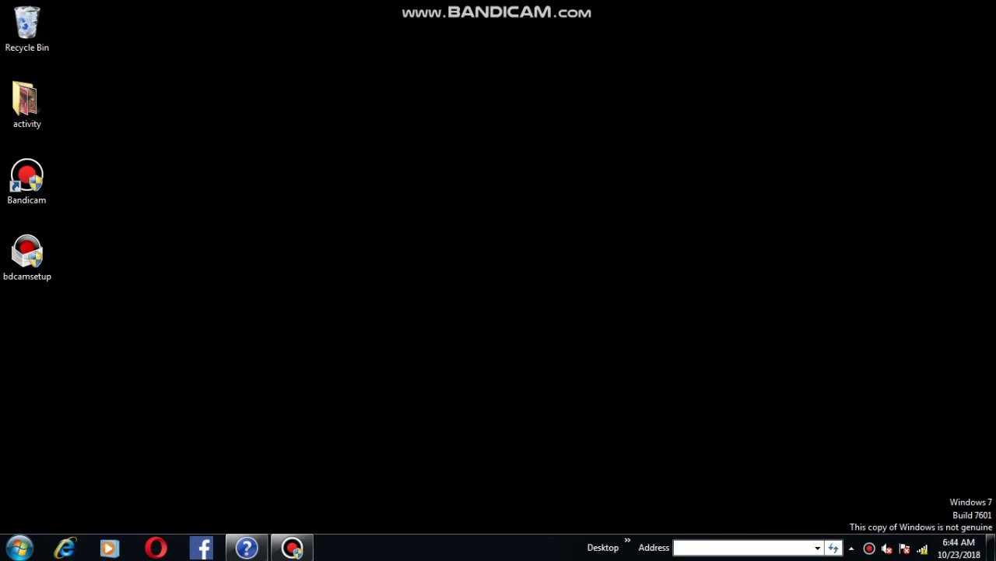
{"action": "left_click", "coordinate": [20, 547]}
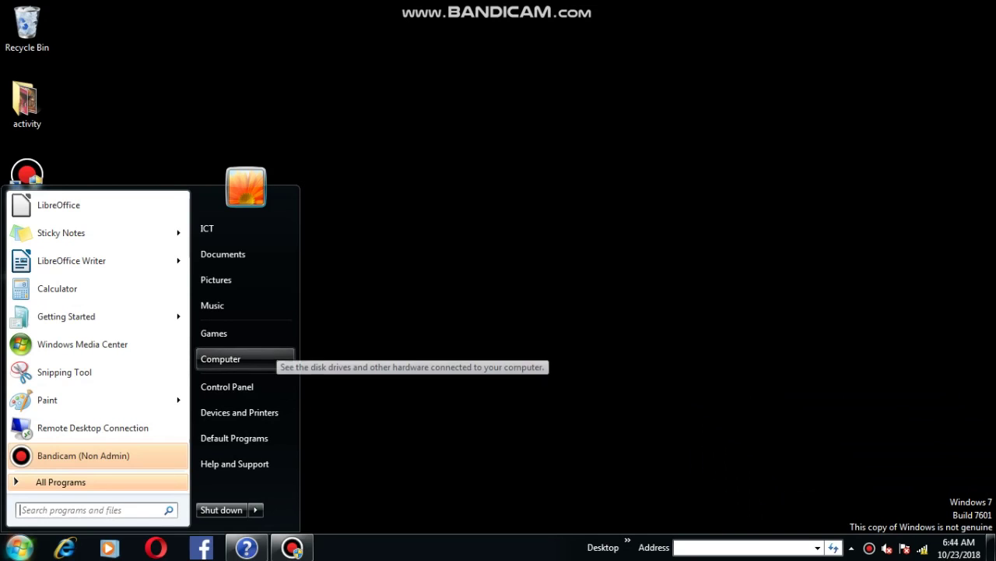
In Computer Name/Domain Changes, select Domain membership and rename the computer to Wclient1
{"action": "right_click", "coordinate": [234, 360]}
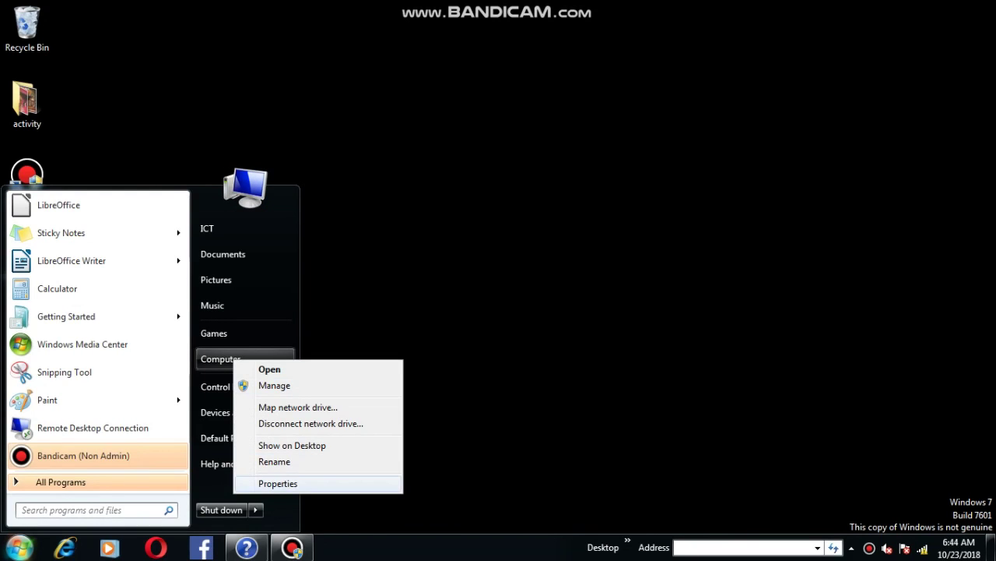
{"action": "left_click", "coordinate": [278, 483]}
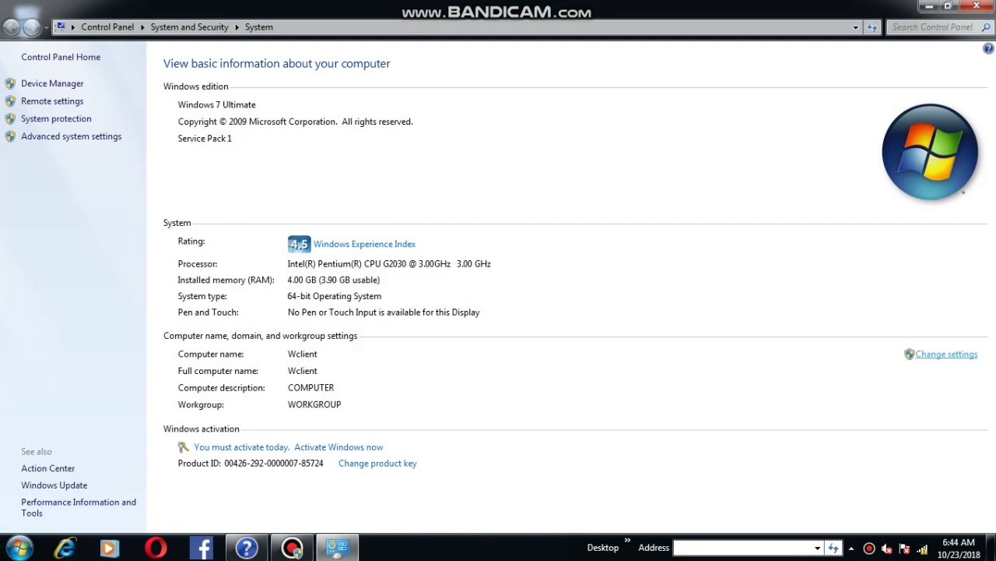
{"action": "left_click", "coordinate": [946, 353]}
{"action": "left_click", "coordinate": [341, 306]}
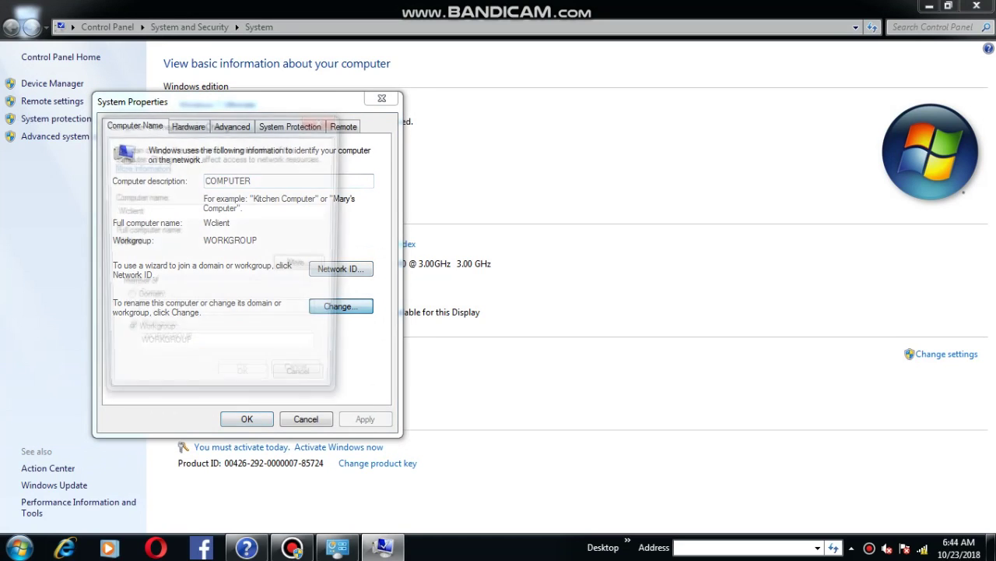
{"action": "left_click", "coordinate": [127, 299]}
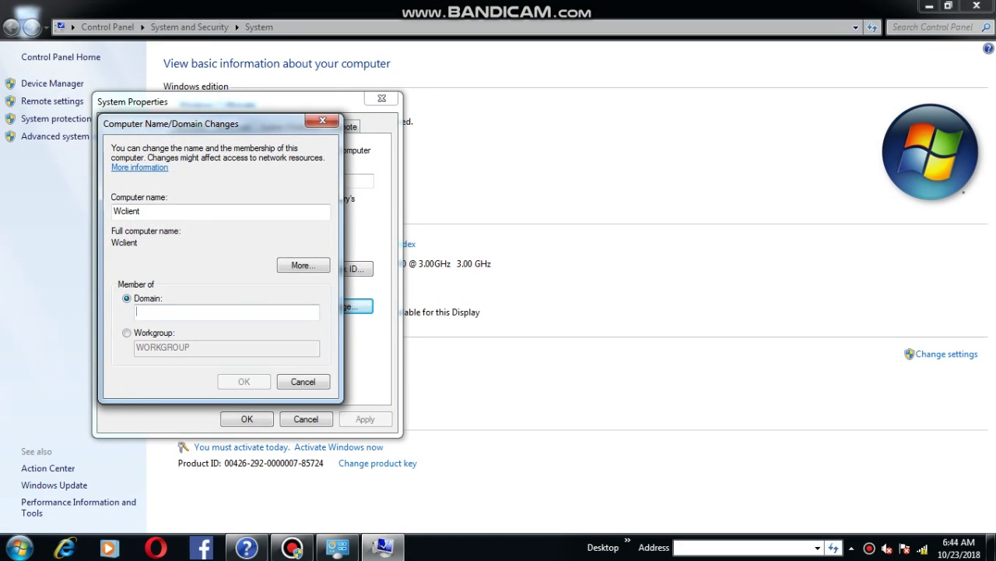
{"action": "double_click", "coordinate": [126, 211]}
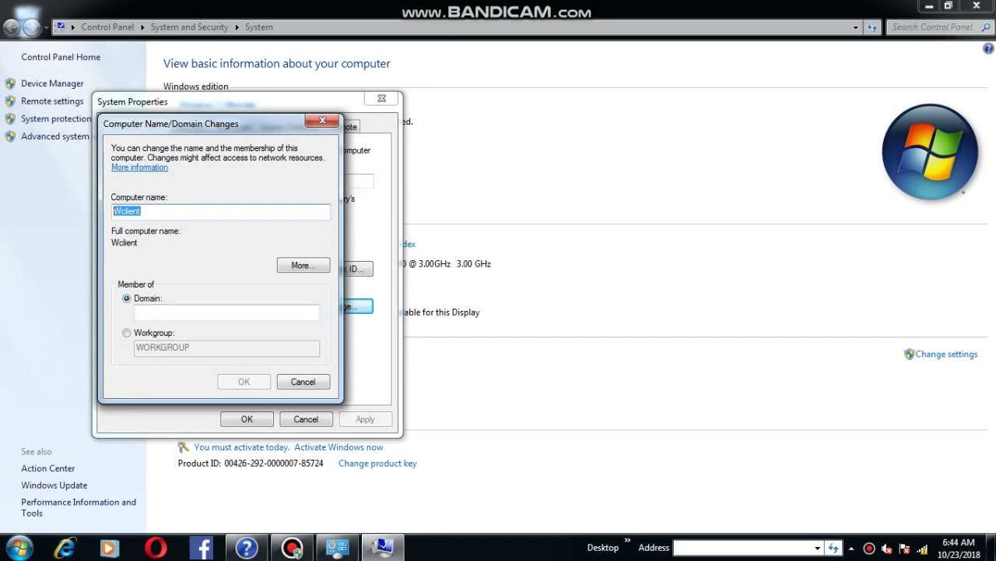
{"action": "left_click", "coordinate": [141, 211]}
{"action": "type", "text": "1"}
Enter 12ICT.local as the domain to join and confirm
{"action": "left_click", "coordinate": [137, 311]}
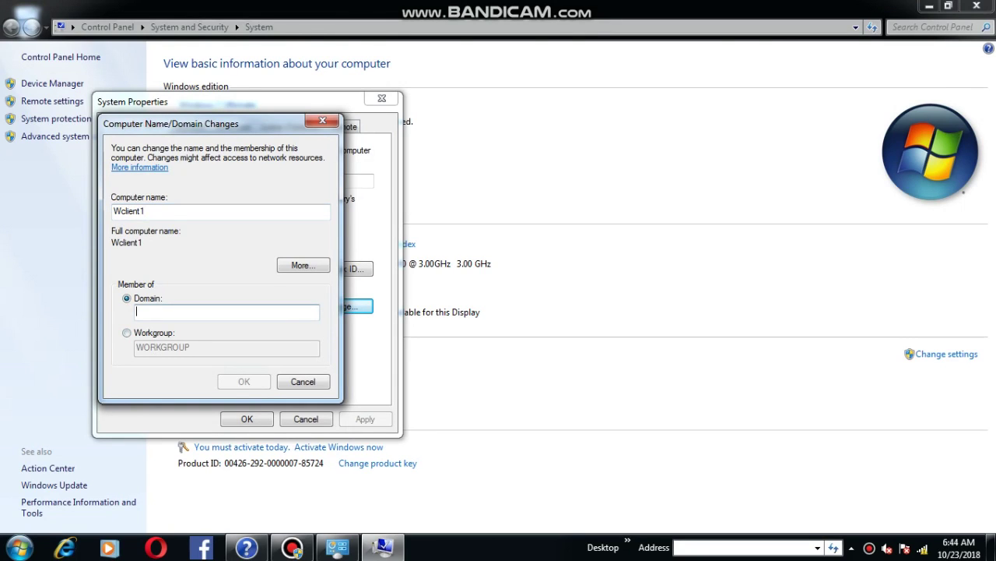
{"action": "type", "text": "12ICT"}
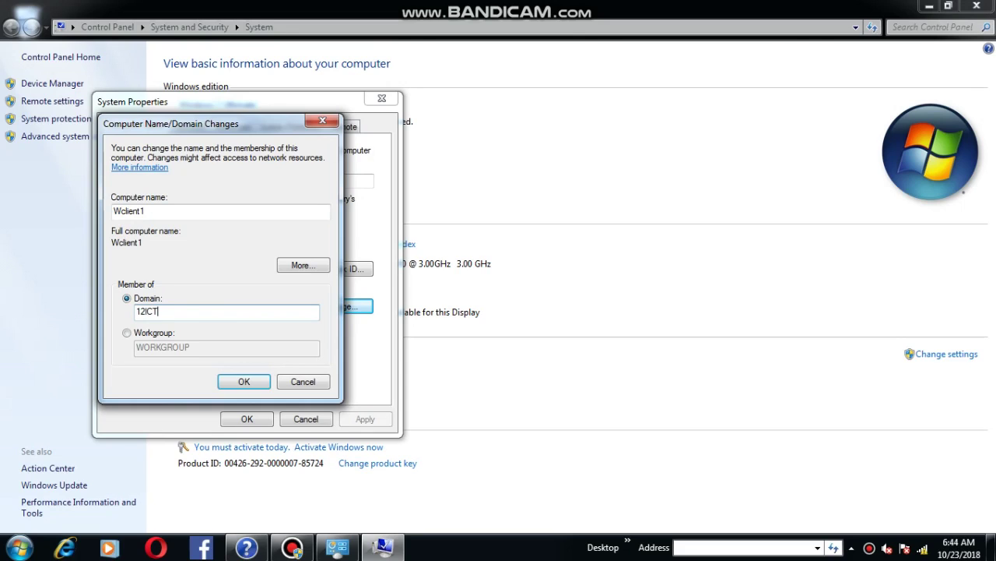
{"action": "type", "text": ".local"}
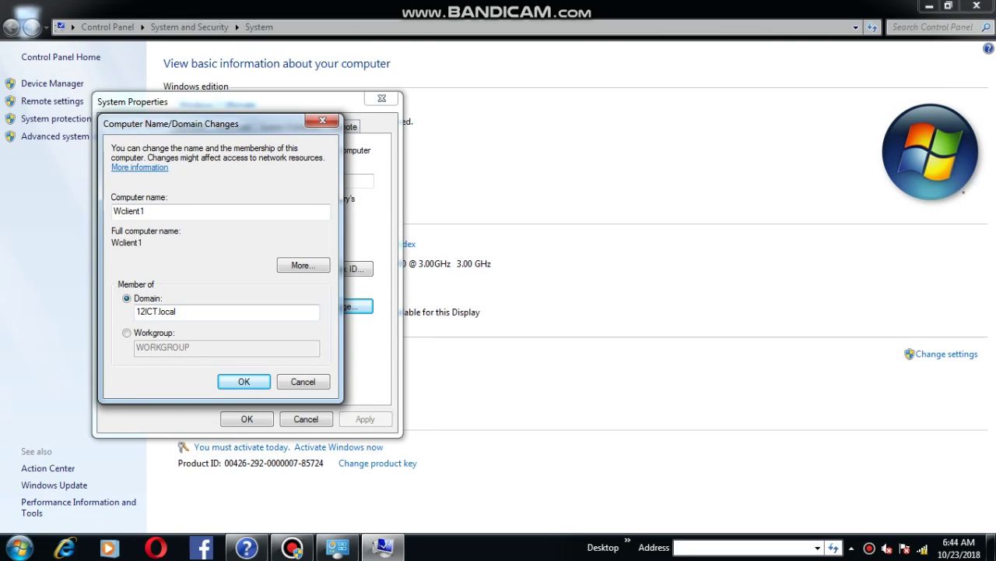
{"action": "key", "text": "Return"}
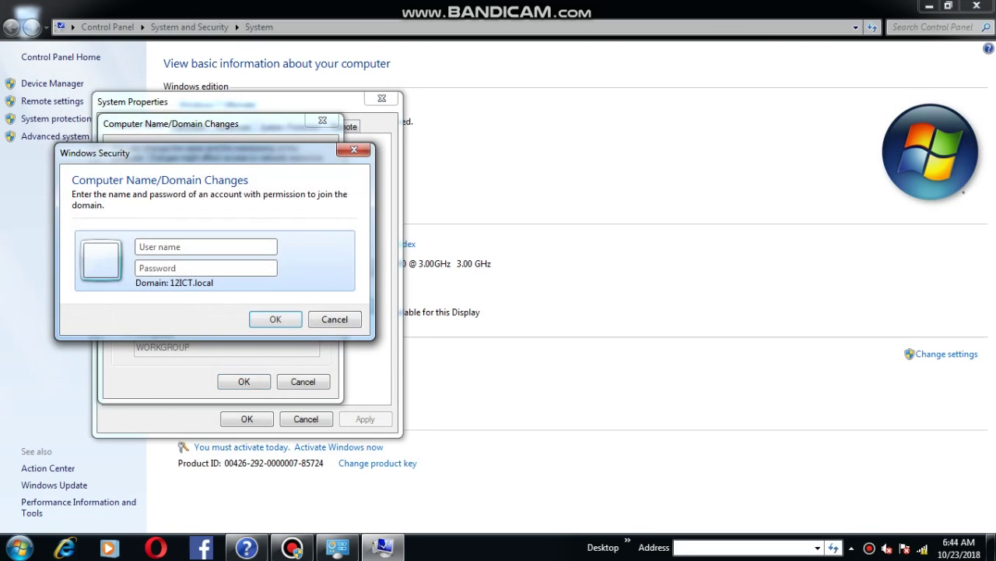
Authenticate as Administrator with the account password, then accept the welcome and restart prompts
{"action": "type", "text": "Adm"}
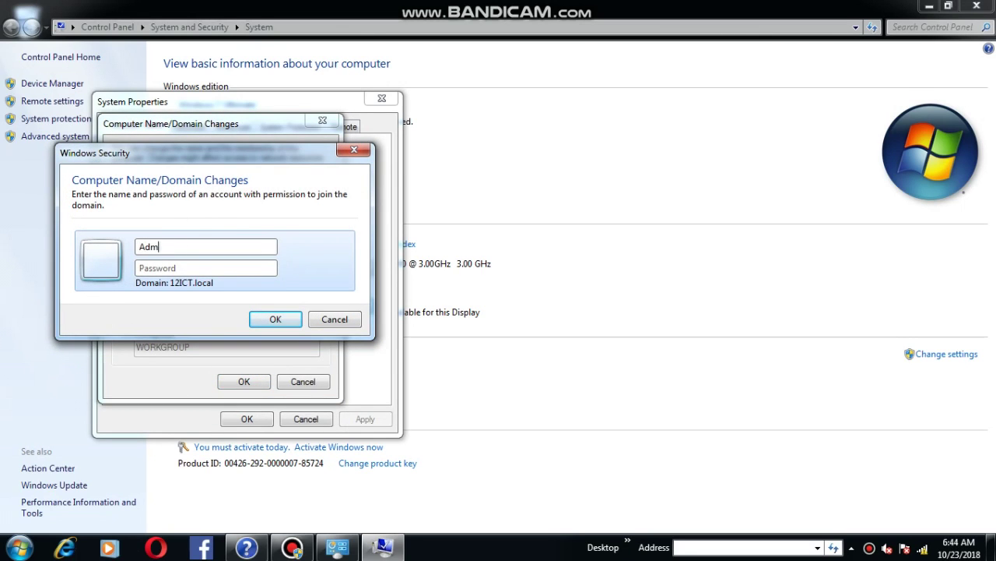
{"action": "type", "text": "inistrator"}
{"action": "key", "text": "Tab"}
{"action": "type", "text": "password1234"}
{"action": "key", "text": "Return"}
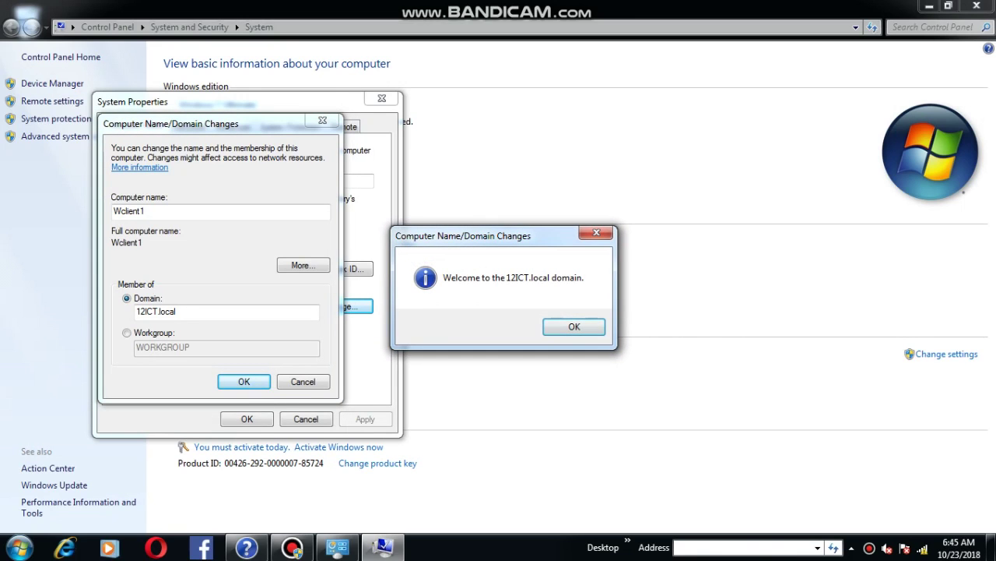
{"action": "key", "text": "Return"}
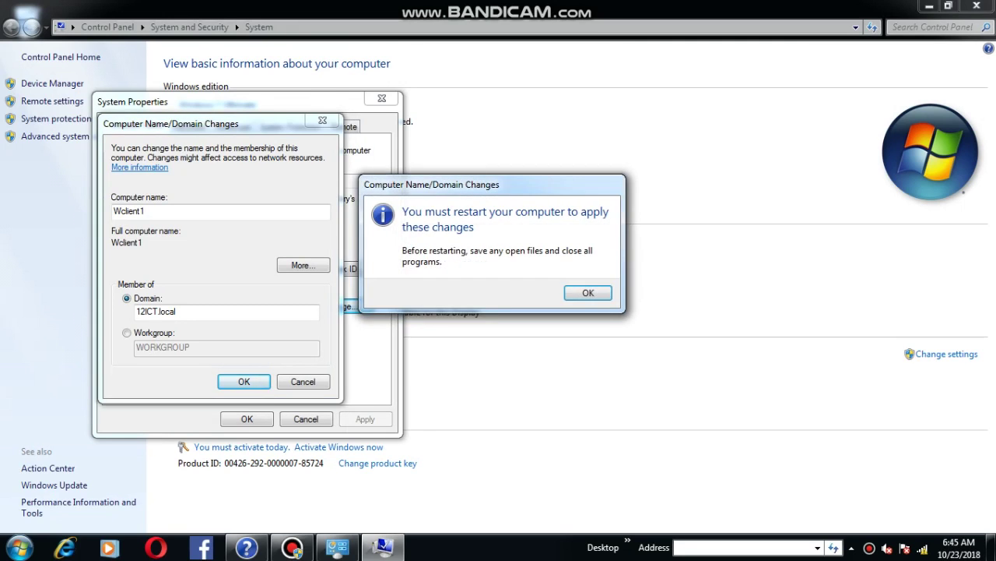
{"action": "key", "text": "Return"}
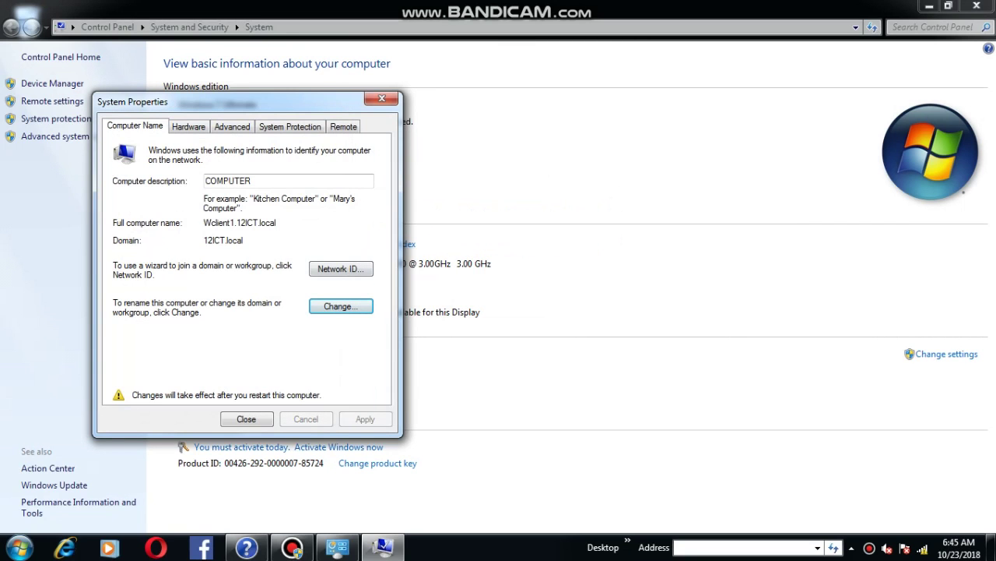
{"action": "key", "text": "Return"}
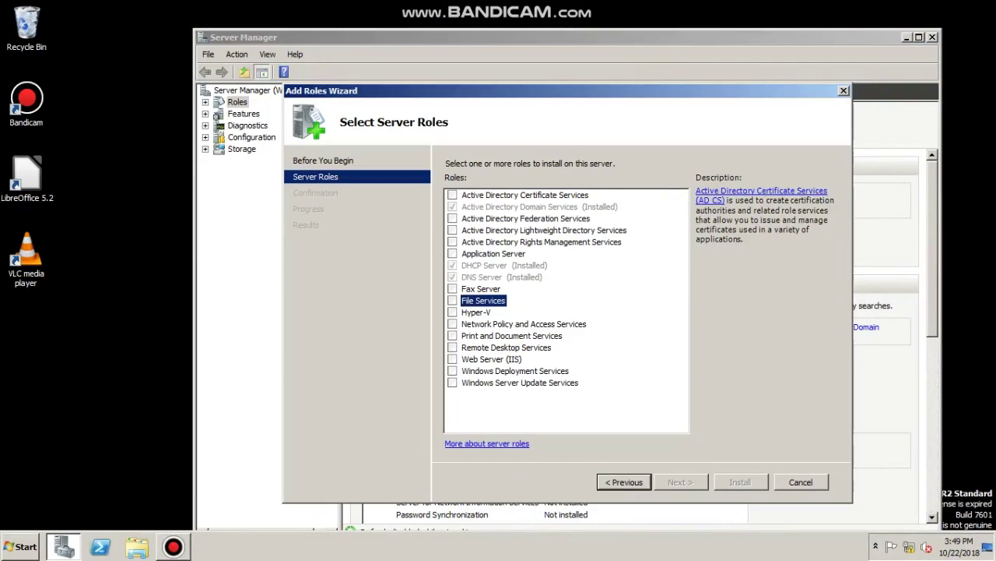
Install the File Services role with the File Server role service
{"action": "left_click", "coordinate": [452, 300]}
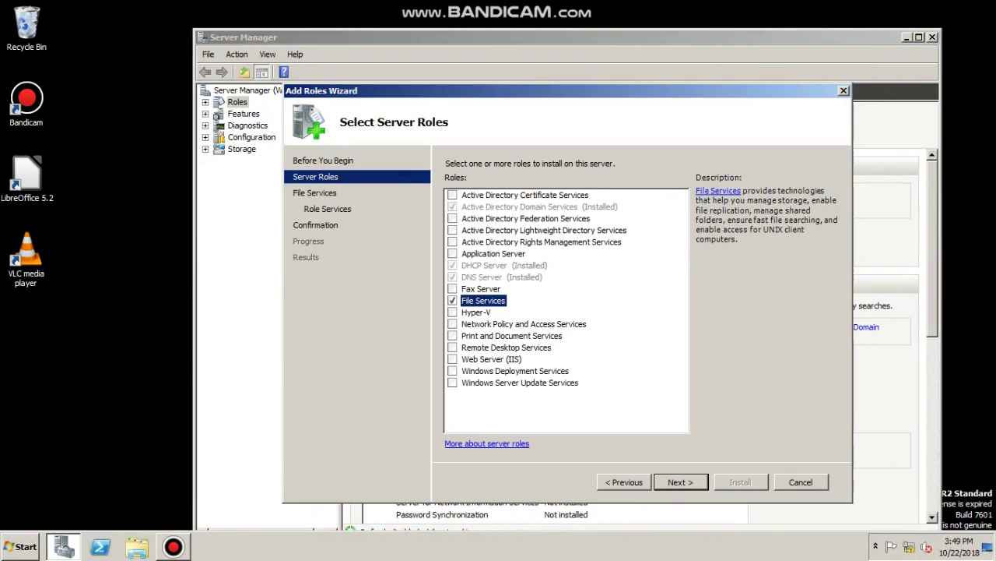
{"action": "key", "text": "Return"}
{"action": "key", "text": "Return"}
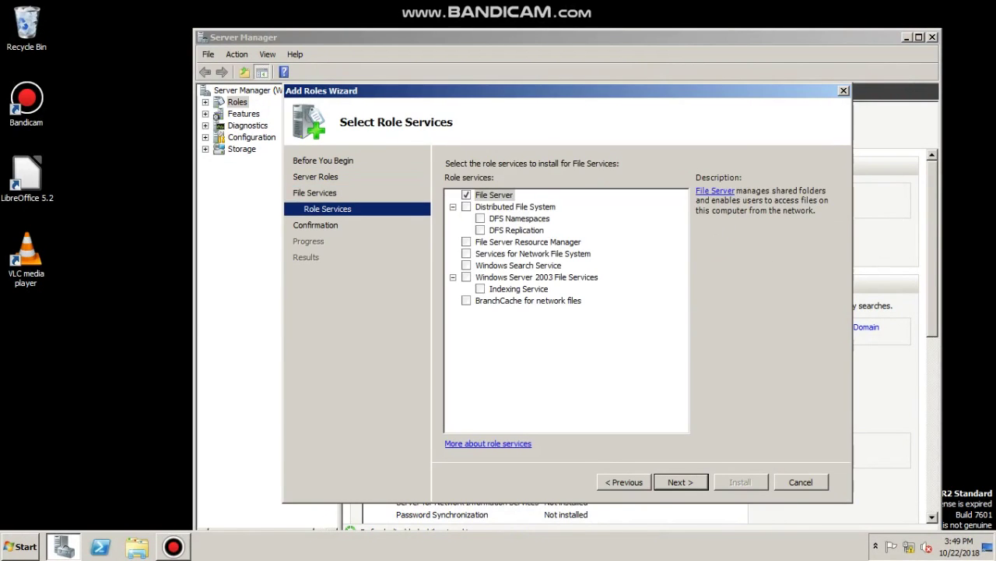
{"action": "key", "text": "Return"}
{"action": "key", "text": "Return"}
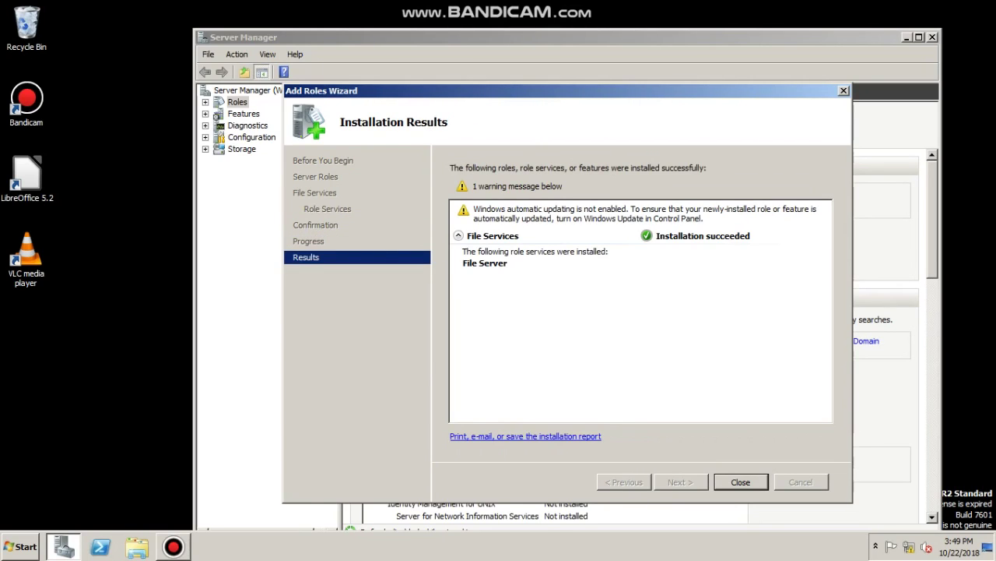
{"action": "key", "text": "Return"}
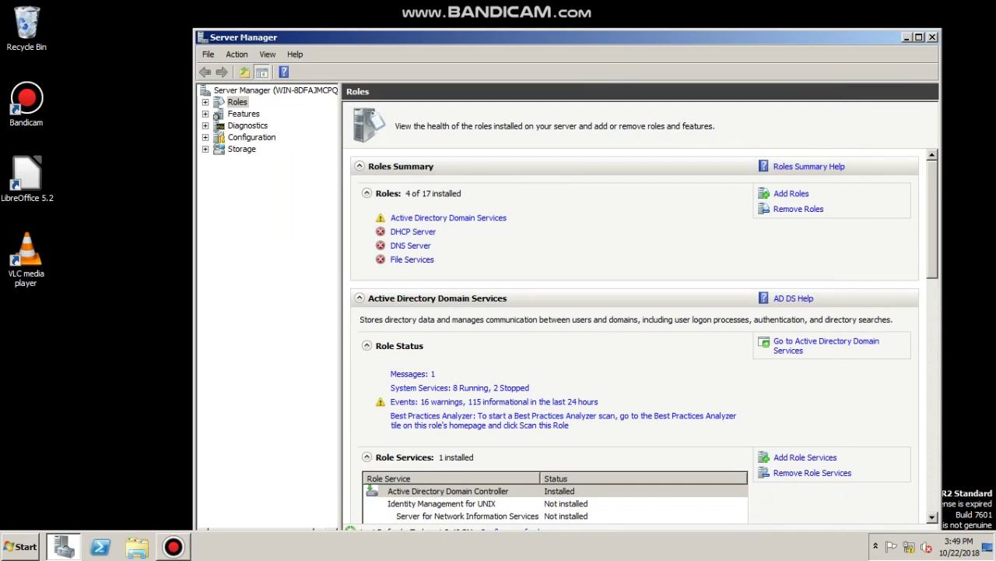
Create a new folder named ICTfolder on Local Disk (C:)
{"action": "key", "text": "super"}
{"action": "key", "text": "Up"}
{"action": "key", "text": "Up"}
{"action": "key", "text": "Up"}
{"action": "key", "text": "Return"}
{"action": "key", "text": "Down"}
{"action": "key", "text": "Up"}
{"action": "key", "text": "Return"}
{"action": "key", "text": "shift+F10"}
{"action": "key", "text": "Down"}
{"action": "key", "text": "Down"}
{"action": "key", "text": "Right"}
{"action": "key", "text": "Return"}
{"action": "type", "text": "ICTfolder"}
Commit the name ICTfolder and add Everyone in the folder's file-sharing setup
{"action": "key", "text": "Return"}
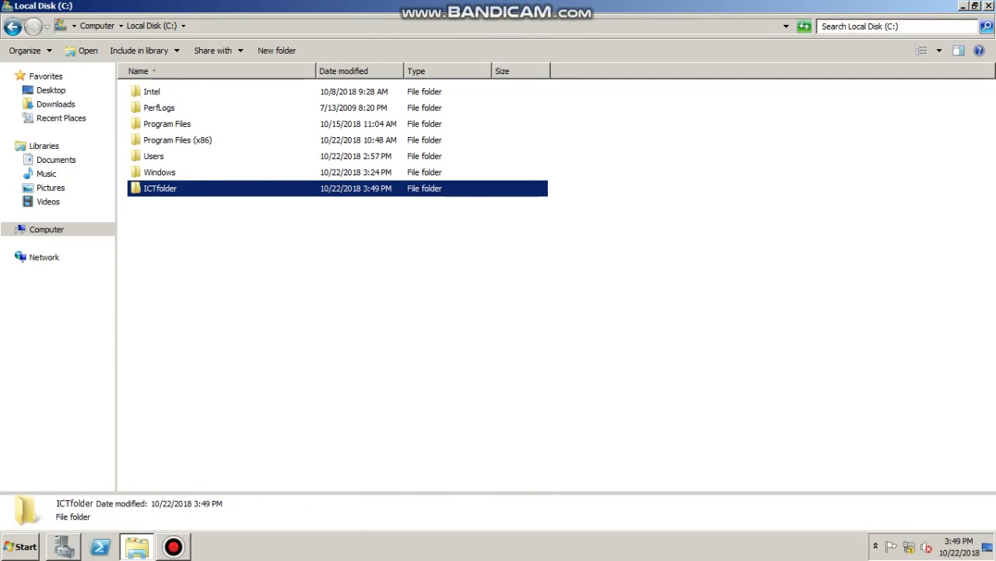
{"action": "key", "text": "shift+F10"}
{"action": "key", "text": "Down"}
{"action": "key", "text": "Down"}
{"action": "key", "text": "Down"}
{"action": "key", "text": "Down"}
{"action": "key", "text": "Down"}
{"action": "key", "text": "Down"}
{"action": "key", "text": "Down"}
{"action": "key", "text": "Down"}
{"action": "key", "text": "Down"}
{"action": "key", "text": "Down"}
{"action": "key", "text": "Down"}
{"action": "key", "text": "Down"}
{"action": "key", "text": "Down"}
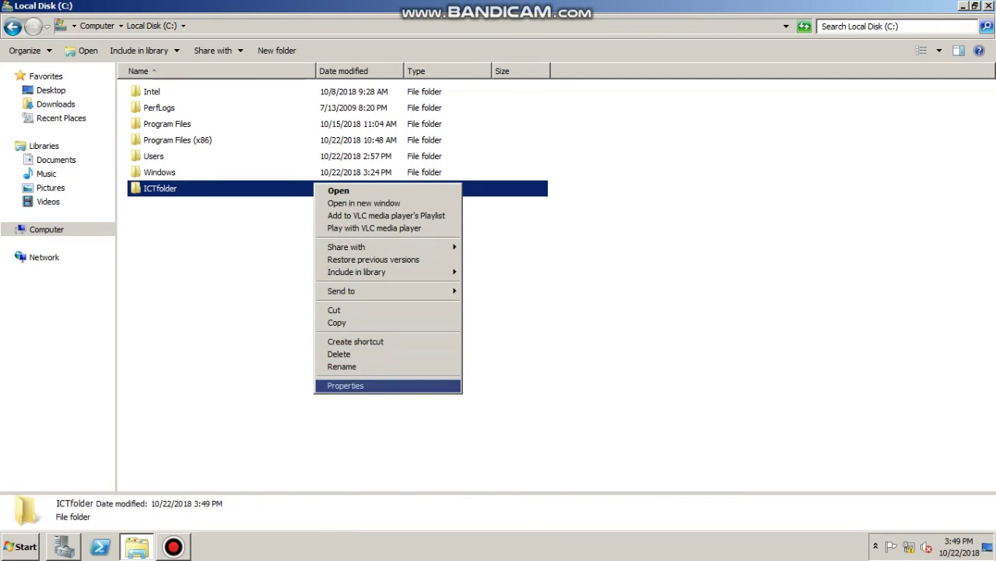
{"action": "key", "text": "Return"}
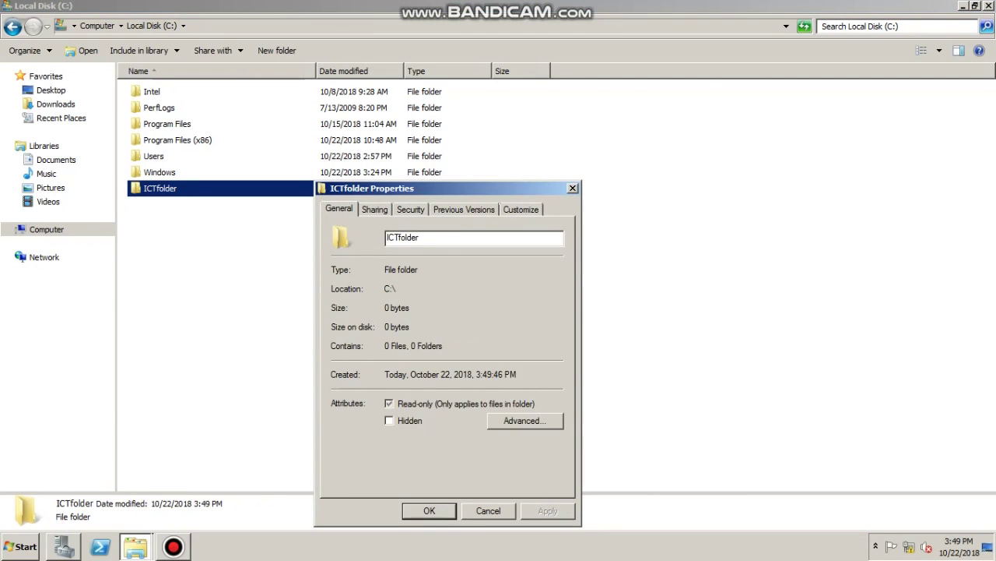
{"action": "key", "text": "ctrl+Tab"}
{"action": "key", "text": "alt+s"}
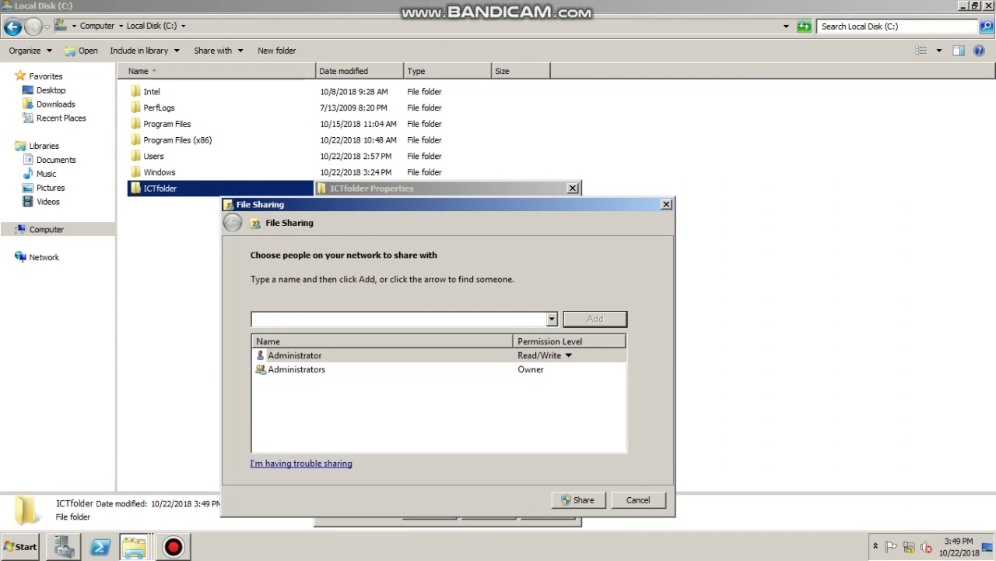
{"action": "key", "text": "alt+Down"}
{"action": "key", "text": "Down"}
{"action": "key", "text": "Return"}
{"action": "key", "text": "Tab"}
{"action": "key", "text": "Return"}
Give Everyone Read/Write access, finish sharing, and review the Advanced Sharing permissions
{"action": "key", "text": "alt+Down"}
{"action": "key", "text": "Down"}
{"action": "key", "text": "Return"}
{"action": "key", "text": "Return"}
{"action": "key", "text": "Return"}
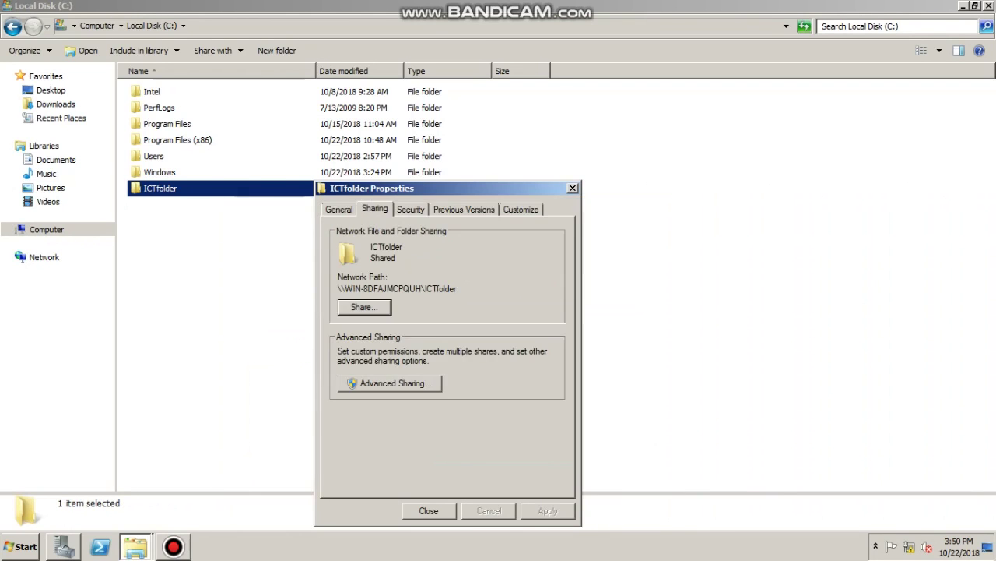
{"action": "key", "text": "alt+d"}
{"action": "key", "text": "alt+p"}
{"action": "key", "text": "Return"}
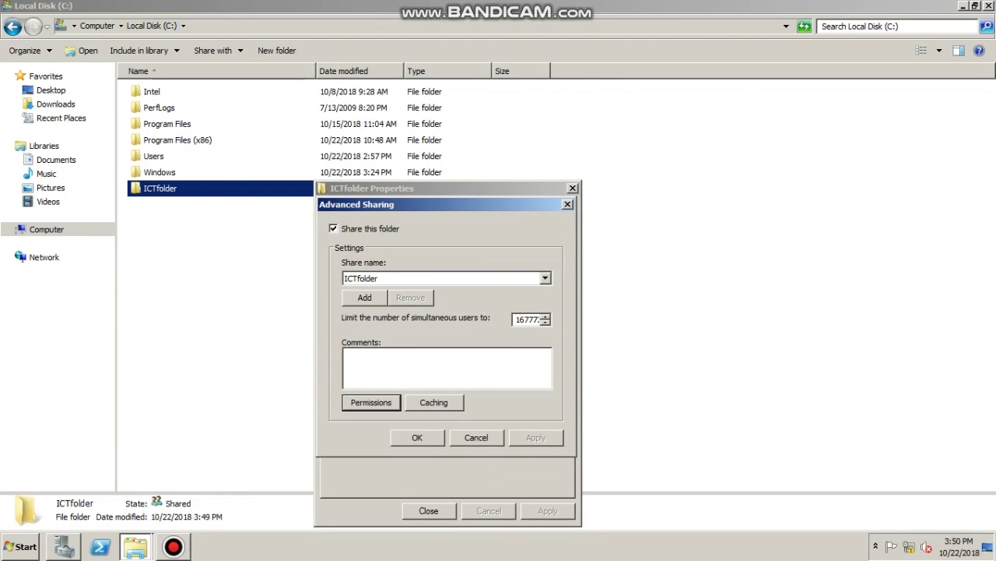
{"action": "key", "text": "Escape"}
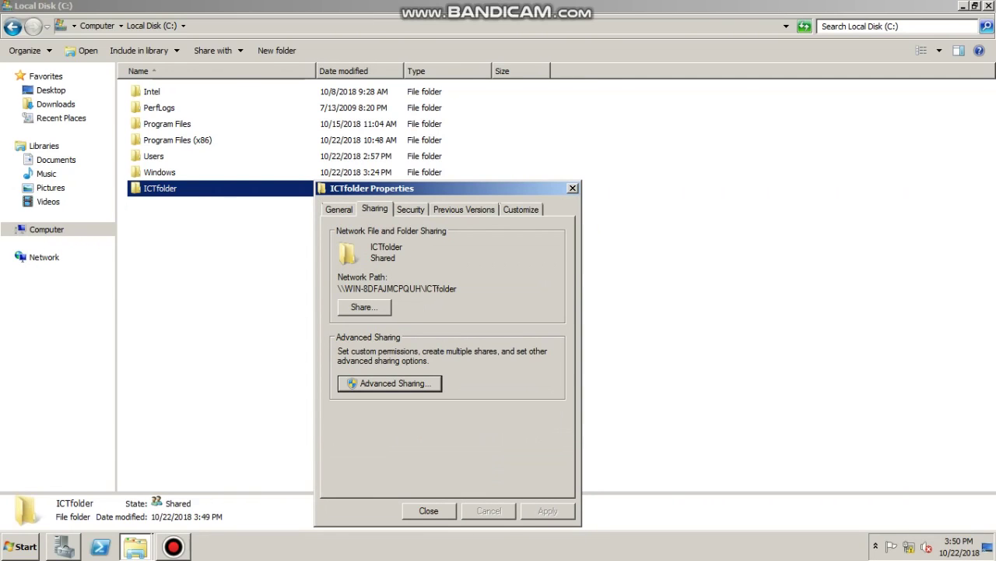
{"action": "key", "text": "shift+Tab"}
{"action": "key", "text": "shift+Tab"}
{"action": "key", "text": "ctrl+c"}
{"action": "key", "text": "Escape"}
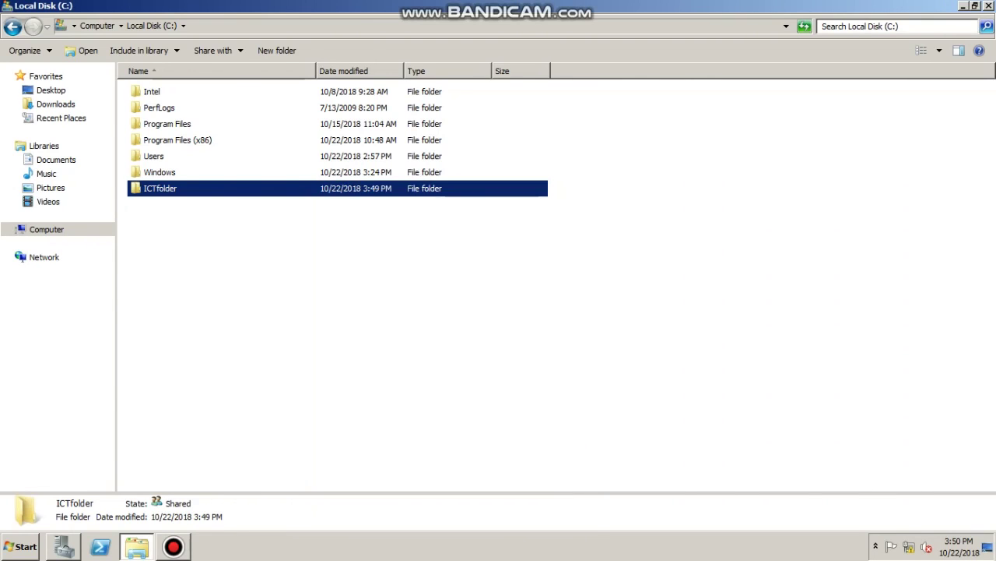
{"action": "key", "text": "super"}
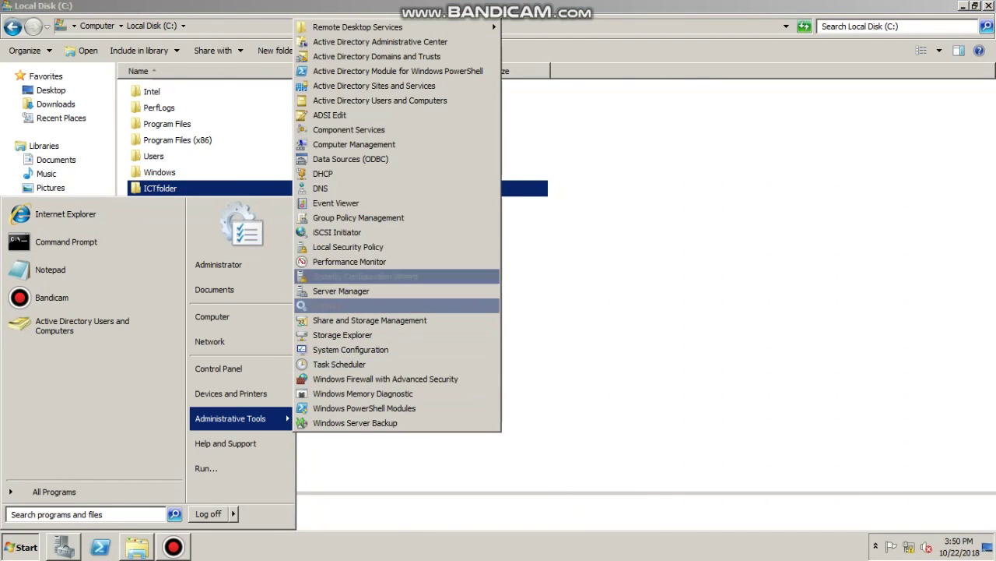
Set user 1's profile path to the ICTfolder share and home folder to ICTfolder\user1
{"action": "key", "text": "Return"}
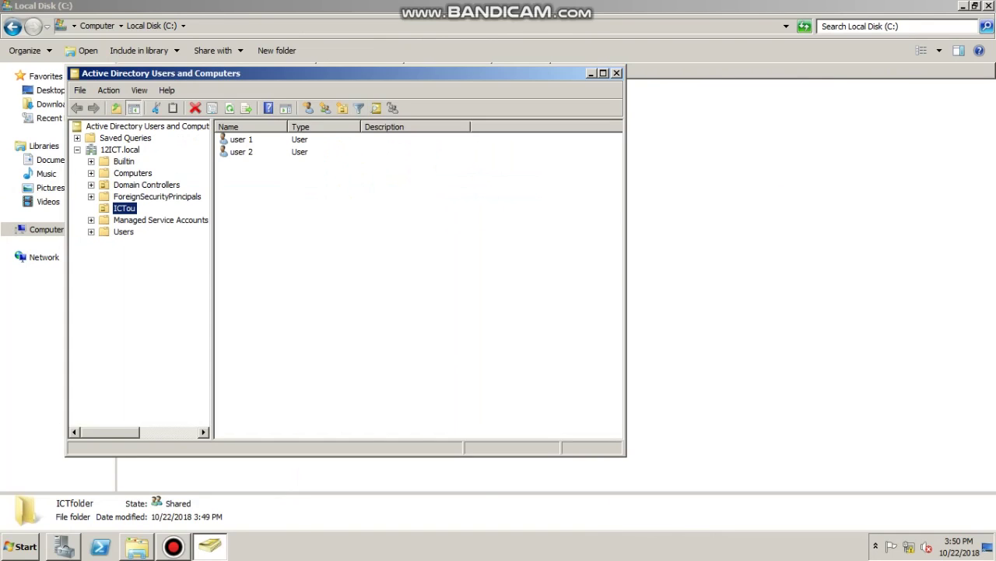
{"action": "left_click", "coordinate": [241, 139]}
{"action": "right_click", "coordinate": [309, 140]}
{"action": "key", "text": "Return"}
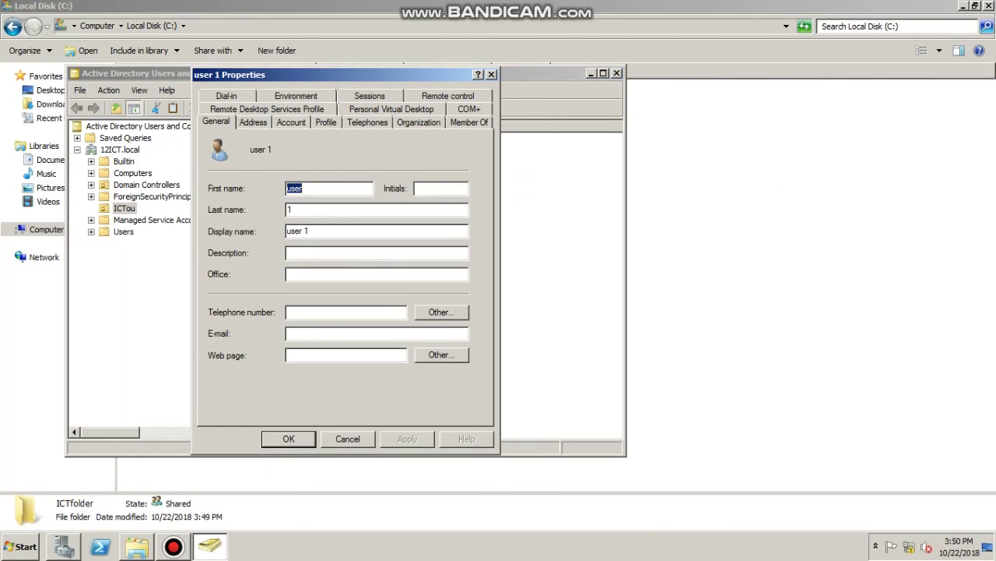
{"action": "left_click", "coordinate": [325, 122]}
{"action": "left_click", "coordinate": [369, 160]}
{"action": "key", "text": "ctrl+v"}
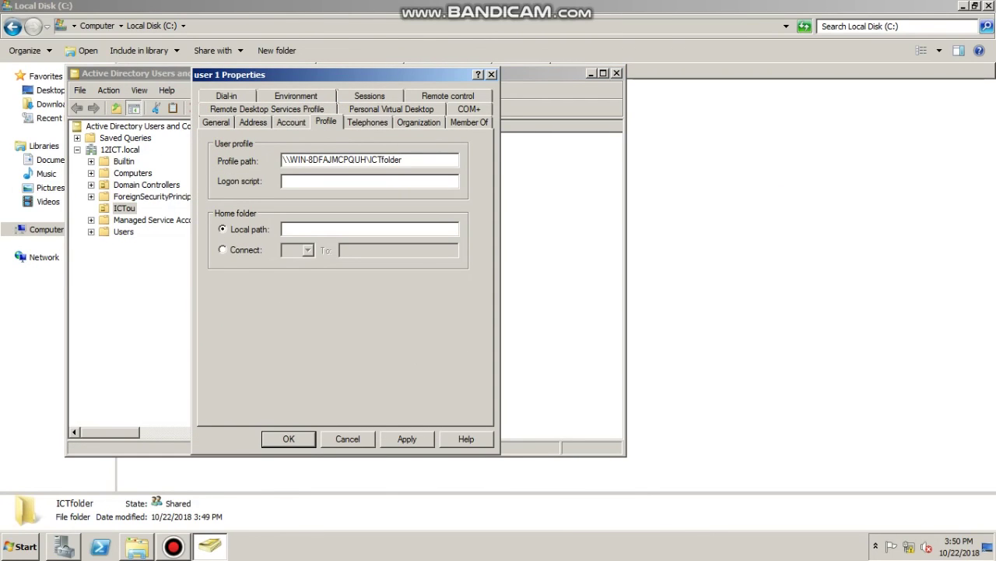
{"action": "left_click", "coordinate": [222, 250]}
{"action": "left_click", "coordinate": [399, 249]}
{"action": "key", "text": "ctrl+v"}
{"action": "type", "text": "\\user1"}
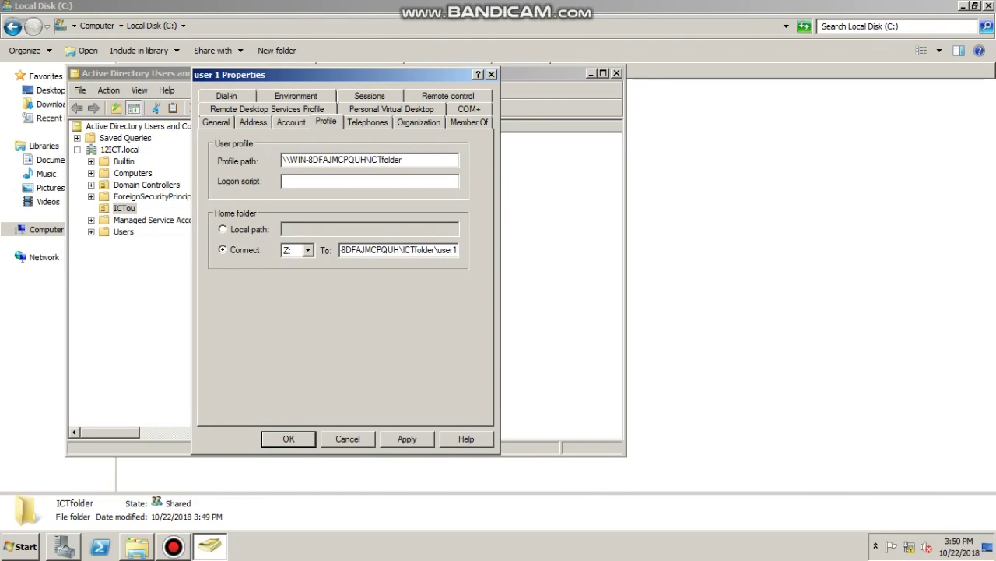
{"action": "key", "text": "Return"}
Set user 2's profile path to ICTfolder and map home folder Y: to ICTfolder\user2
{"action": "right_click", "coordinate": [267, 151]}
{"action": "left_click", "coordinate": [296, 315]}
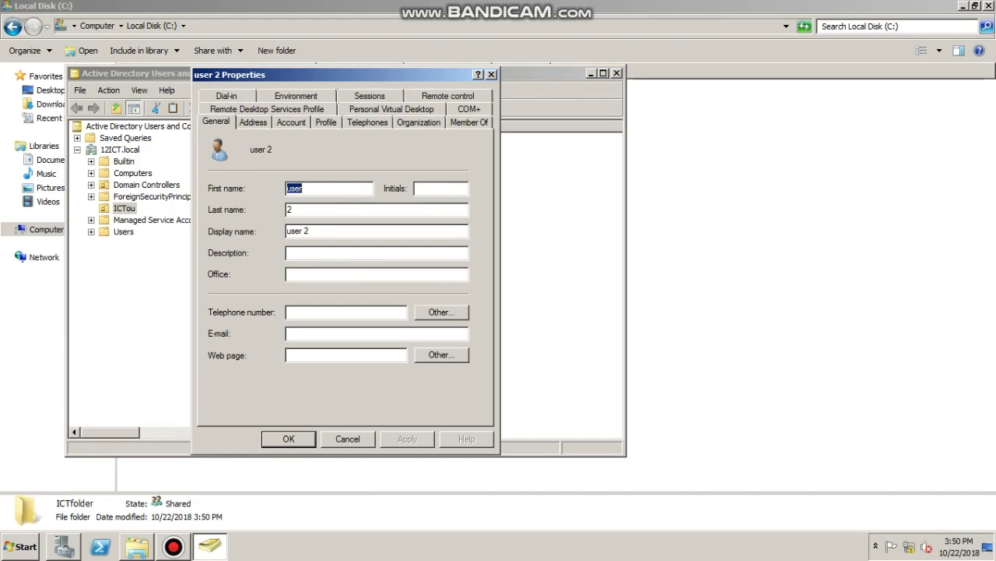
{"action": "left_click", "coordinate": [326, 122]}
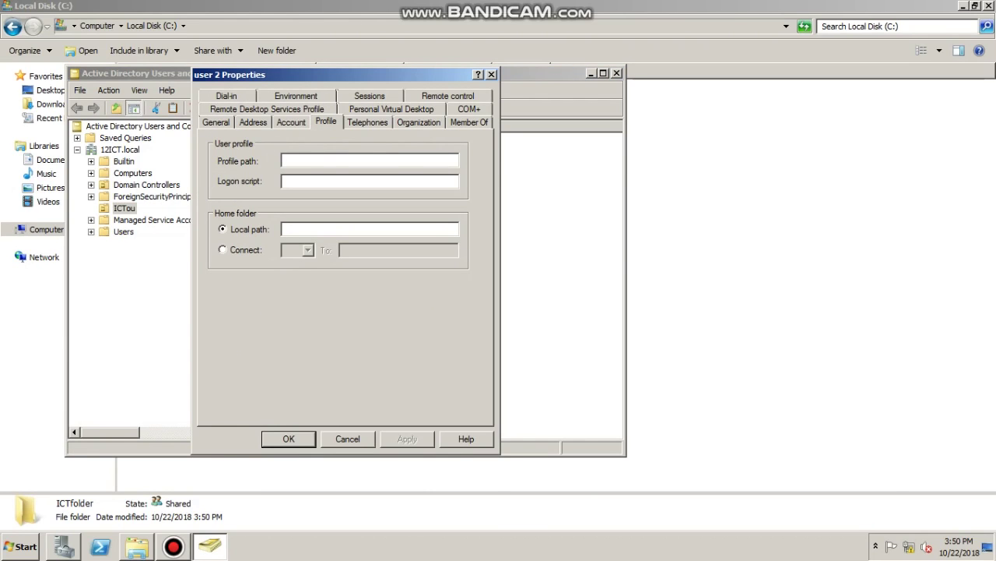
{"action": "left_click", "coordinate": [370, 159]}
{"action": "key", "text": "ctrl+v"}
{"action": "left_click", "coordinate": [223, 249]}
{"action": "left_click", "coordinate": [399, 249]}
{"action": "key", "text": "ctrl+v"}
{"action": "type", "text": "\\user2"}
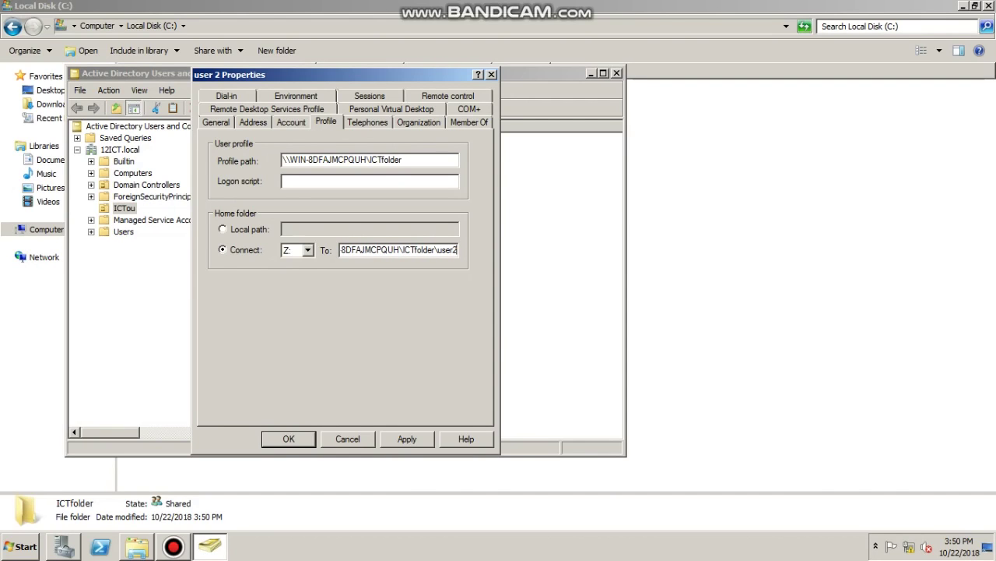
{"action": "left_click", "coordinate": [308, 249]}
{"action": "left_click", "coordinate": [288, 463]}
{"action": "key", "text": "Return"}
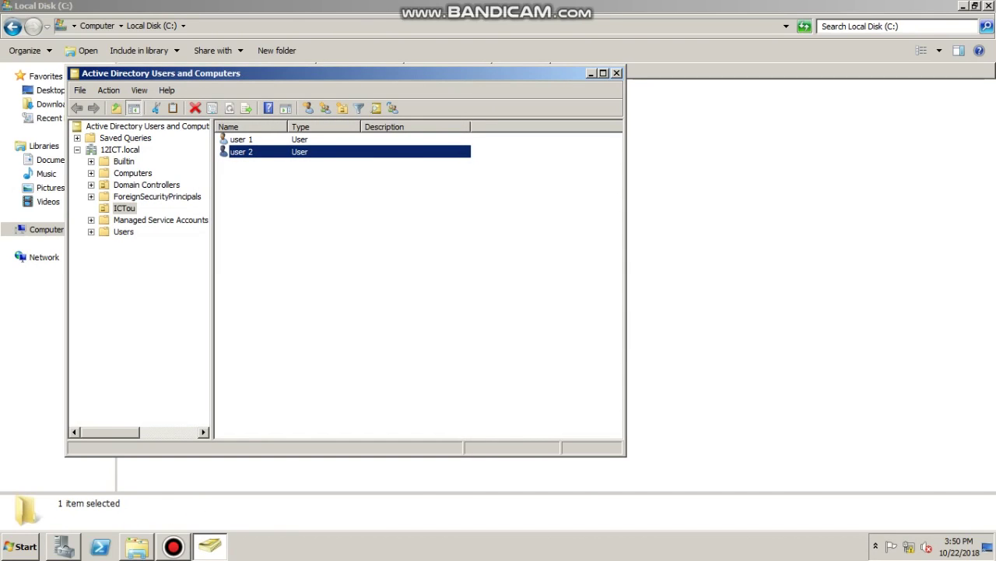
{"action": "key", "text": "alt+F4"}
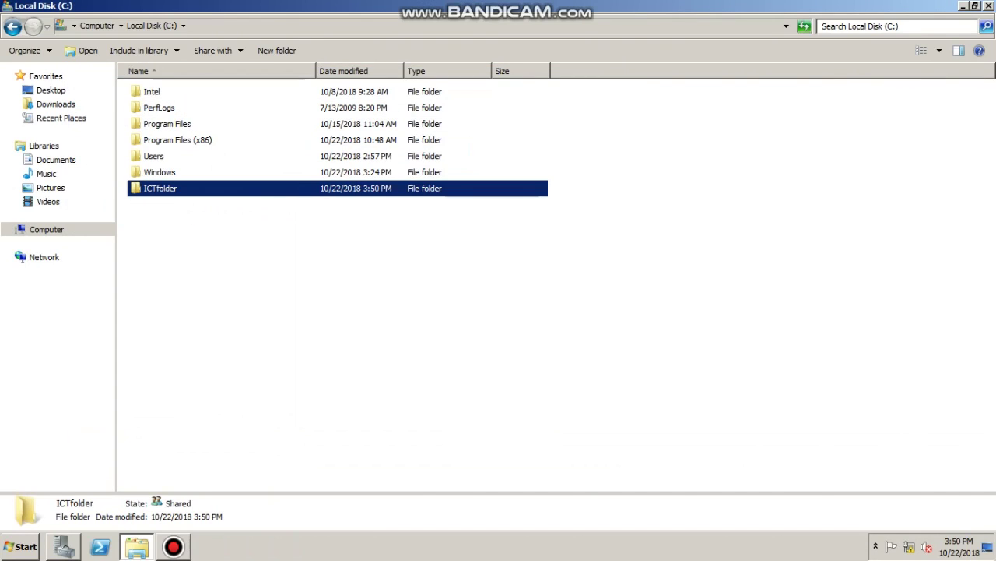
Close the open windows and launch Group Policy Management from the Start menu
{"action": "key", "text": "alt+F4"}
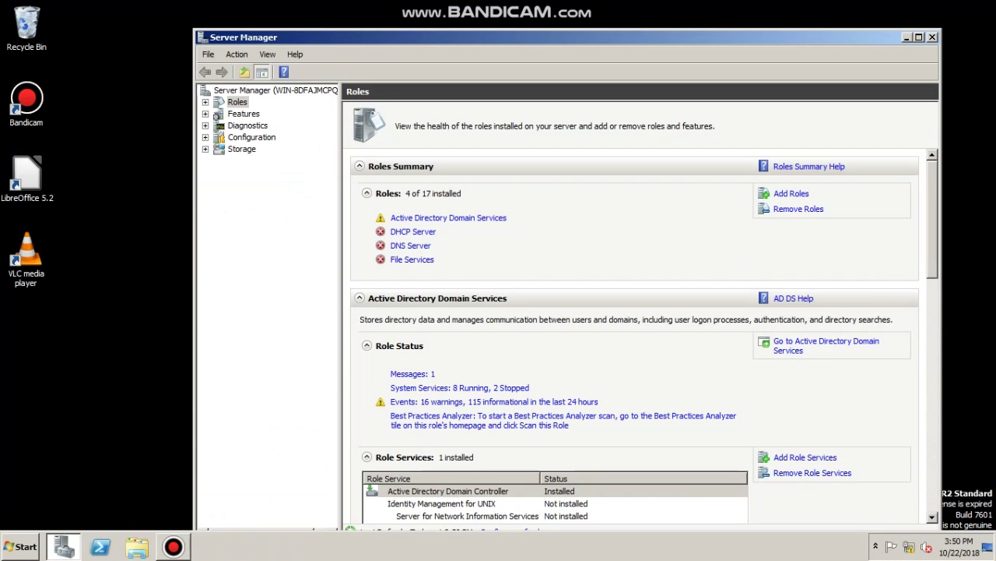
{"action": "key", "text": "super+Up"}
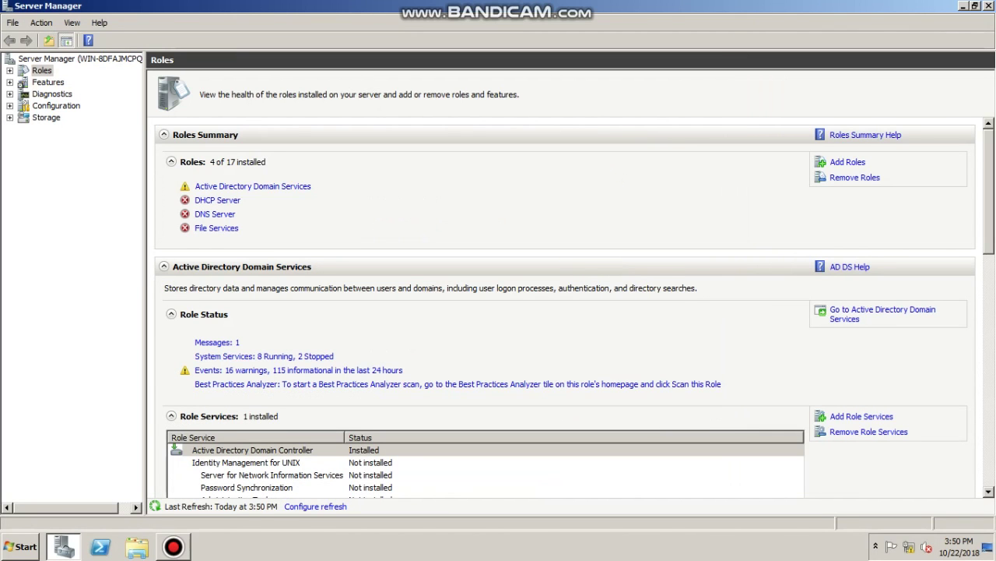
{"action": "key", "text": "alt+F4"}
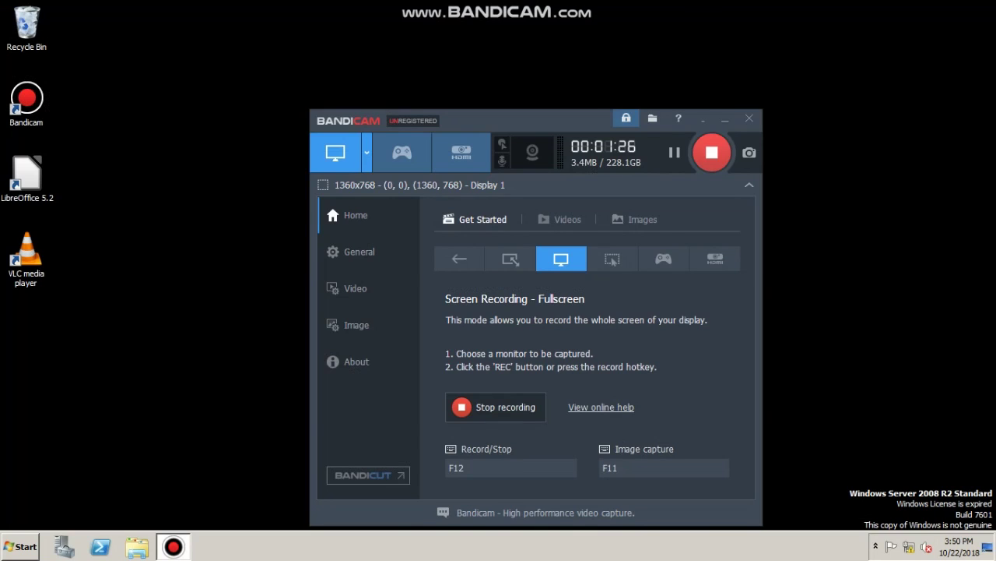
{"action": "key", "text": "super+Down"}
{"action": "key", "text": "super"}
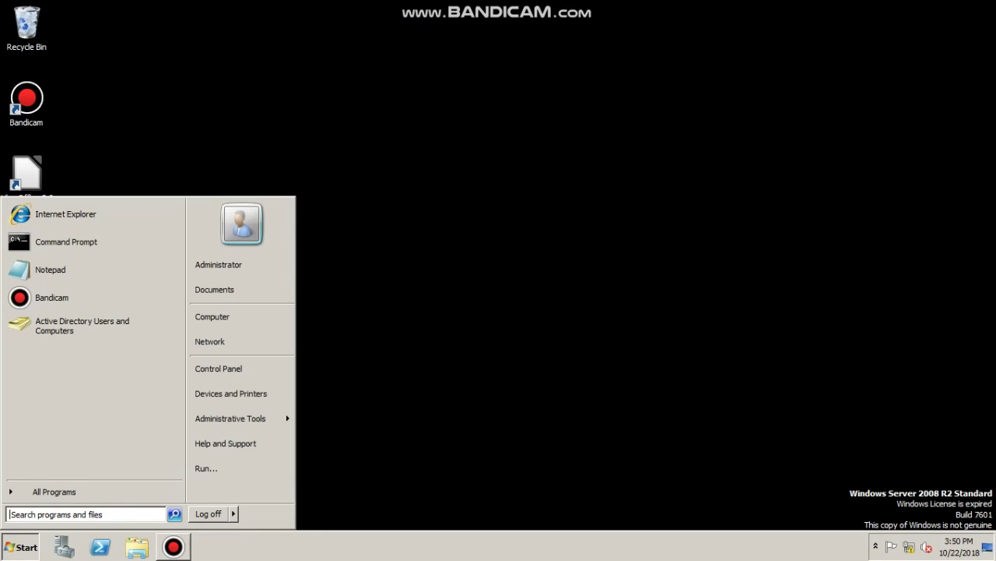
{"action": "mouse_move", "coordinate": [233, 418]}
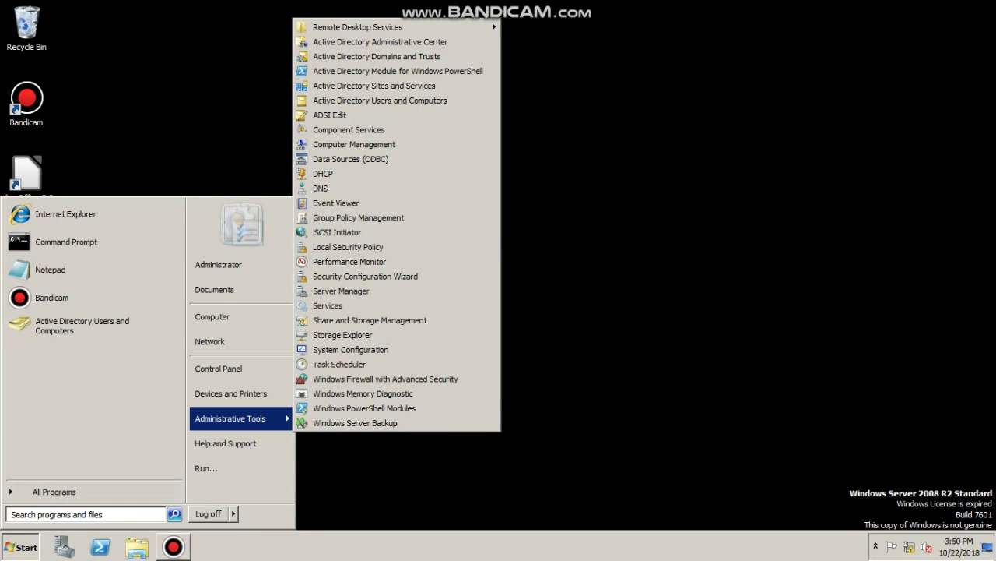
{"action": "key", "text": "Return"}
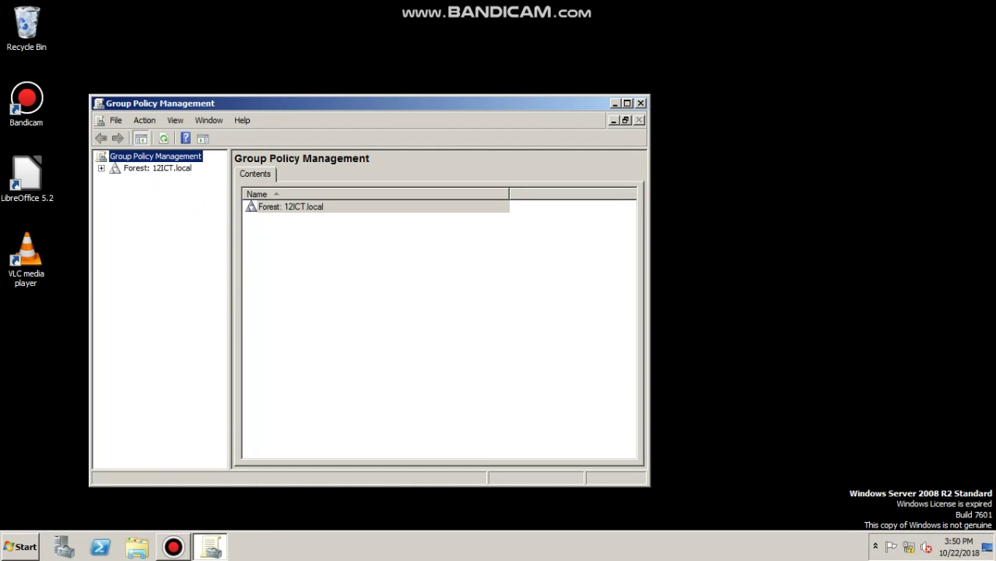
{"action": "key", "text": "alt+F4"}
{"action": "key", "text": "super"}
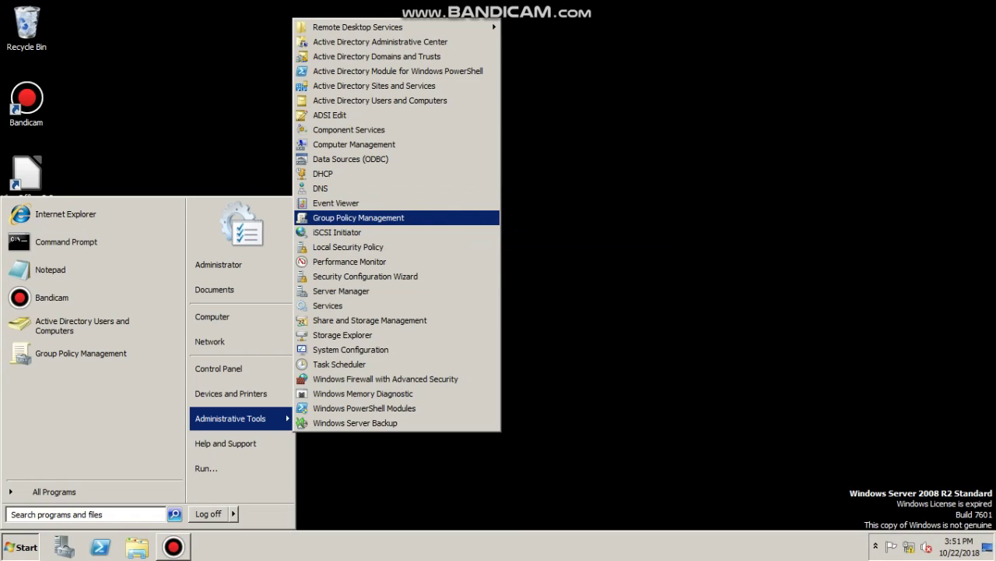
{"action": "key", "text": "Return"}
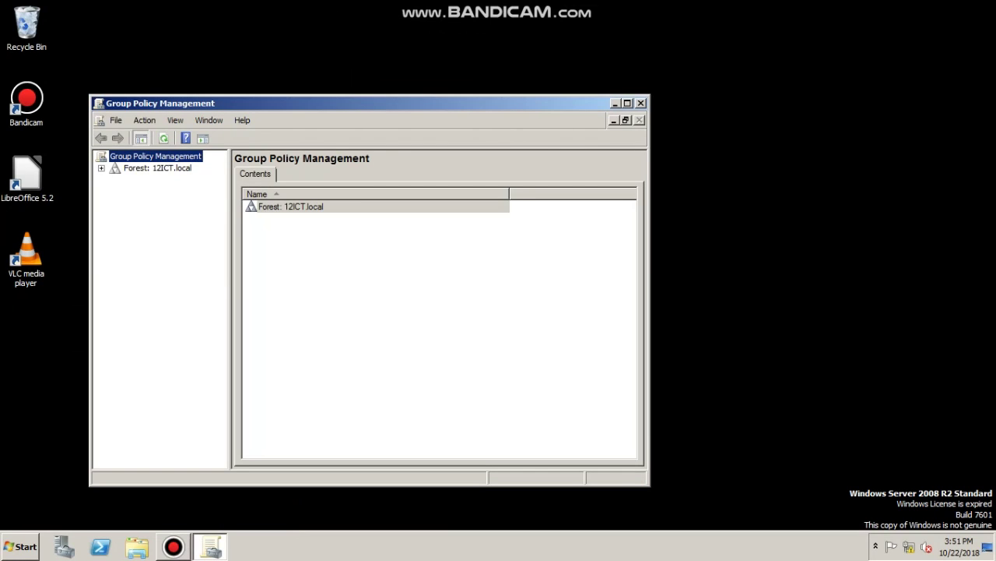
Expand Forest > Domains and begin creating a GPO linked to 12ICT.local
{"action": "key", "text": "Down"}
{"action": "key", "text": "Right"}
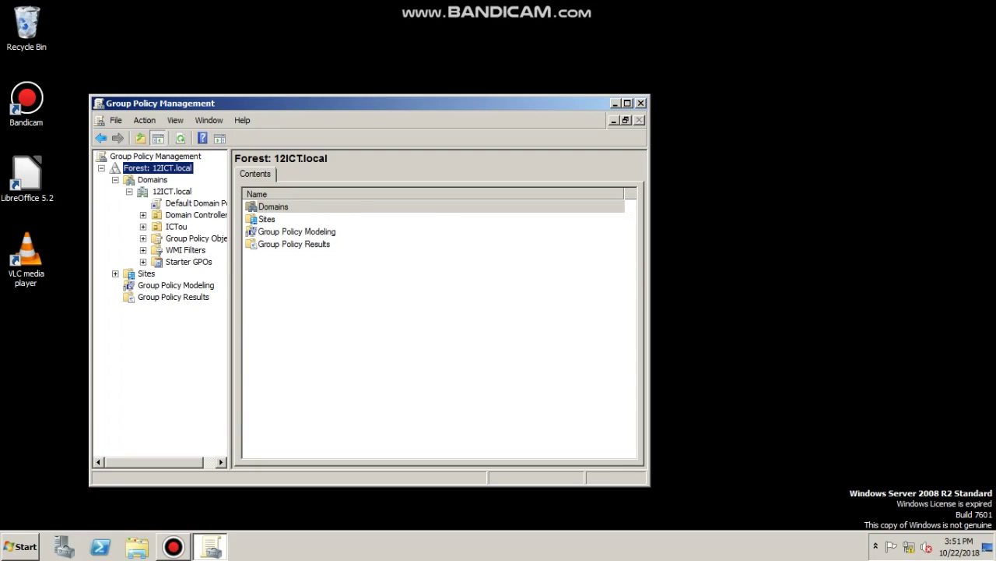
{"action": "left_click", "coordinate": [175, 226]}
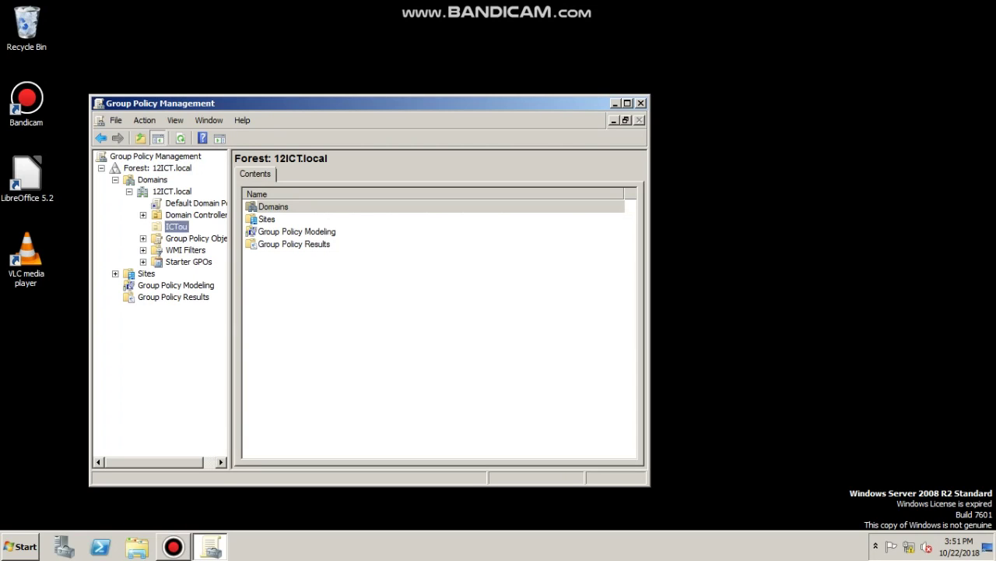
{"action": "key", "text": "Up"}
{"action": "key", "text": "Up"}
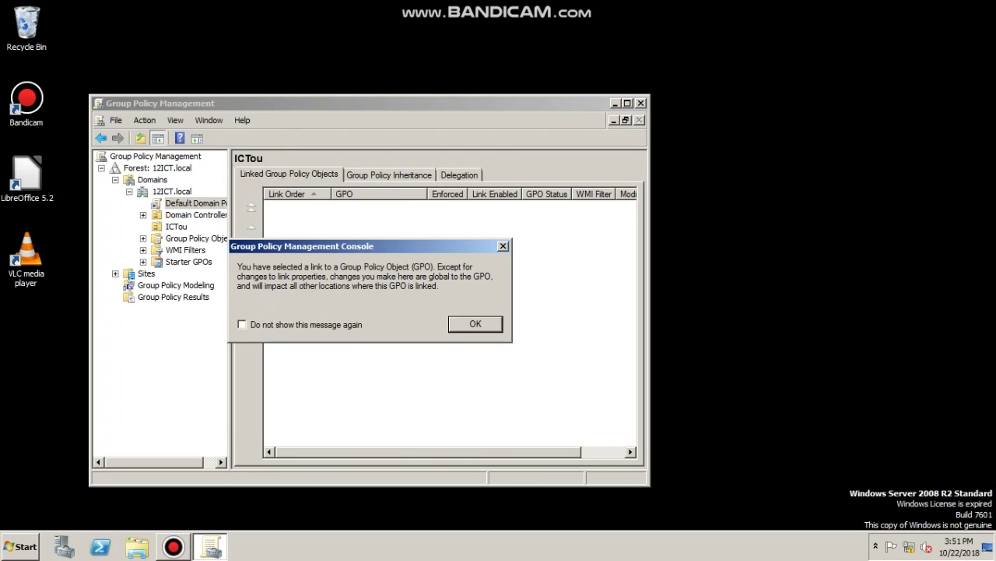
{"action": "key", "text": "Return"}
{"action": "key", "text": "Up"}
{"action": "key", "text": "shift+F10"}
{"action": "key", "text": "Down"}
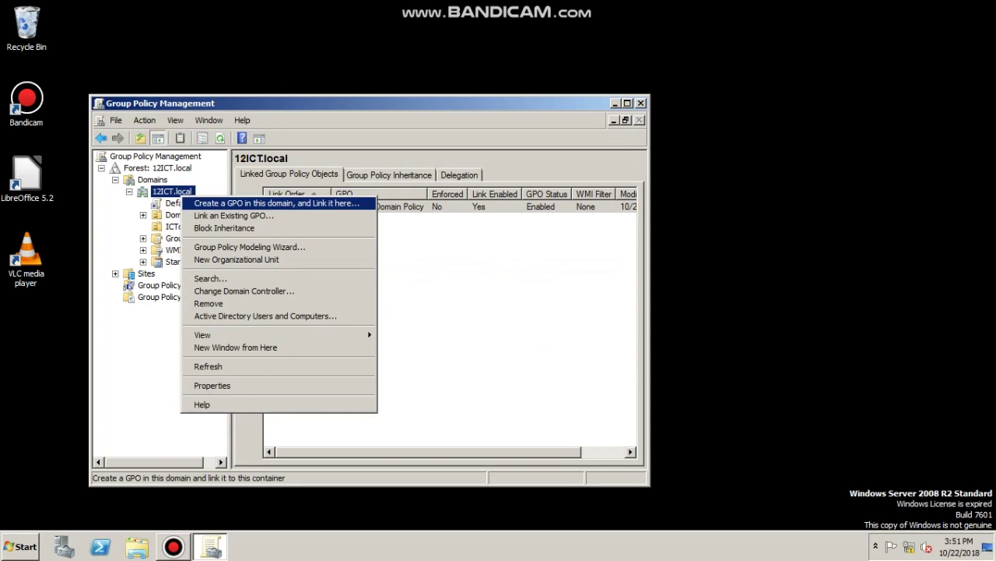
{"action": "key", "text": "Return"}
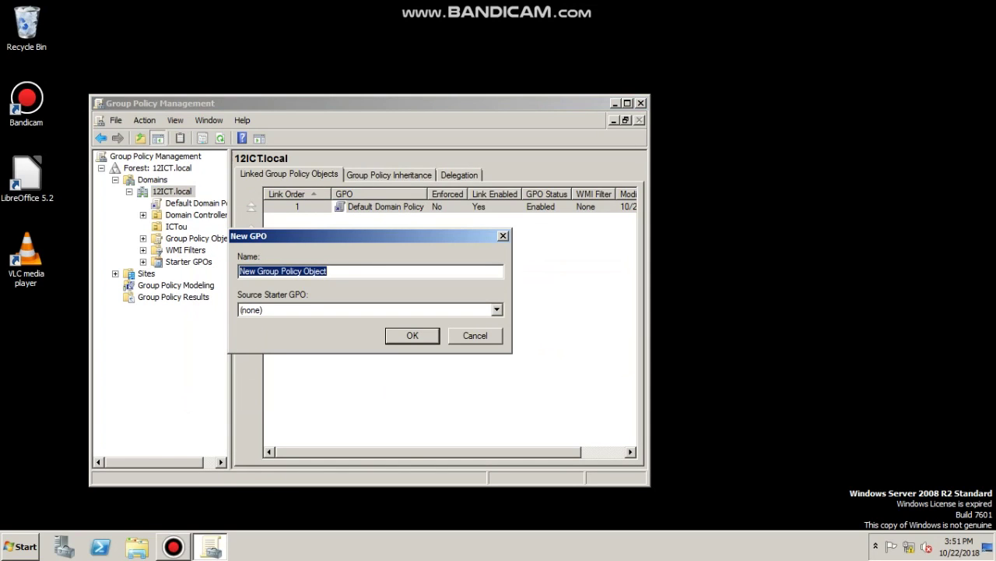
Name the new linked GPO ICTGPO and confirm its creation
{"action": "type", "text": "ICTGPO"}
{"action": "key", "text": "Return"}
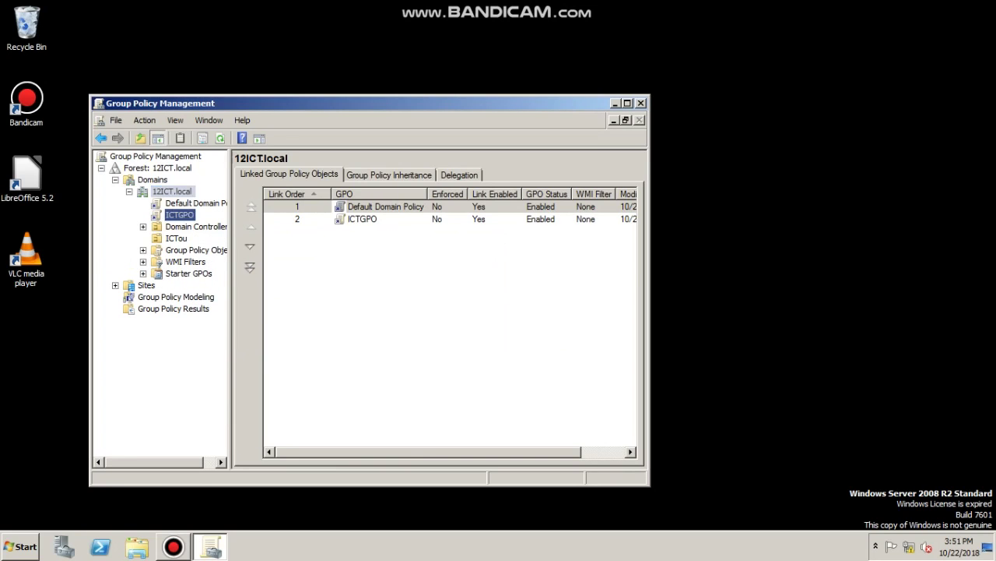
{"action": "left_click", "coordinate": [179, 214]}
{"action": "key", "text": "Return"}
Edit ICTGPO and expand User Configuration > Policies > Windows Settings to Folder Redirection
{"action": "right_click", "coordinate": [190, 216]}
{"action": "left_click", "coordinate": [212, 220]}
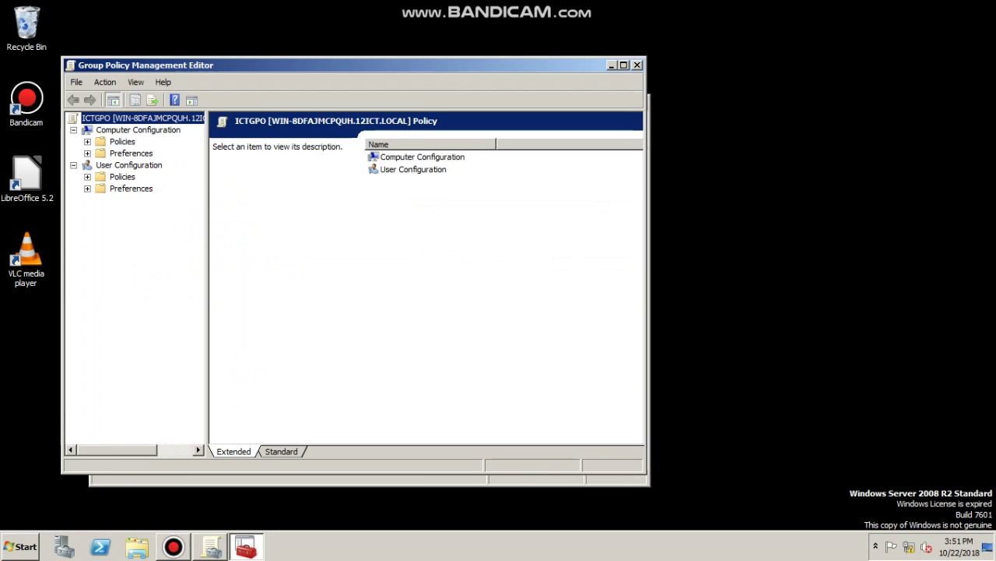
{"action": "left_click", "coordinate": [122, 177]}
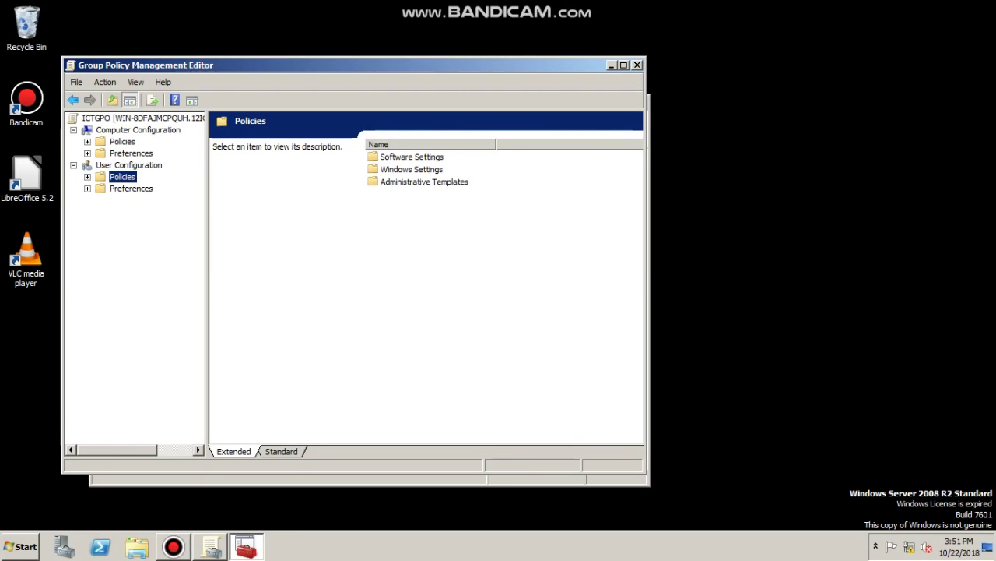
{"action": "left_click", "coordinate": [87, 142]}
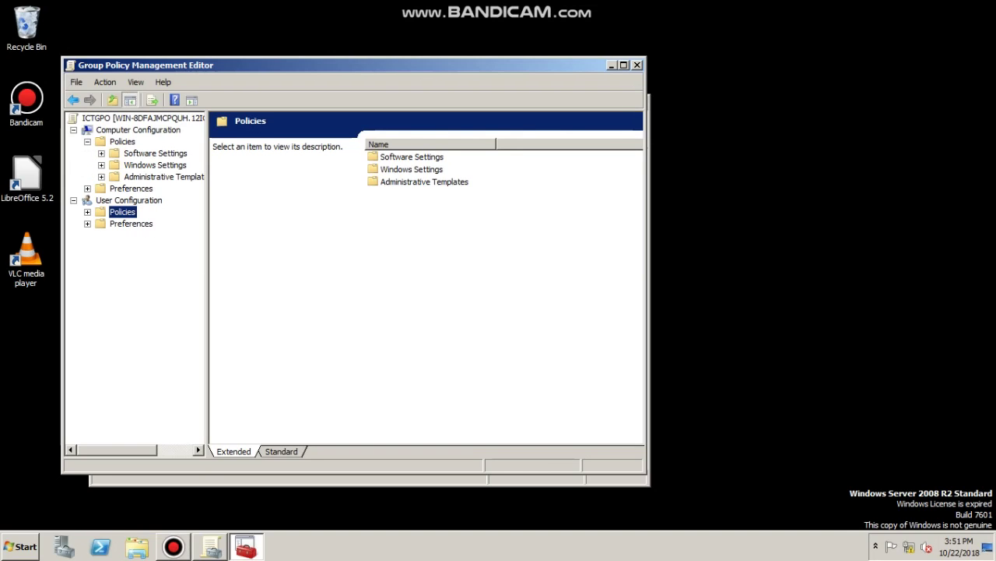
{"action": "left_click", "coordinate": [101, 165]}
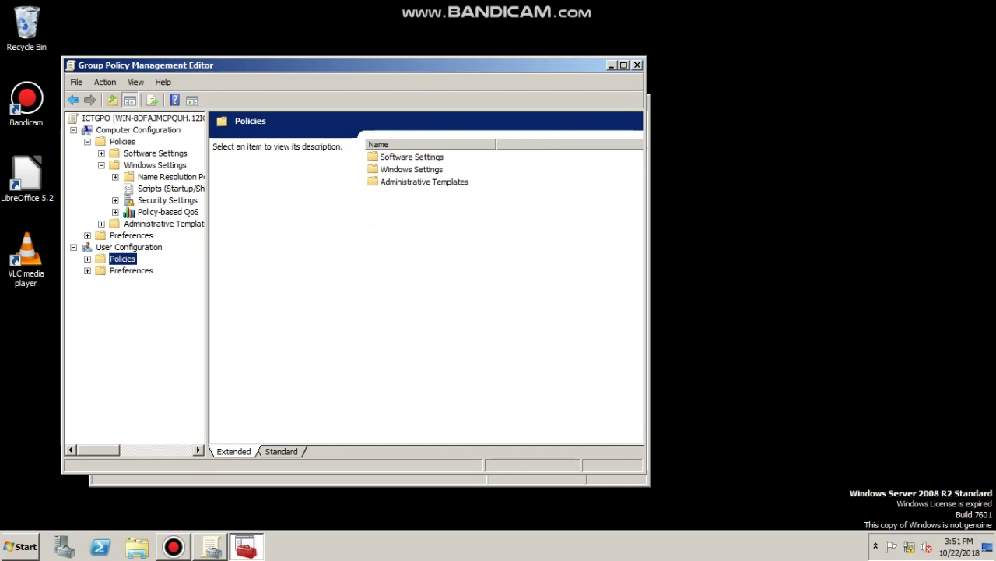
{"action": "key", "text": "Right"}
{"action": "left_click", "coordinate": [101, 282]}
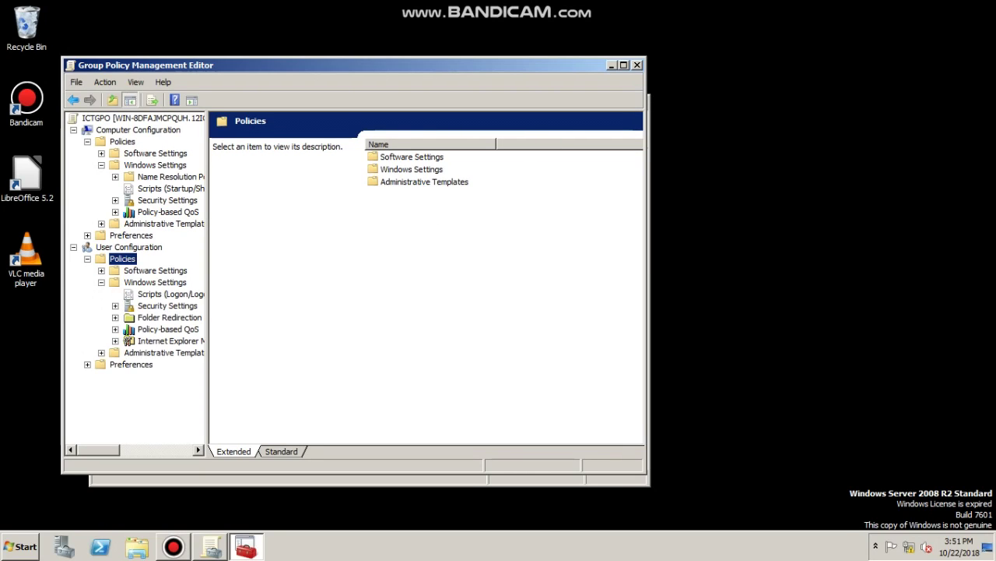
{"action": "left_click", "coordinate": [169, 317]}
Set Desktop redirection to Basic with \\WIN-8DFAJMCPQUH\ICTfolder as root path and apply
{"action": "left_click", "coordinate": [233, 143]}
{"action": "right_click", "coordinate": [224, 143]}
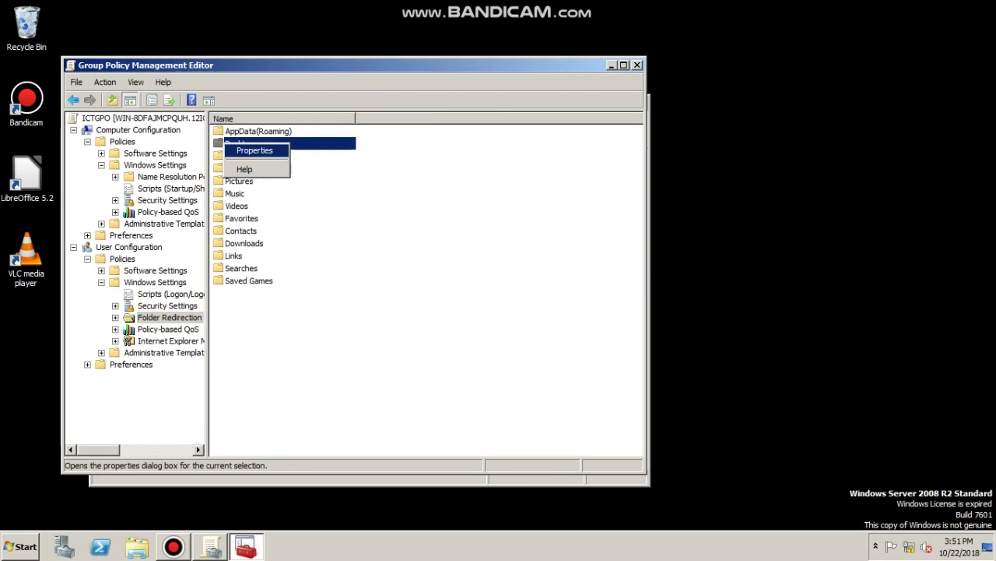
{"action": "left_click", "coordinate": [255, 151]}
{"action": "key", "text": "alt+Down"}
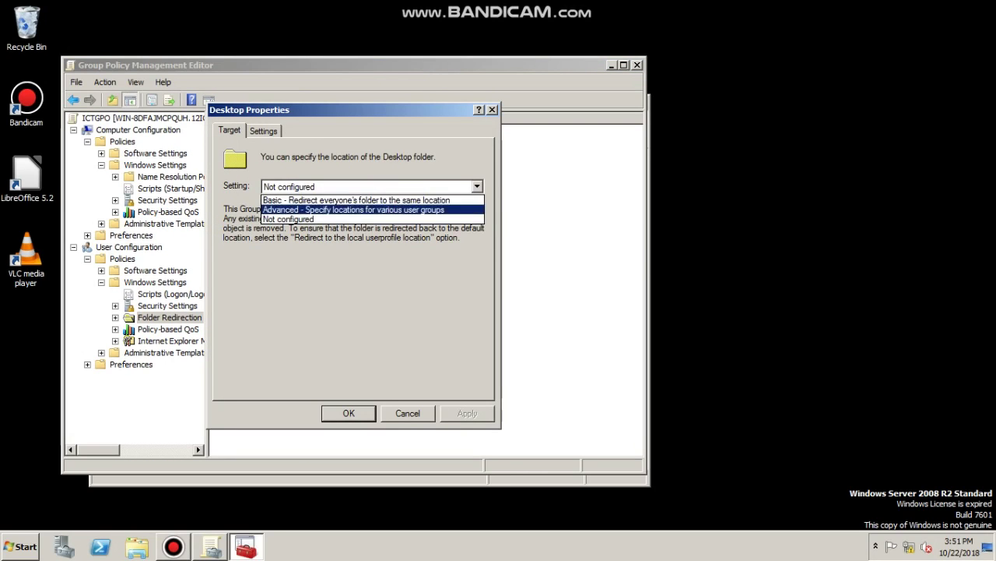
{"action": "key", "text": "Up"}
{"action": "key", "text": "Up"}
{"action": "key", "text": "Return"}
{"action": "left_click", "coordinate": [233, 311]}
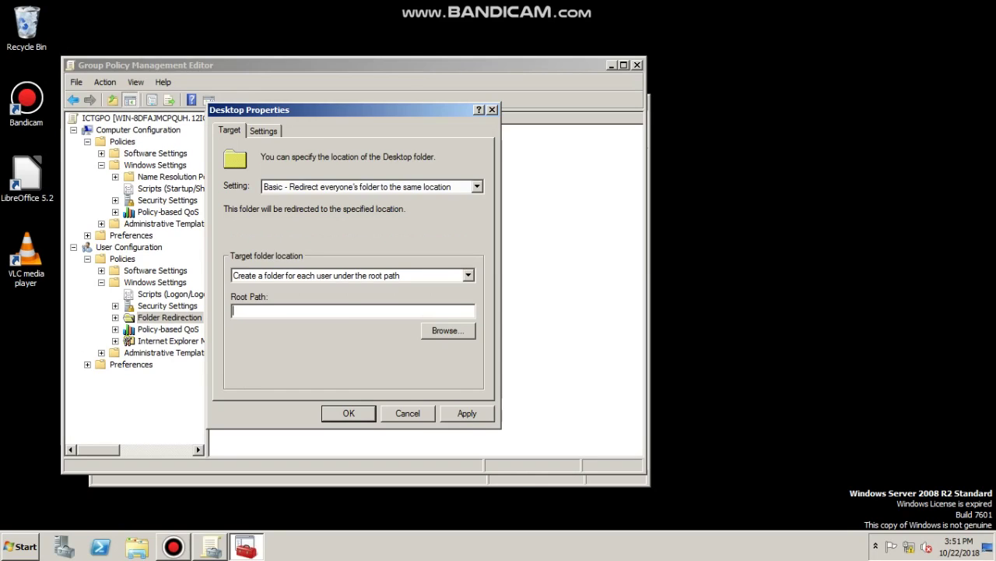
{"action": "type", "text": "\\\\WIN-8DFAJMCPQUH\\ICTfolder"}
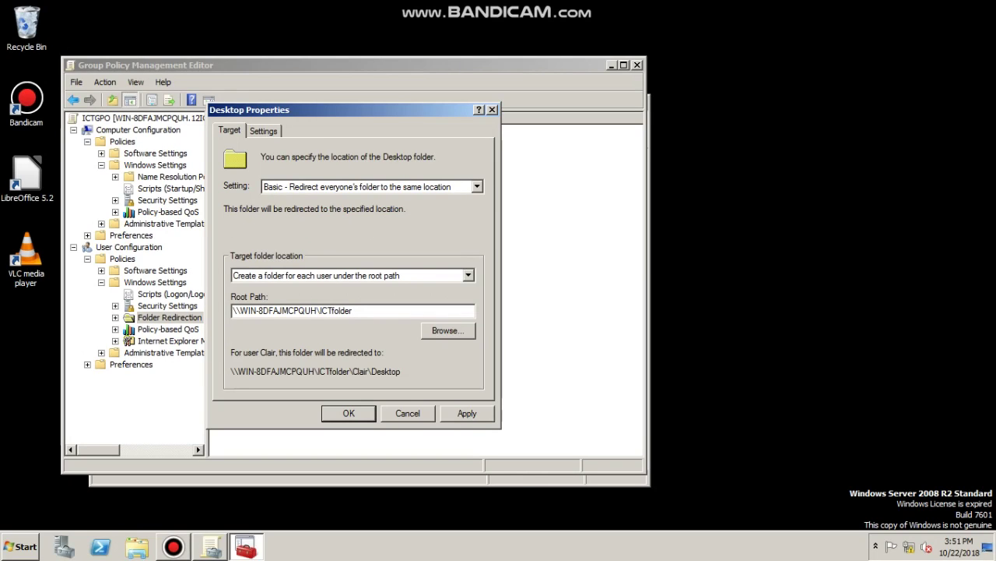
{"action": "key", "text": "Tab"}
{"action": "key", "text": "Tab"}
{"action": "key", "text": "Tab"}
{"action": "key", "text": "Tab"}
{"action": "key", "text": "Return"}
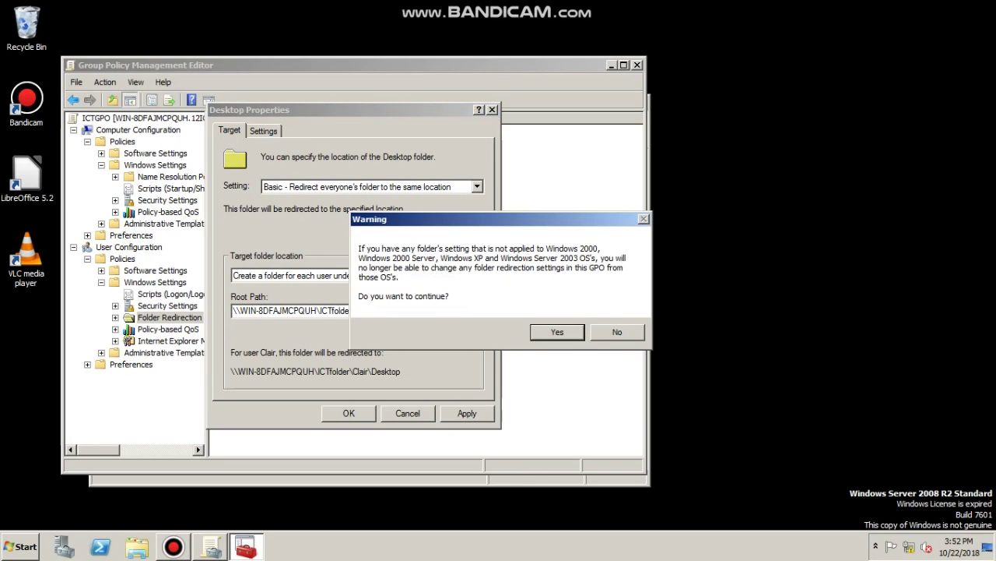
{"action": "key", "text": "Return"}
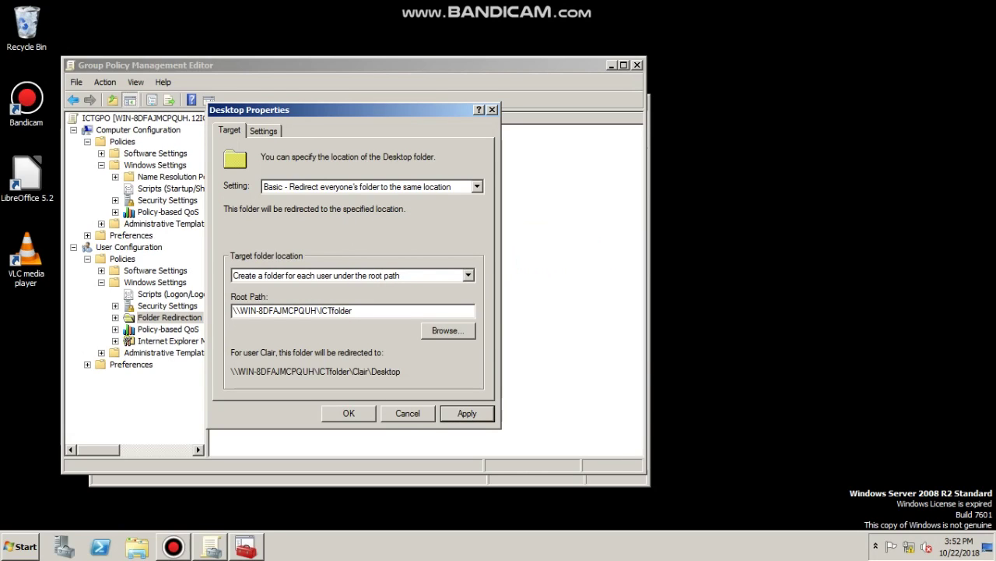
Clear Desktop's exclusive-rights option on the Settings tab, apply, accept the warning, and close
{"action": "key", "text": "ctrl+Tab"}
{"action": "key", "text": "Tab"}
{"action": "key", "text": "space"}
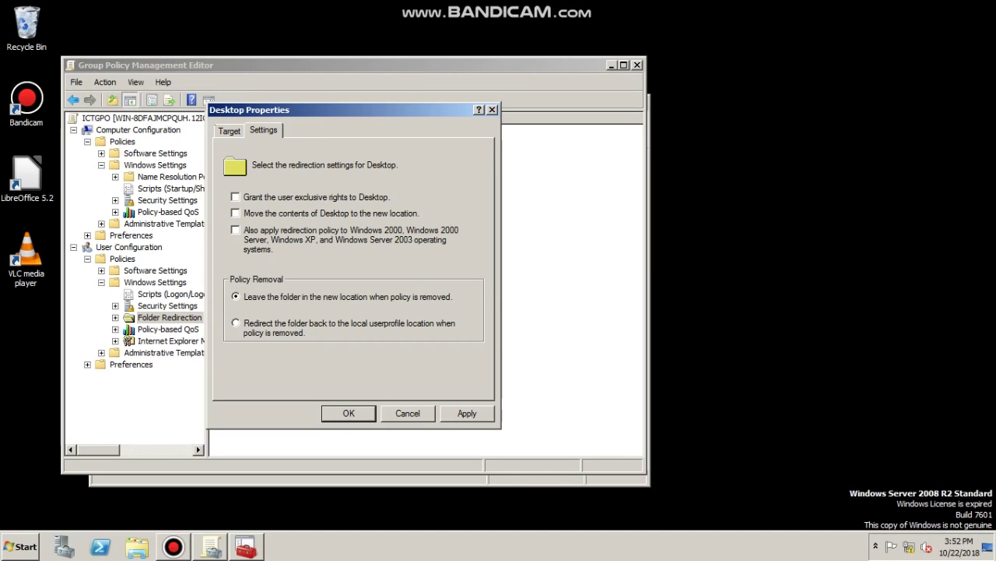
{"action": "key", "text": "Return"}
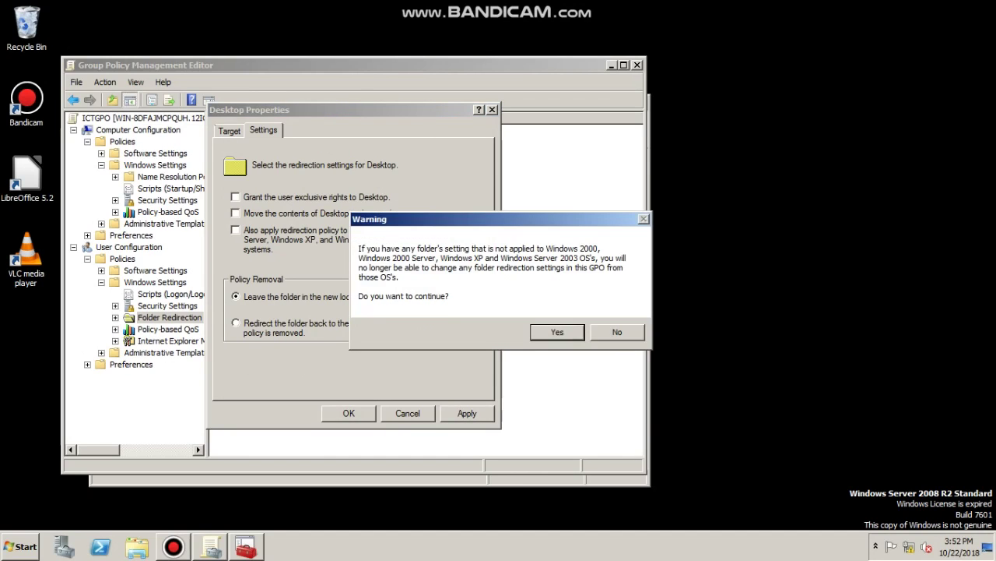
{"action": "key", "text": "Return"}
{"action": "key", "text": "ctrl+shift+Tab"}
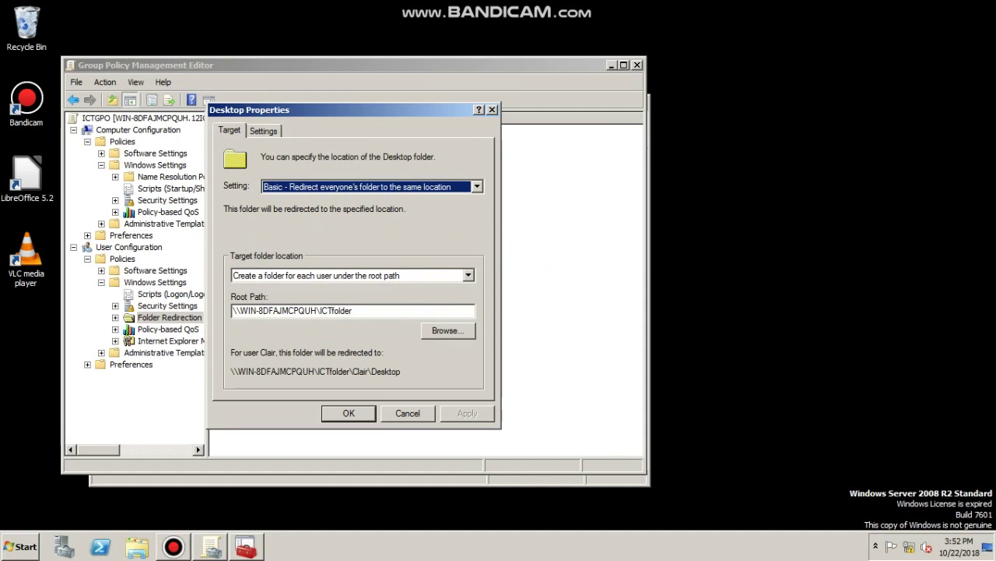
{"action": "key", "text": "Return"}
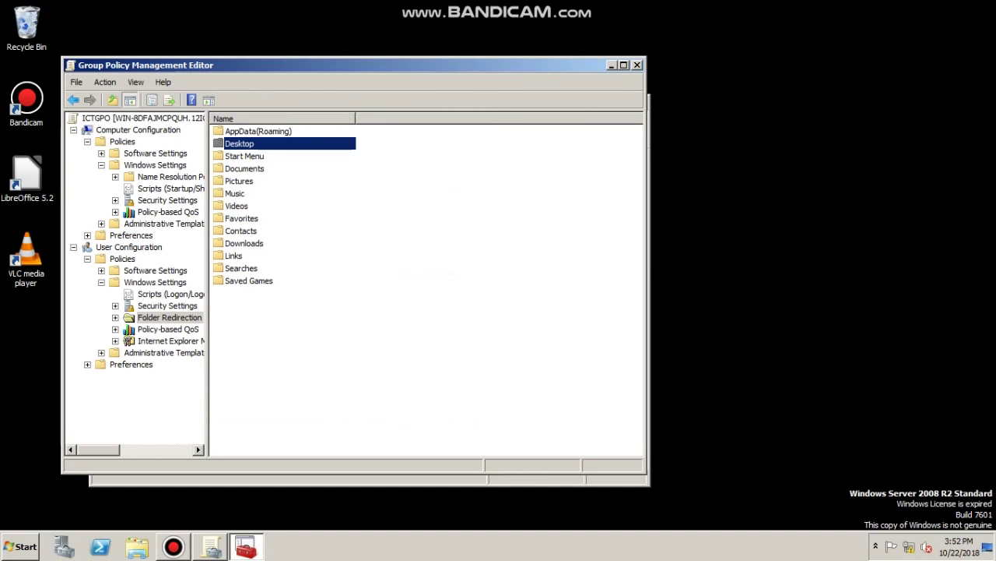
Set Documents redirection to Basic with the ICTfolder share pasted as root path
{"action": "key", "text": "Down"}
{"action": "key", "text": "shift+F10"}
{"action": "key", "text": "Down"}
{"action": "key", "text": "Return"}
{"action": "key", "text": "alt+Down"}
{"action": "key", "text": "Return"}
{"action": "key", "text": "Tab"}
{"action": "key", "text": "Tab"}
{"action": "key", "text": "ctrl+v"}
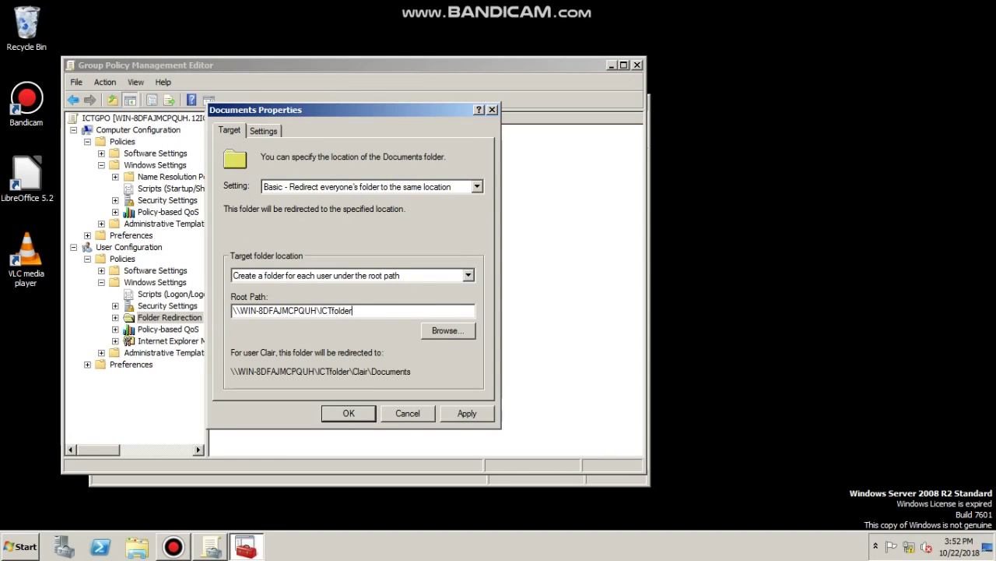
Clear exclusive rights and content moving for Documents, apply, accept the warning, and exit the editor
{"action": "key", "text": "ctrl+Tab"}
{"action": "key", "text": "Tab"}
{"action": "key", "text": "space"}
{"action": "key", "text": "Tab"}
{"action": "key", "text": "space"}
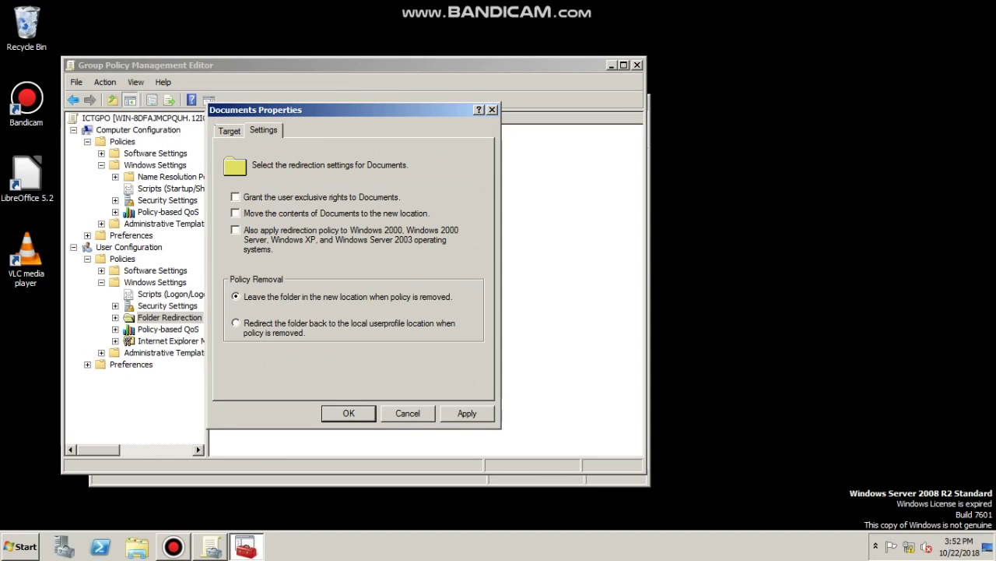
{"action": "key", "text": "alt+a"}
{"action": "key", "text": "Return"}
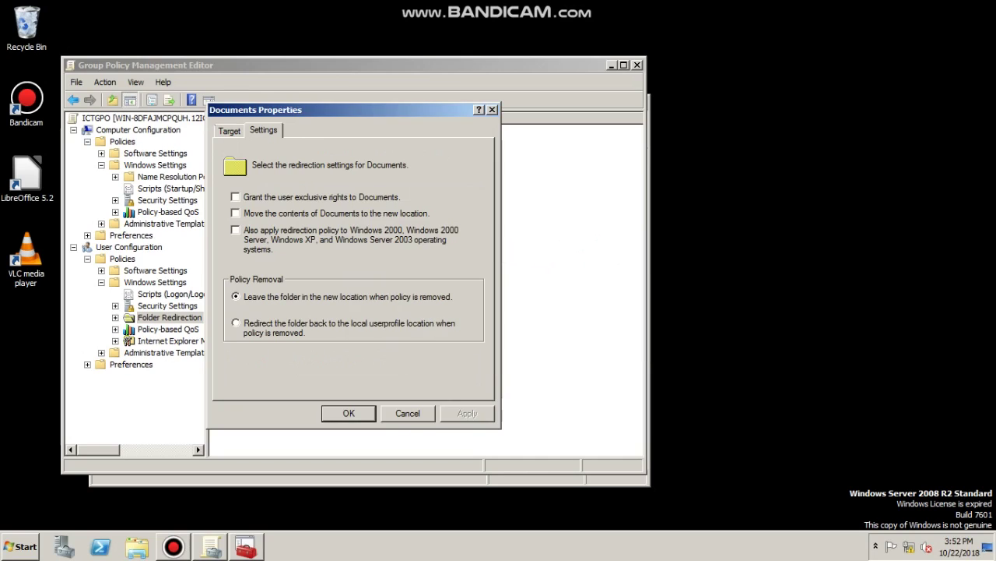
{"action": "key", "text": "Return"}
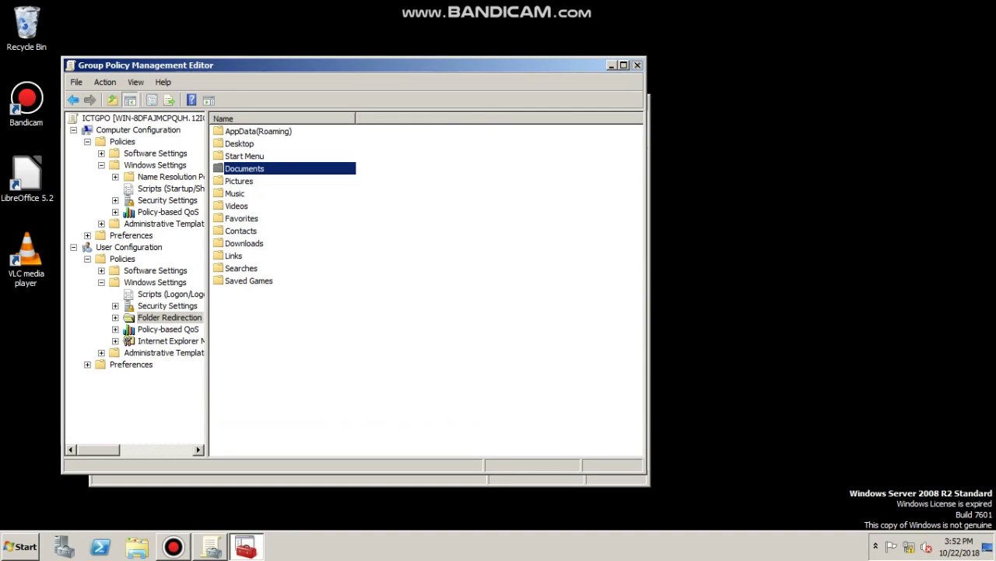
{"action": "key", "text": "alt+F4"}
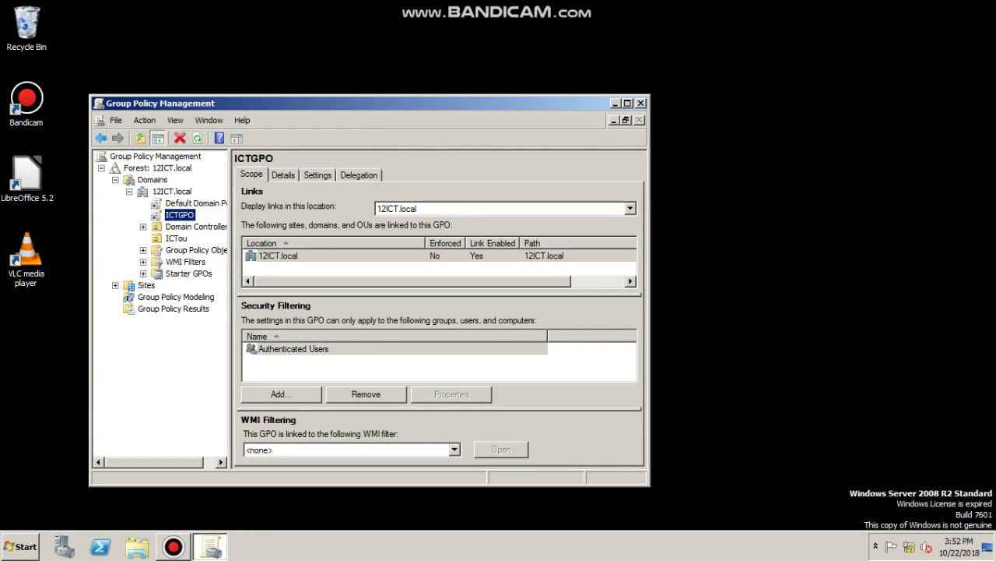
Close Group Policy Management and check that C:\ICTfolder contains user1 and user2 folders
{"action": "left_click", "coordinate": [640, 103]}
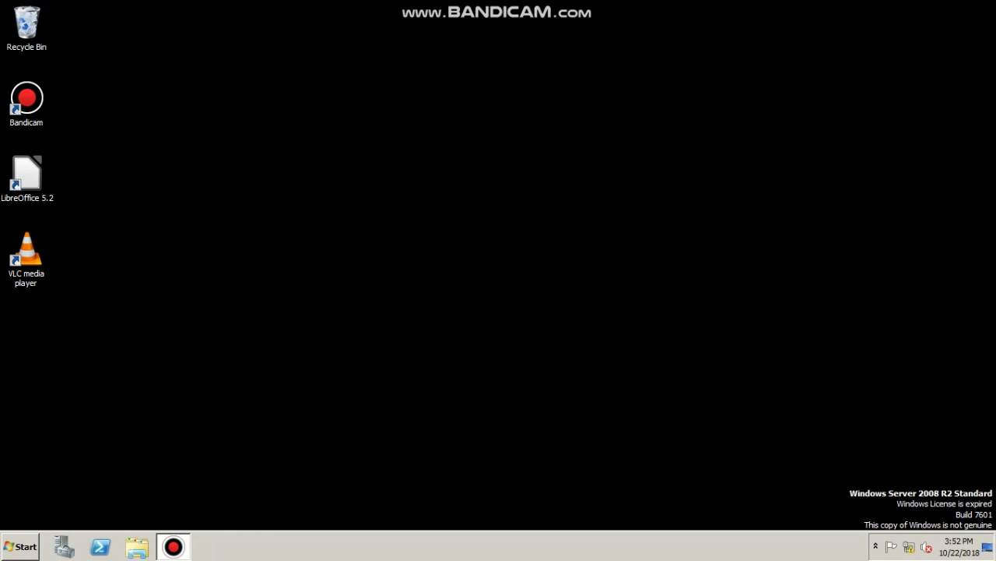
{"action": "left_click", "coordinate": [137, 546]}
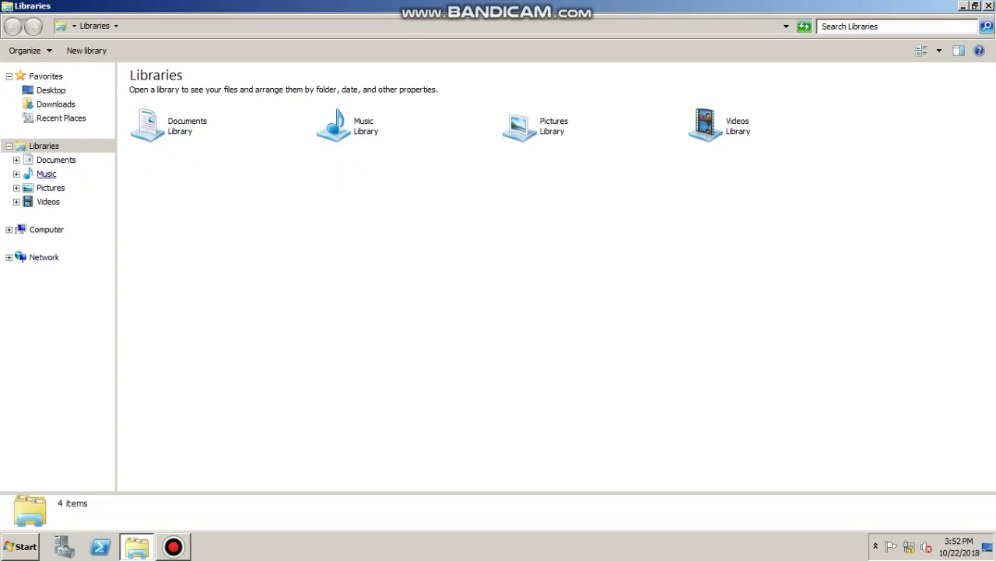
{"action": "left_click", "coordinate": [47, 229]}
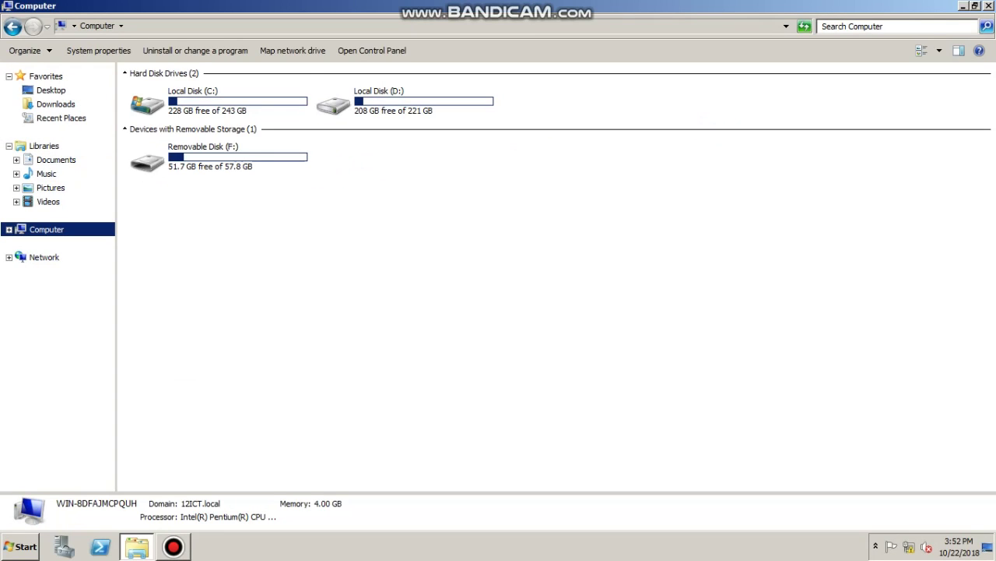
{"action": "double_click", "coordinate": [195, 100]}
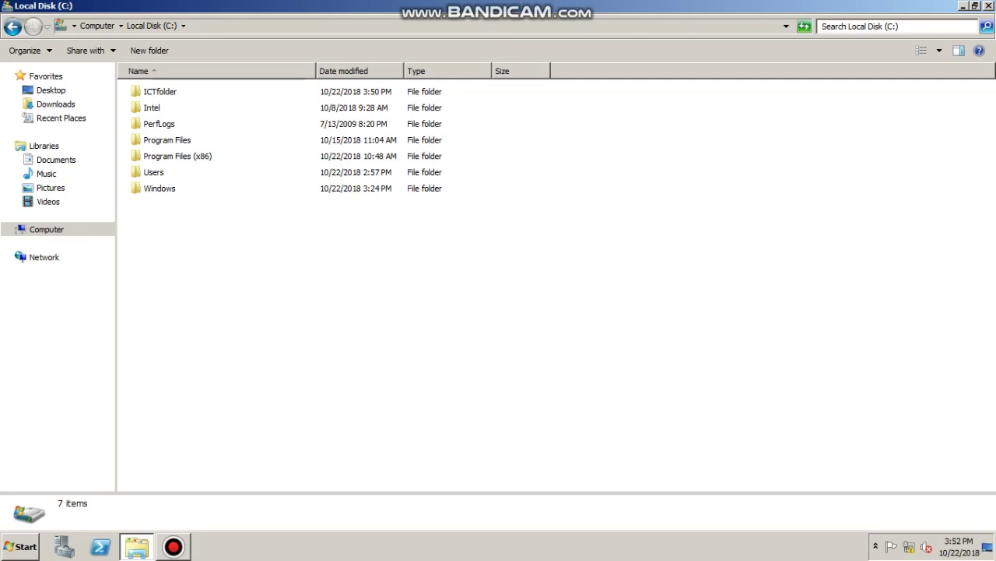
{"action": "double_click", "coordinate": [160, 91]}
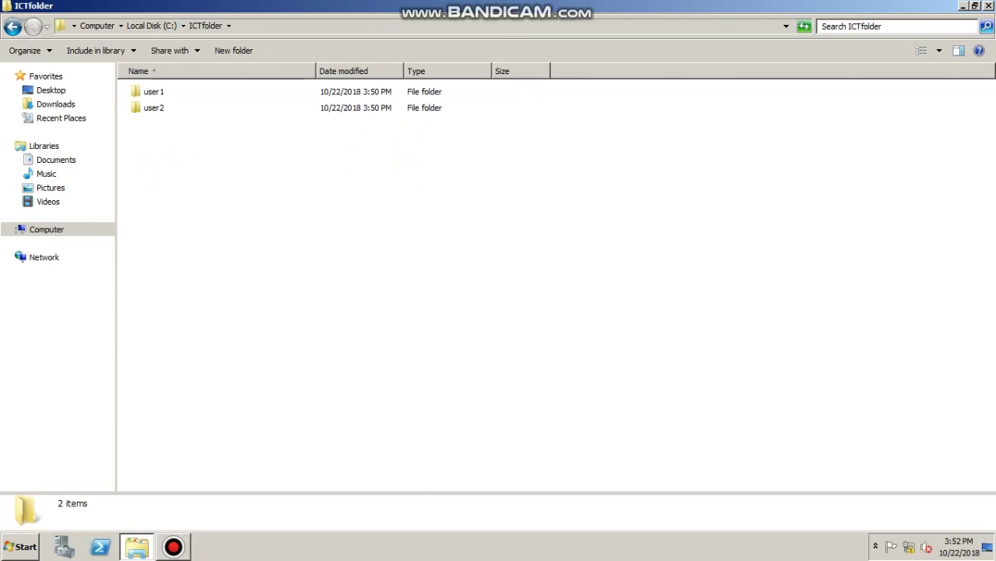
{"action": "left_click_drag", "start_coordinate": [156, 91], "coordinate": [156, 107]}
{"action": "double_click", "coordinate": [156, 91]}
{"action": "right_click", "coordinate": [204, 118]}
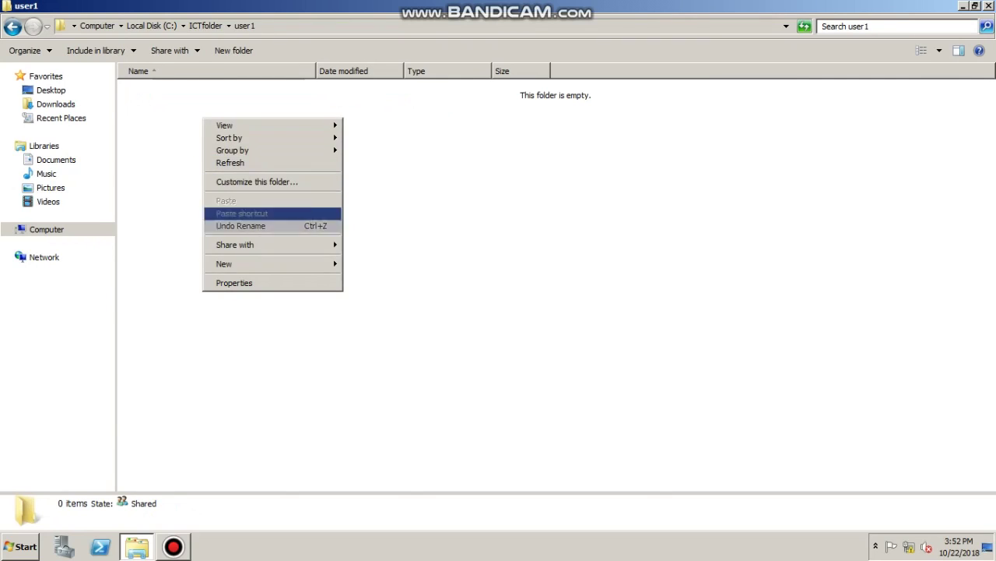
{"action": "key", "text": "Escape"}
{"action": "key", "text": "BackSpace"}
{"action": "key", "text": "BackSpace"}
{"action": "key", "text": "alt+F4"}
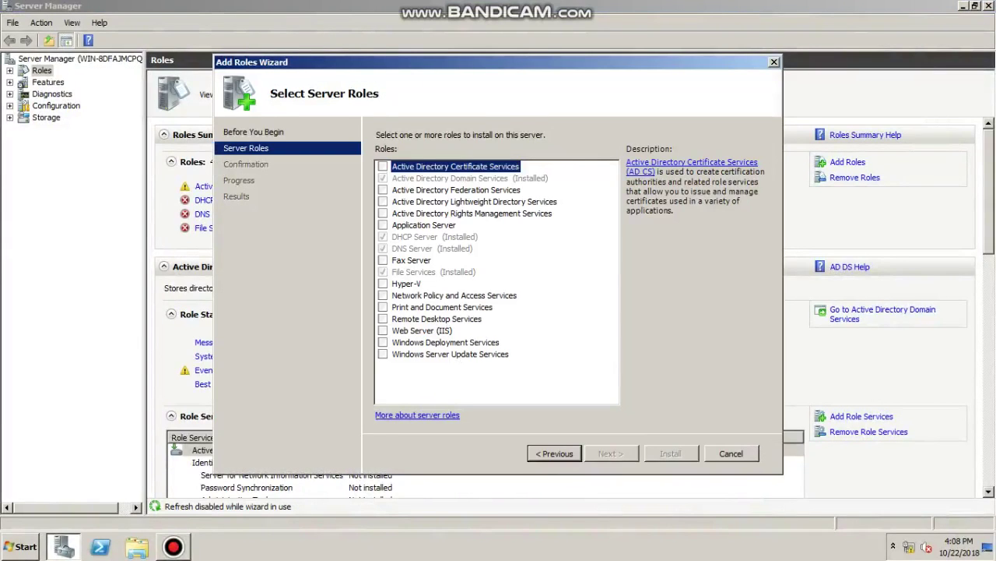
Install Print and Document Services with the Print Server role service, then close the wizard
{"action": "left_click", "coordinate": [382, 307]}
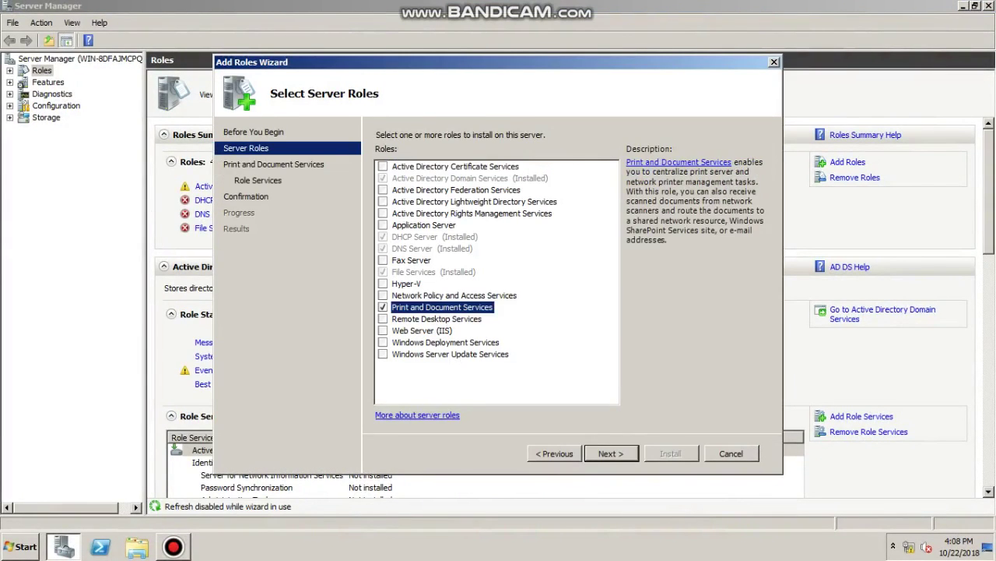
{"action": "key", "text": "Return"}
{"action": "key", "text": "Return"}
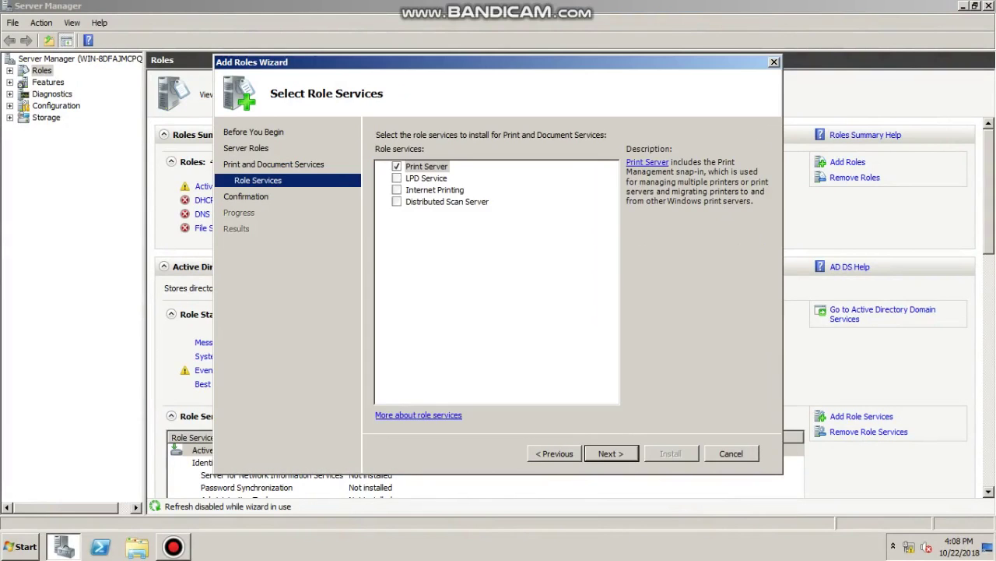
{"action": "key", "text": "Return"}
{"action": "key", "text": "Return"}
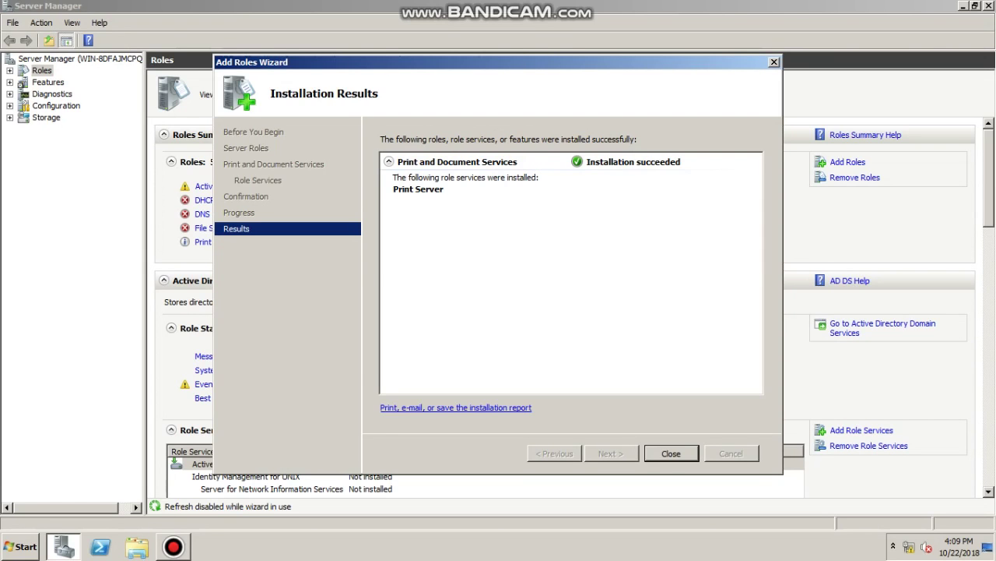
{"action": "key", "text": "Return"}
{"action": "key", "text": "super+Down"}
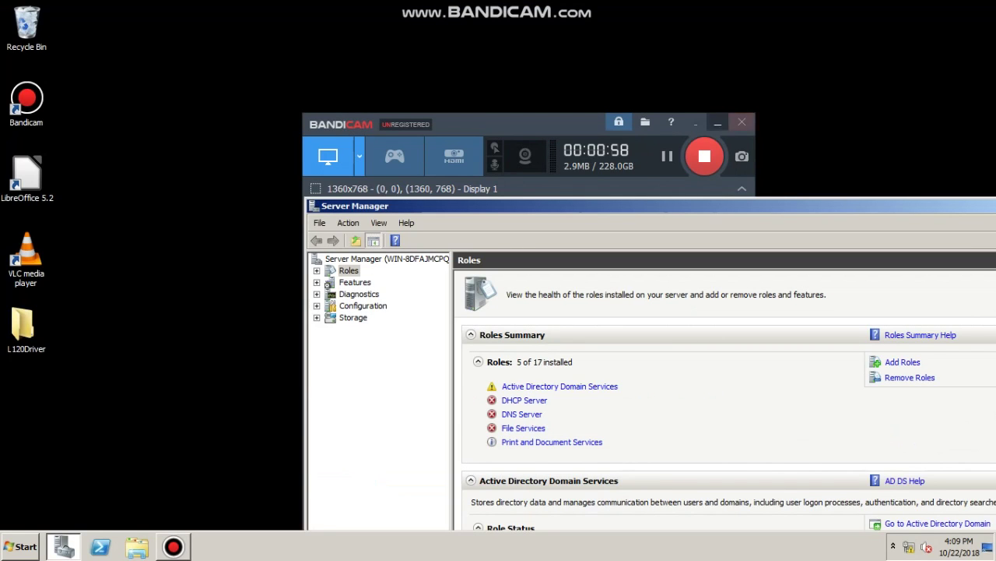
Run SETUP64 from L120Driver\WINX64\SETUP as administrator
{"action": "left_click", "coordinate": [26, 327]}
{"action": "key", "text": "Return"}
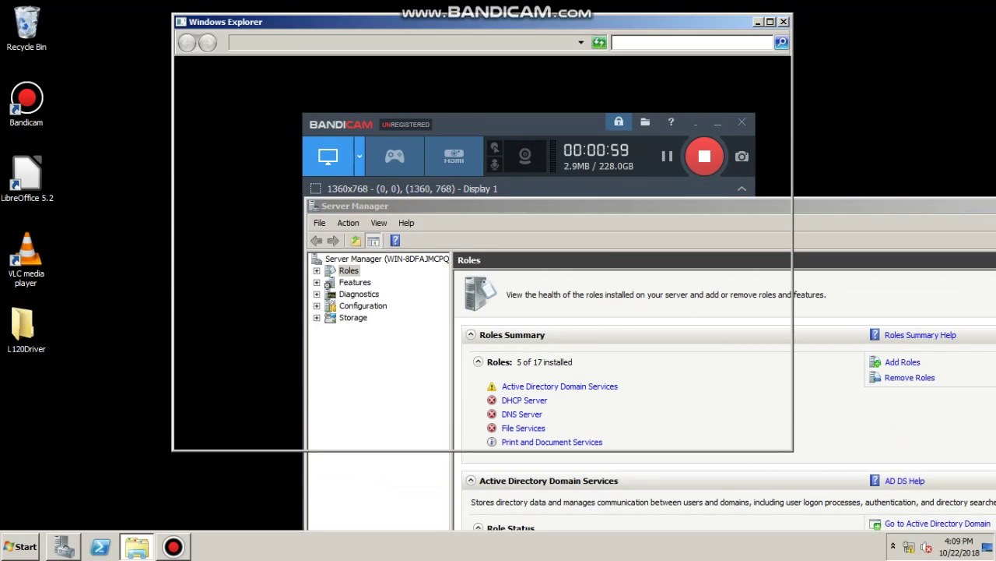
{"action": "double_click", "coordinate": [332, 107]}
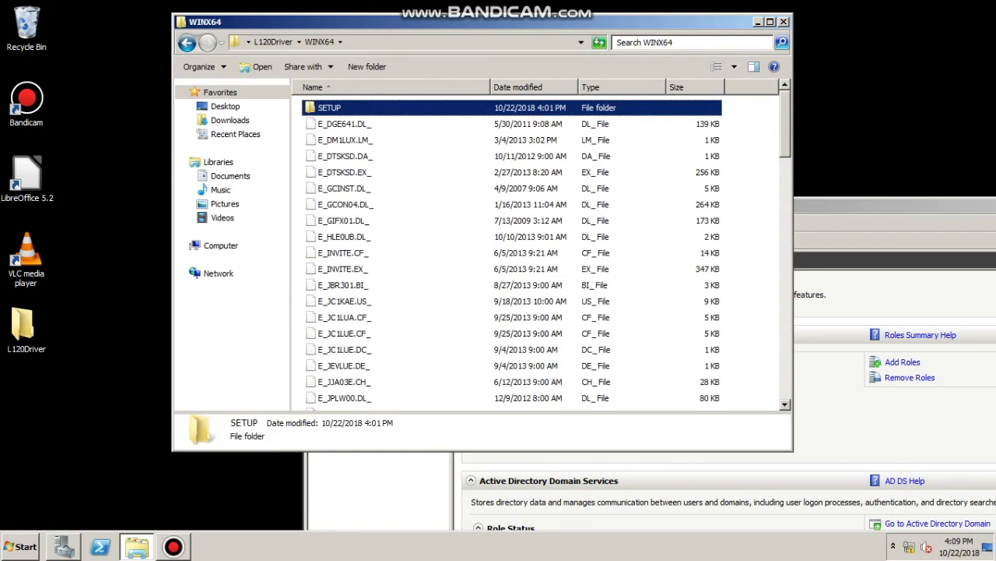
{"action": "key", "text": "Return"}
{"action": "key", "text": "End"}
{"action": "key", "text": "Menu"}
{"action": "key", "text": "Down"}
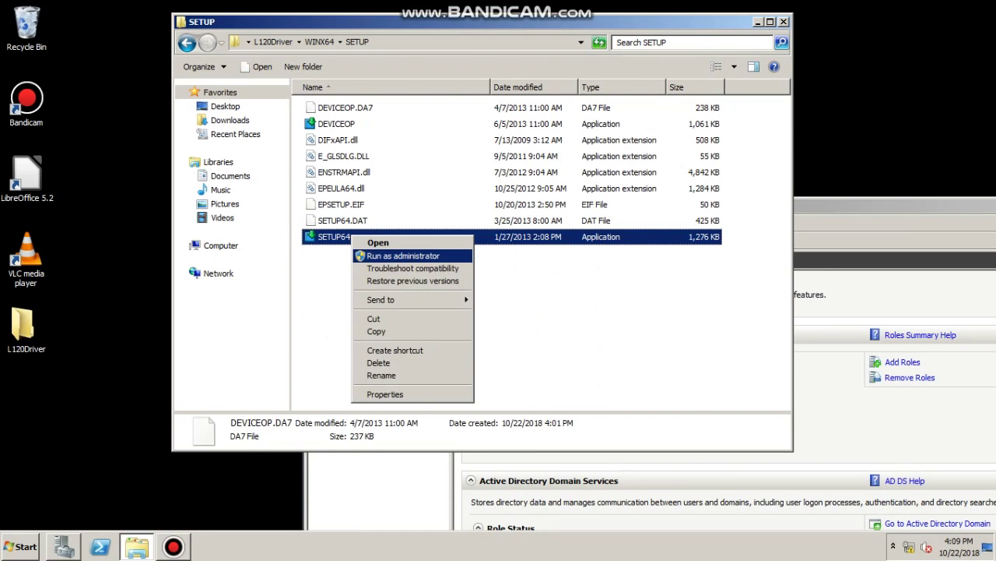
{"action": "key", "text": "Return"}
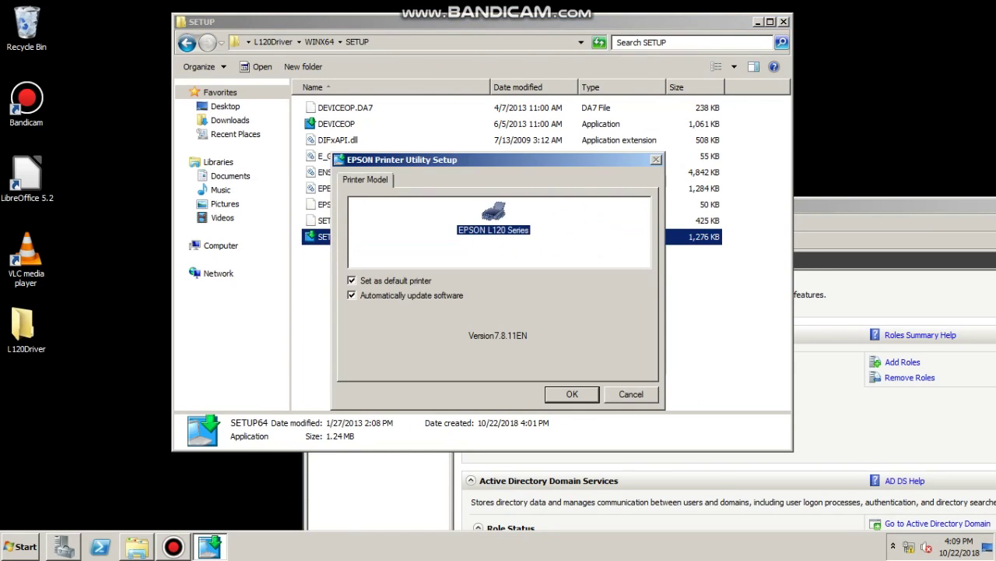
Accept the EPSON L120 Series model, setup language and licence terms to start installing the driver
{"action": "key", "text": "Return"}
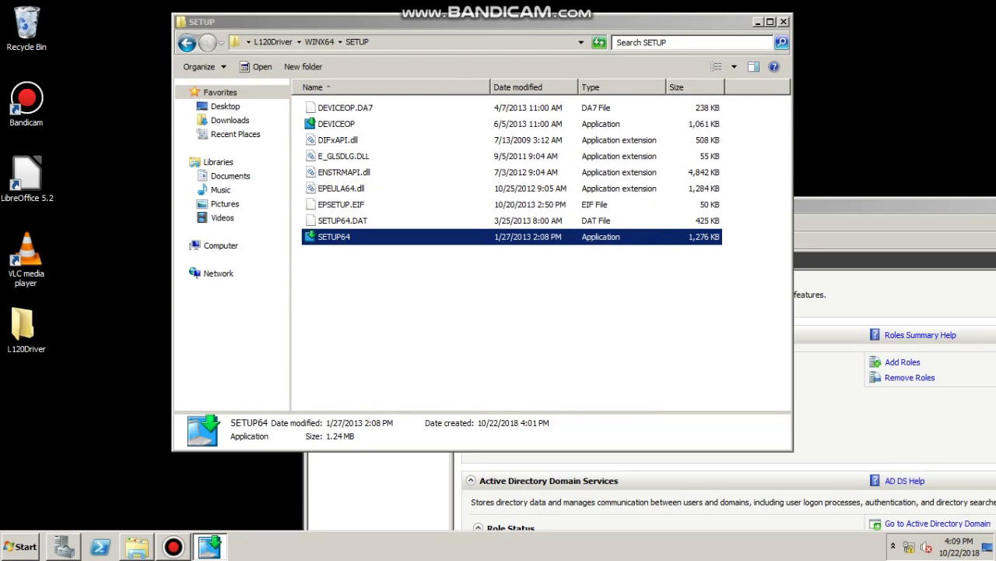
{"action": "key", "text": "Return"}
{"action": "left_click", "coordinate": [313, 353]}
{"action": "key", "text": "Return"}
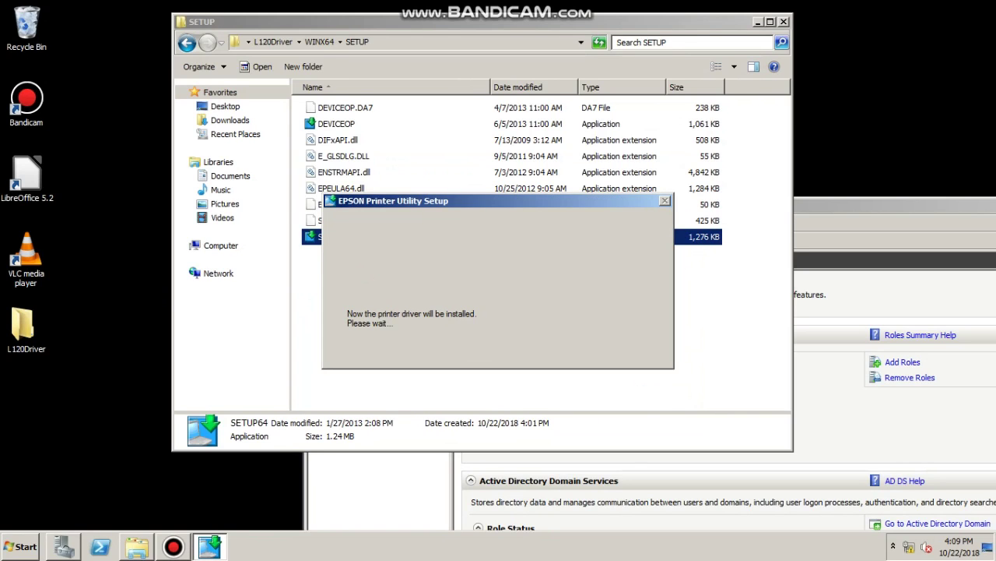
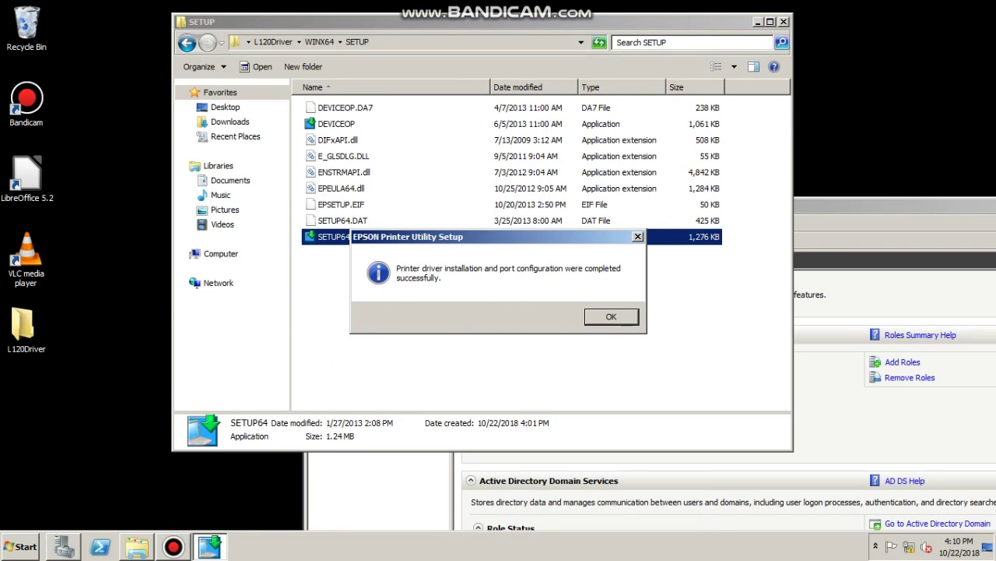
Dismiss the EPSON driver installation notice, then close the setup folder and Server Manager
{"action": "key", "text": "Return"}
{"action": "key", "text": "alt+F4"}
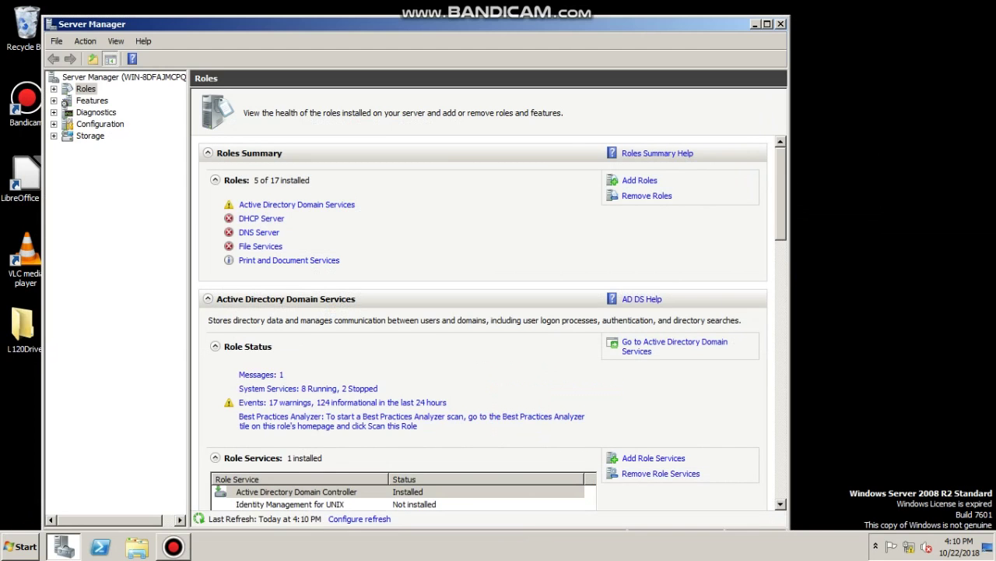
{"action": "left_click", "coordinate": [781, 24]}
Launch Print Management from Administrative Tools in the Start menu
{"action": "key", "text": "super"}
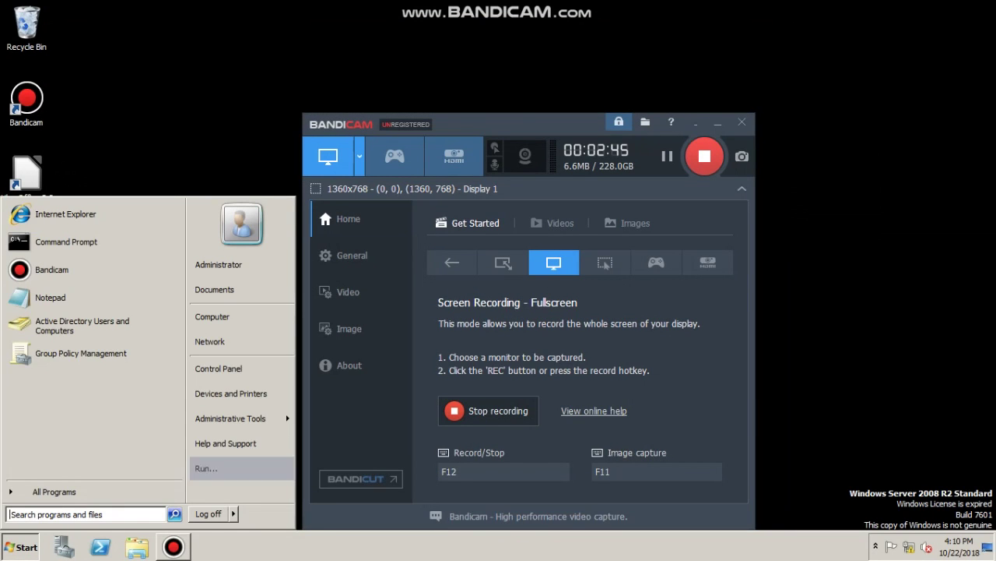
{"action": "mouse_move", "coordinate": [231, 418]}
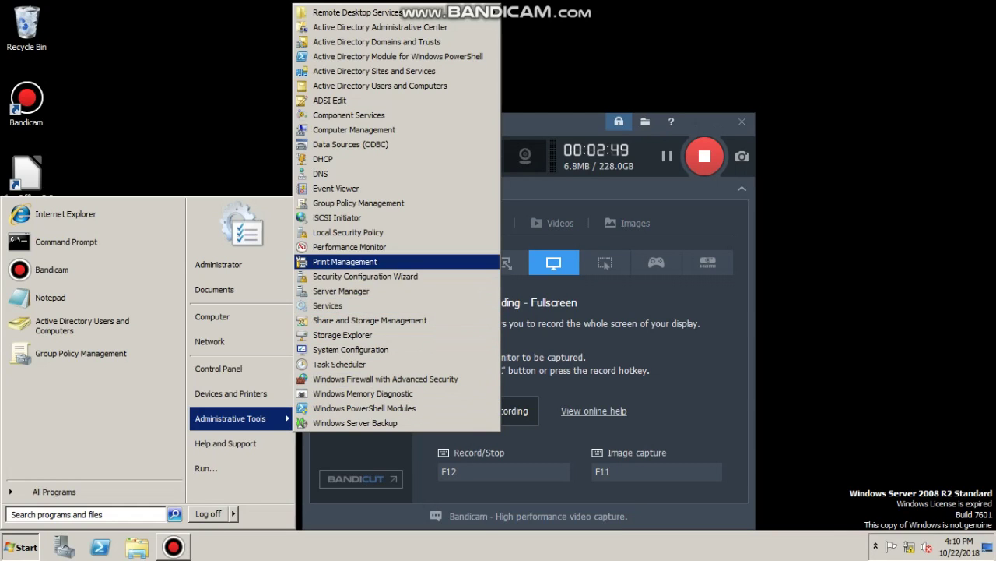
{"action": "left_click", "coordinate": [345, 261]}
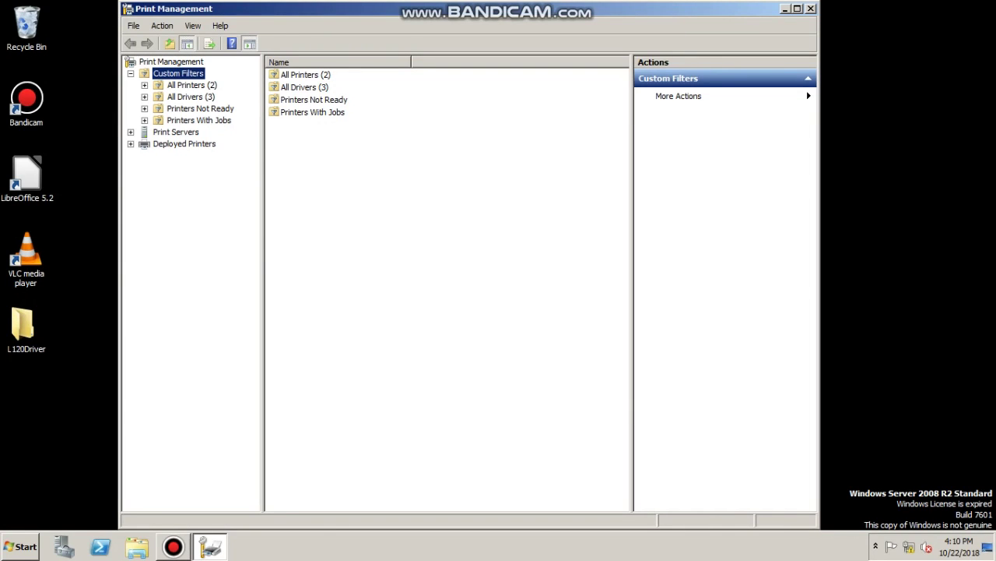
Expand Print Servers and list the printers installed on the local server
{"action": "double_click", "coordinate": [176, 132]}
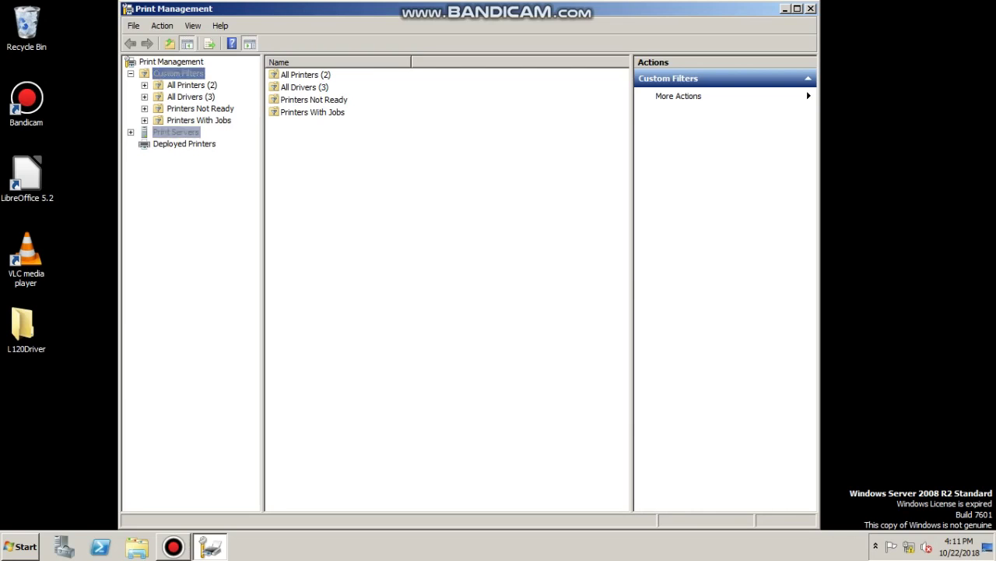
{"action": "left_click", "coordinate": [184, 155]}
{"action": "double_click", "coordinate": [210, 143]}
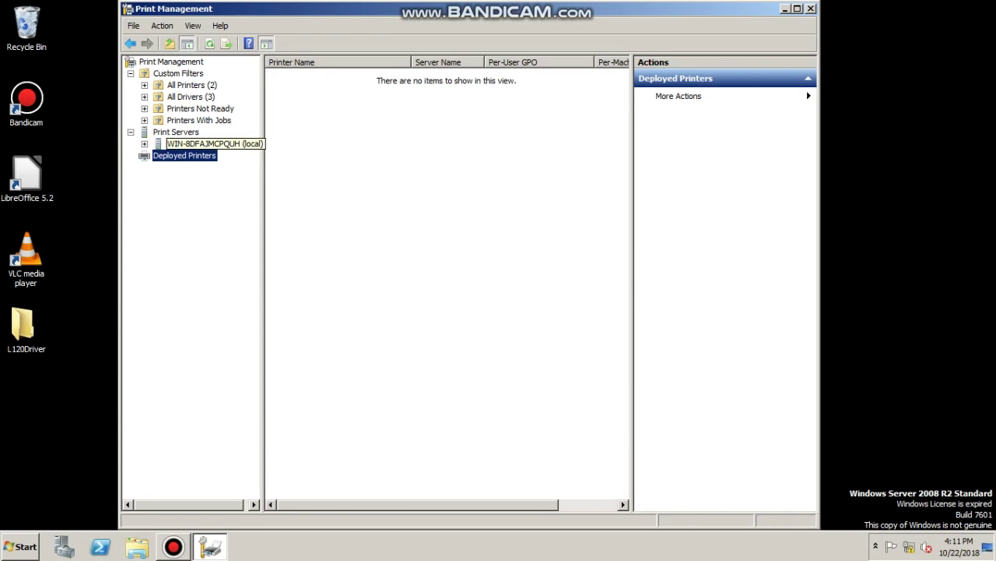
{"action": "left_click", "coordinate": [294, 112]}
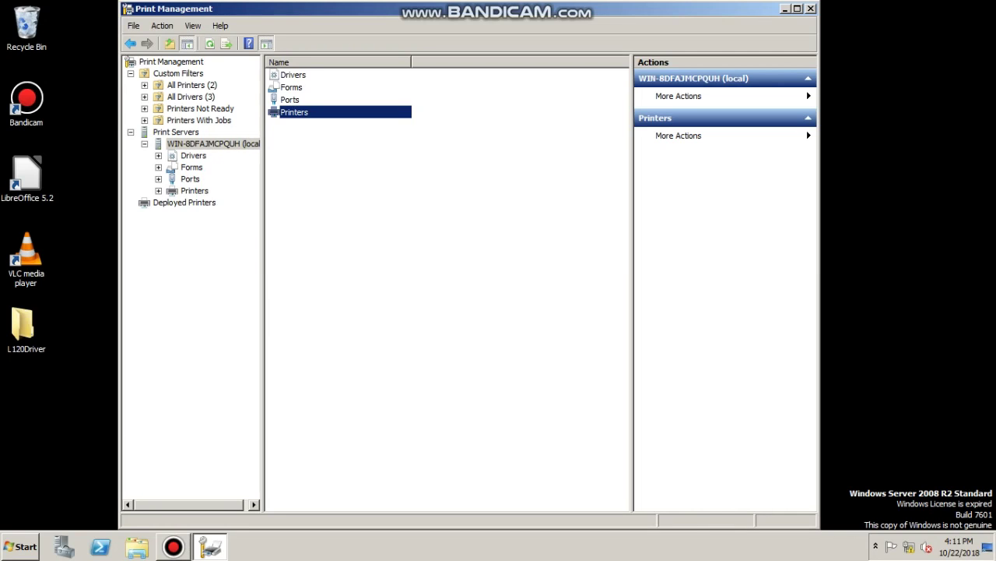
{"action": "left_click", "coordinate": [194, 190]}
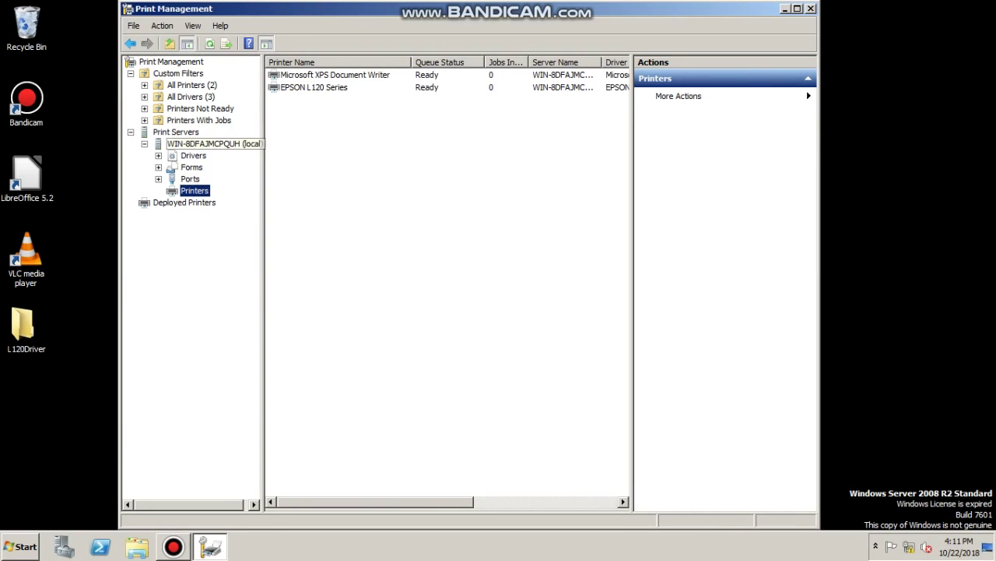
Keep EPSON L120 Series shared as 'EPSON L120 Series' in its properties and apply
{"action": "right_click", "coordinate": [312, 88]}
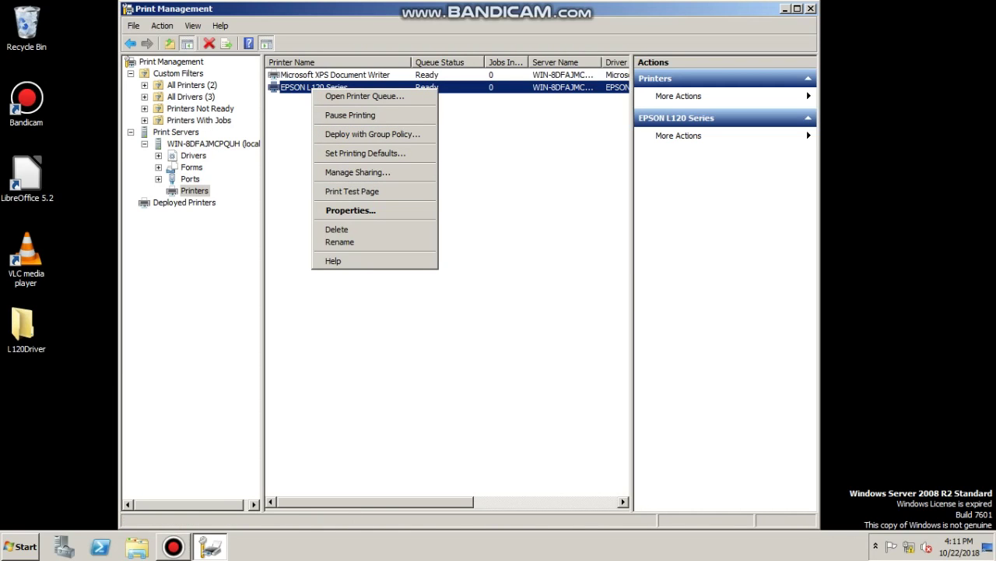
{"action": "left_click", "coordinate": [351, 210]}
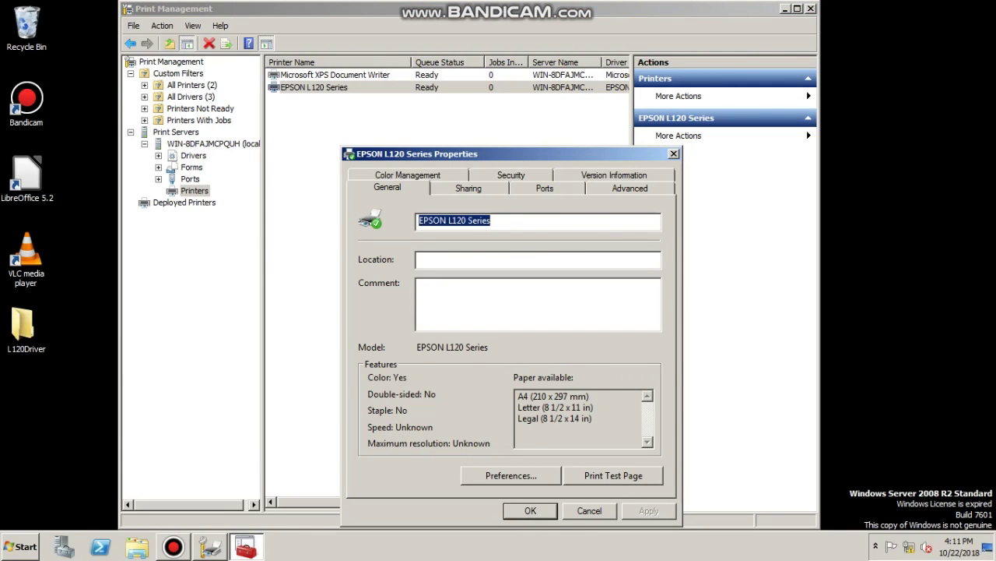
{"action": "key", "text": "ctrl+Tab"}
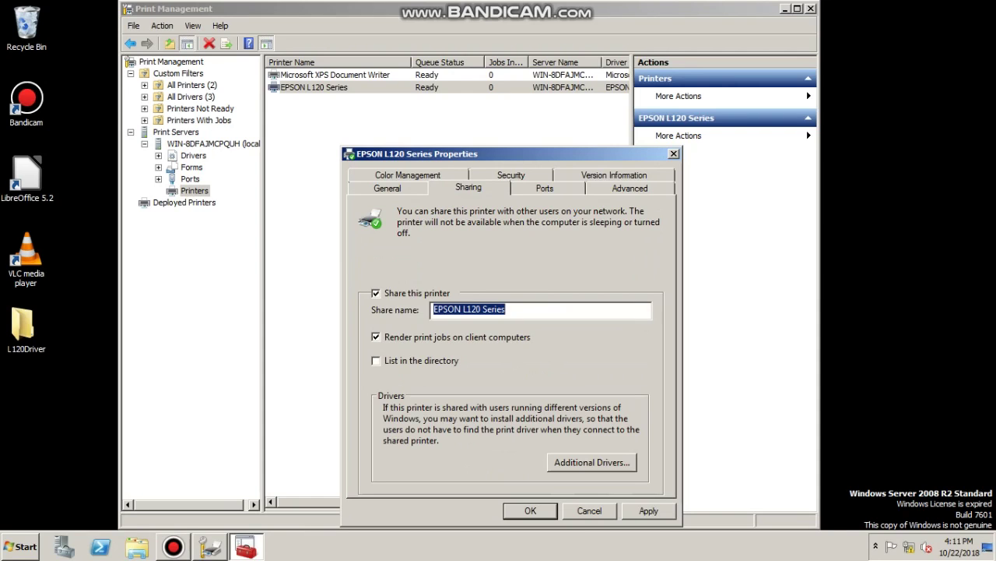
{"action": "key", "text": "alt+d"}
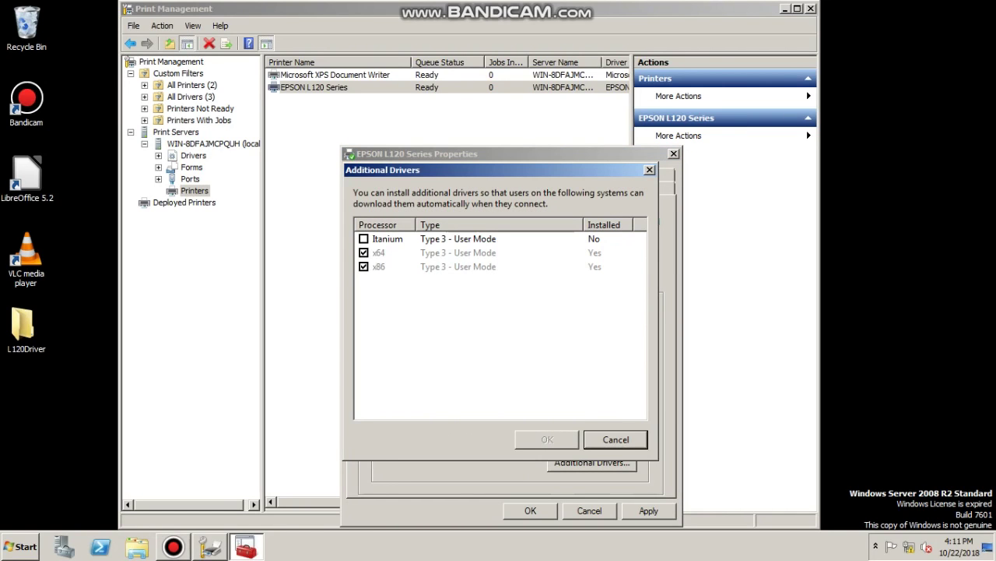
{"action": "key", "text": "Escape"}
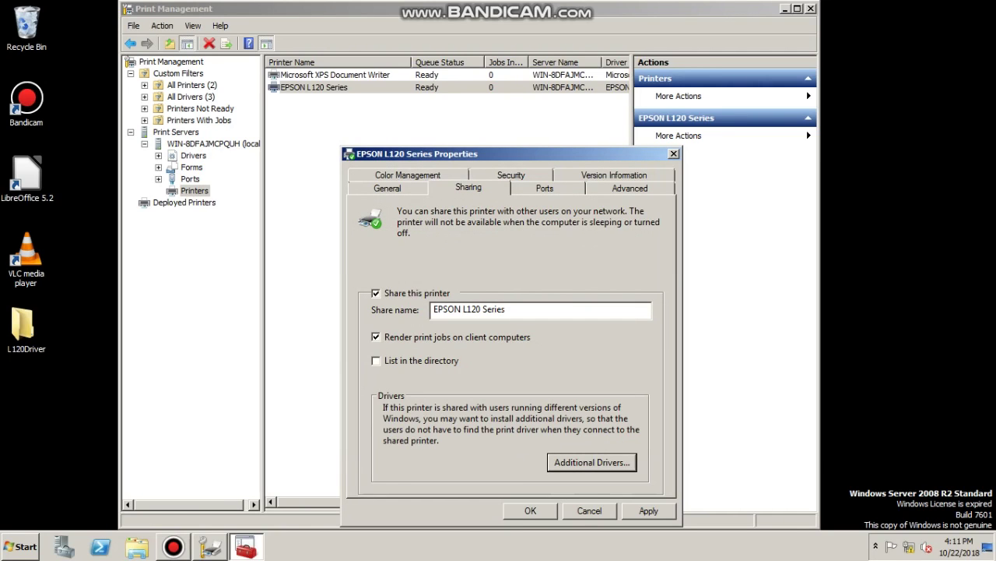
{"action": "key", "text": "alt+a"}
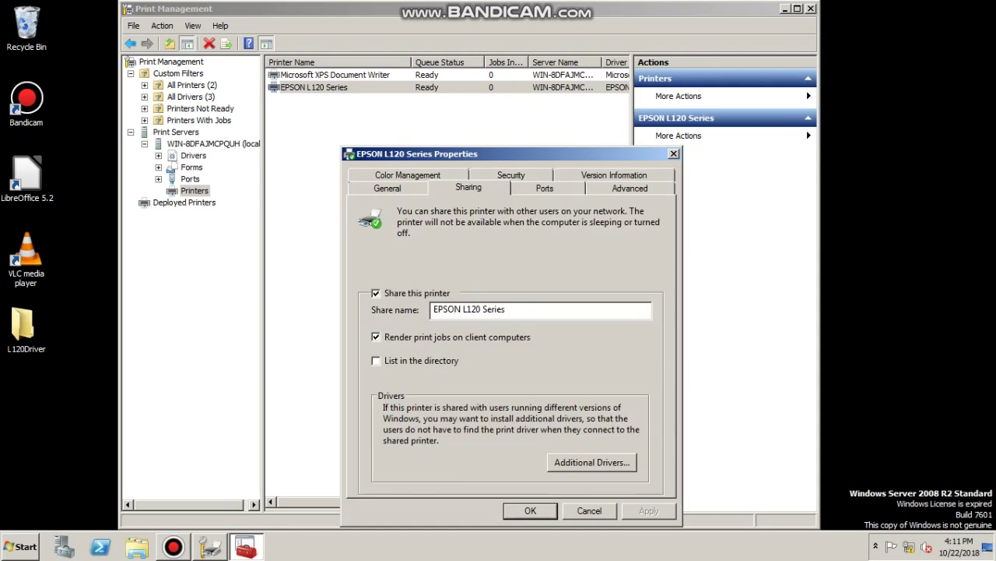
{"action": "key", "text": "ctrl+shift+Tab"}
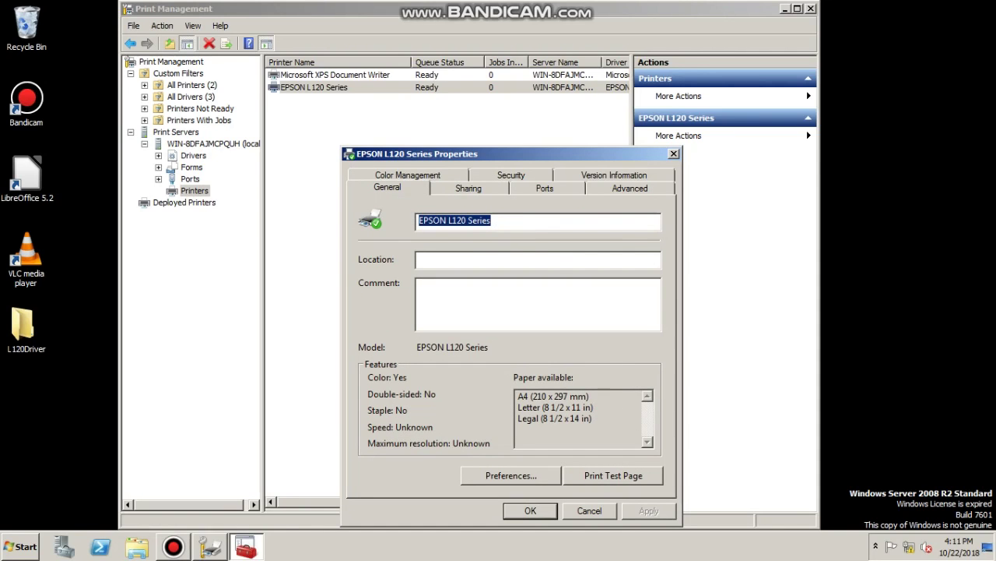
{"action": "key", "text": "ctrl+Tab"}
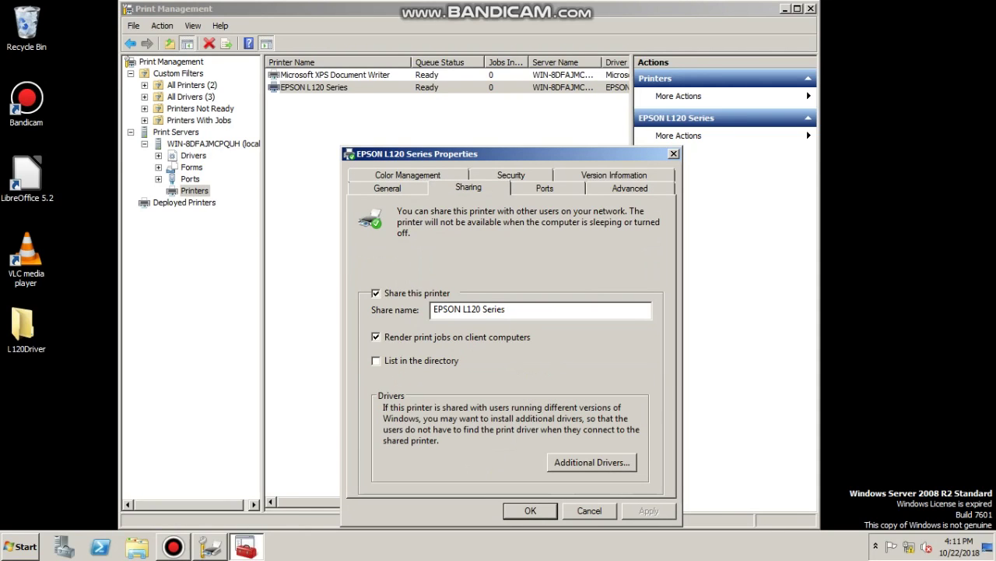
{"action": "key", "text": "Return"}
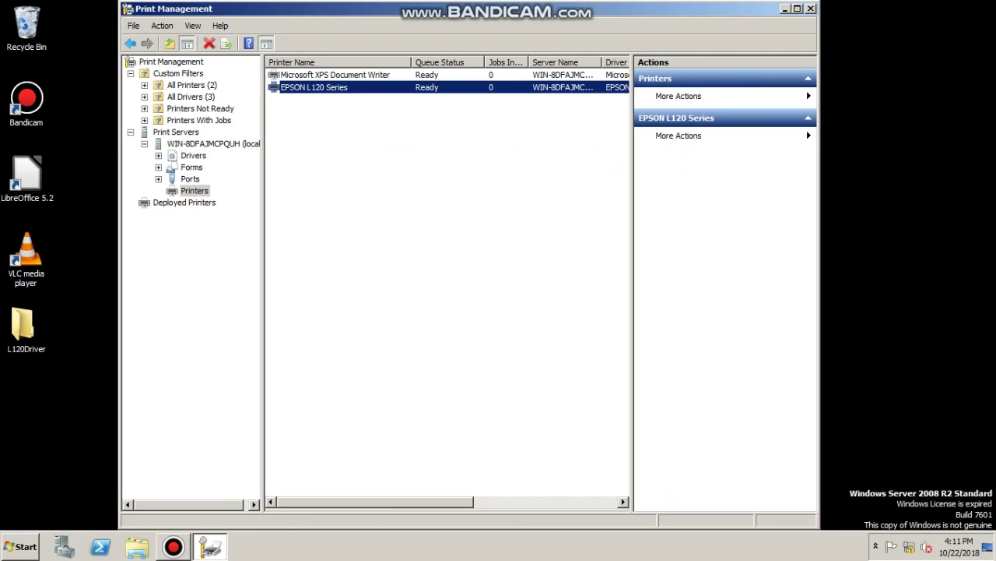
{"action": "key", "text": "shift+F10"}
Start Group Policy deployment of EPSON L120 Series and select the ICTGPO GPO
{"action": "key", "text": "Down"}
{"action": "key", "text": "Down"}
{"action": "key", "text": "Down"}
{"action": "key", "text": "Return"}
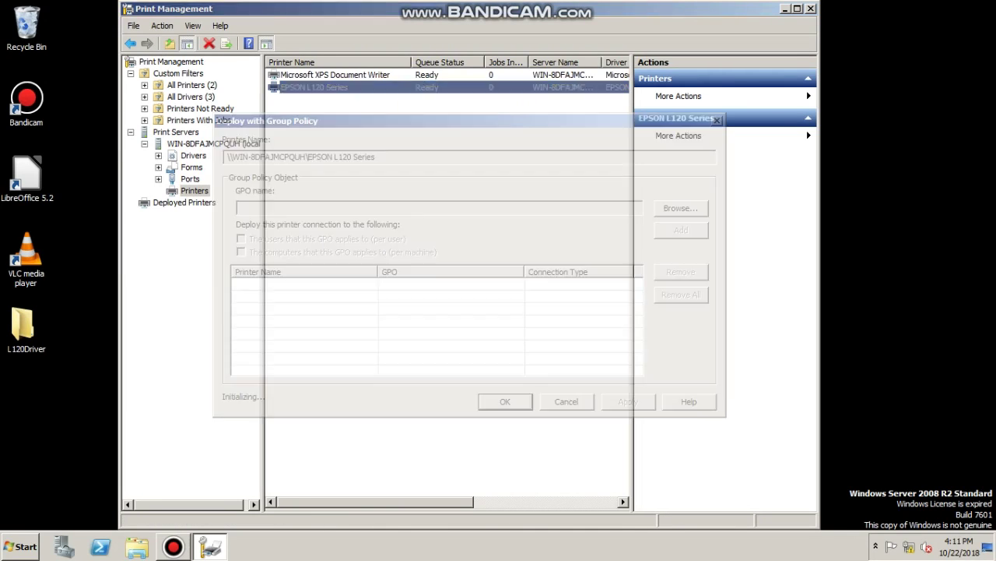
{"action": "key", "text": "alt+b"}
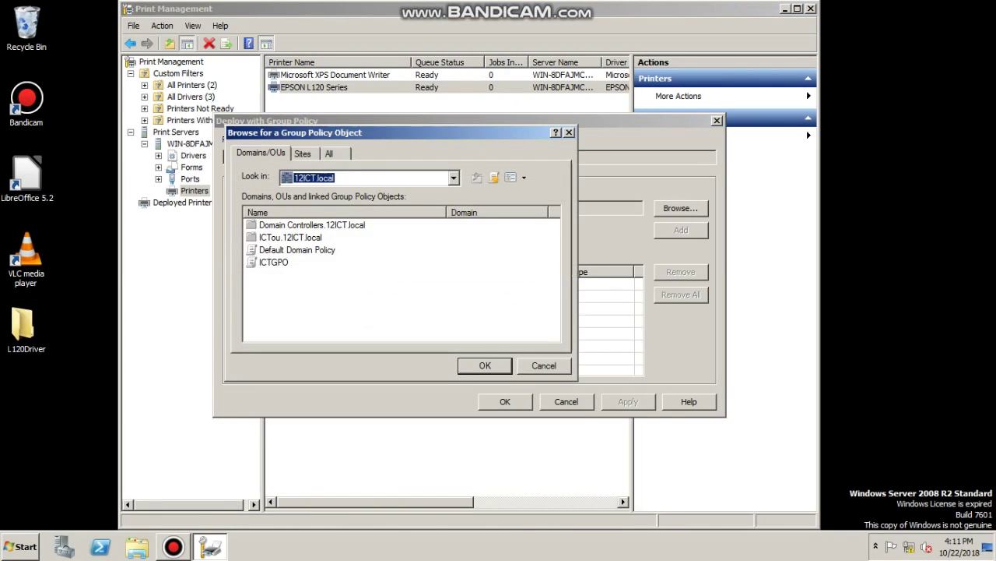
{"action": "left_click", "coordinate": [273, 261]}
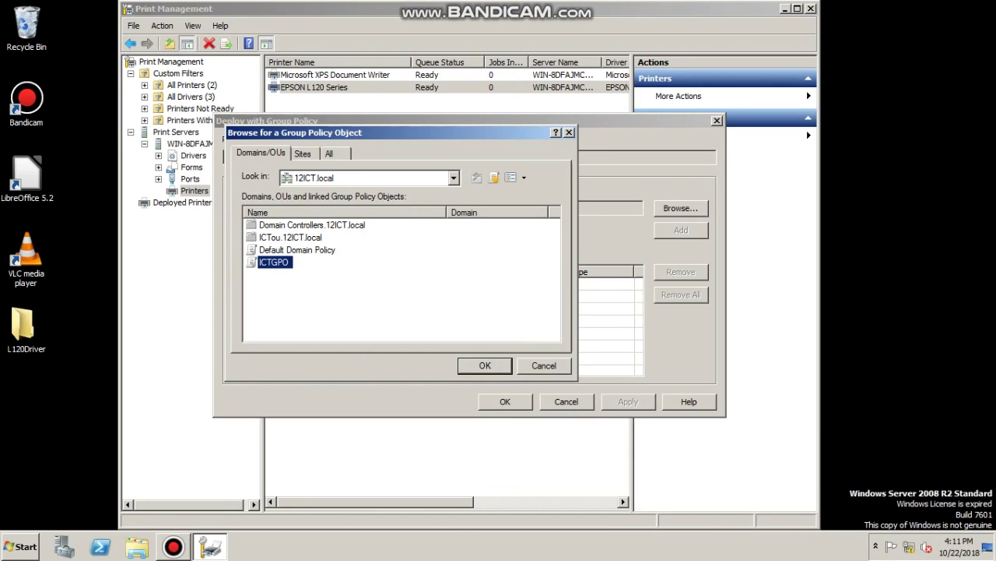
{"action": "key", "text": "Return"}
Deploy the printer per user and per machine, add and apply the deployment
{"action": "key", "text": "alt+u"}
{"action": "key", "text": "alt+c"}
{"action": "key", "text": "alt+a"}
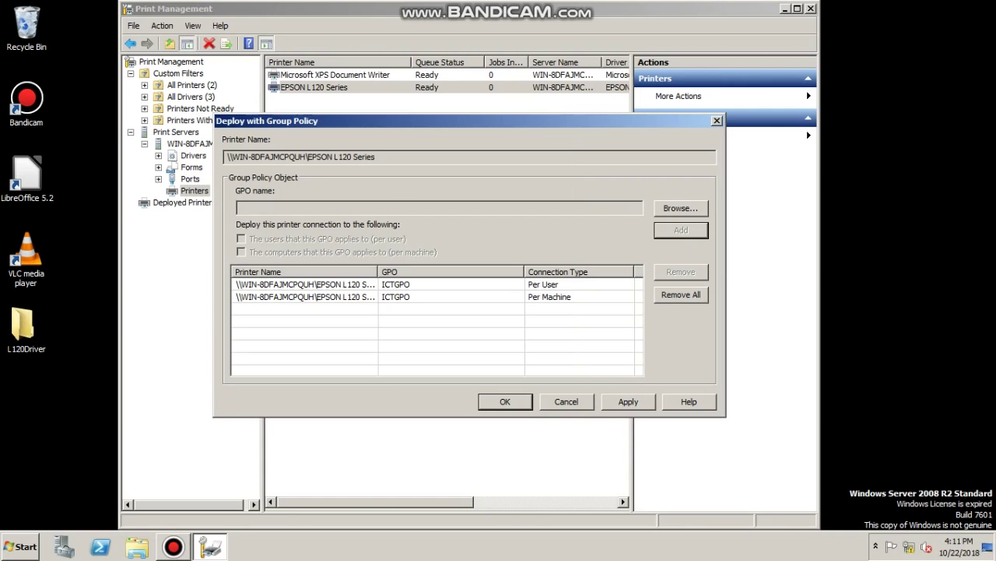
{"action": "key", "text": "alt+p"}
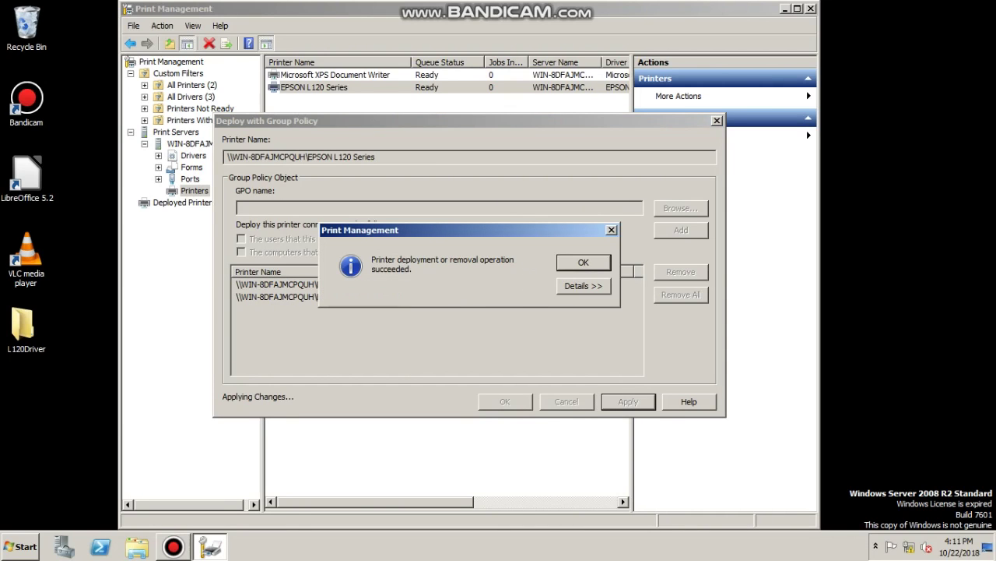
{"action": "key", "text": "Return"}
{"action": "key", "text": "Return"}
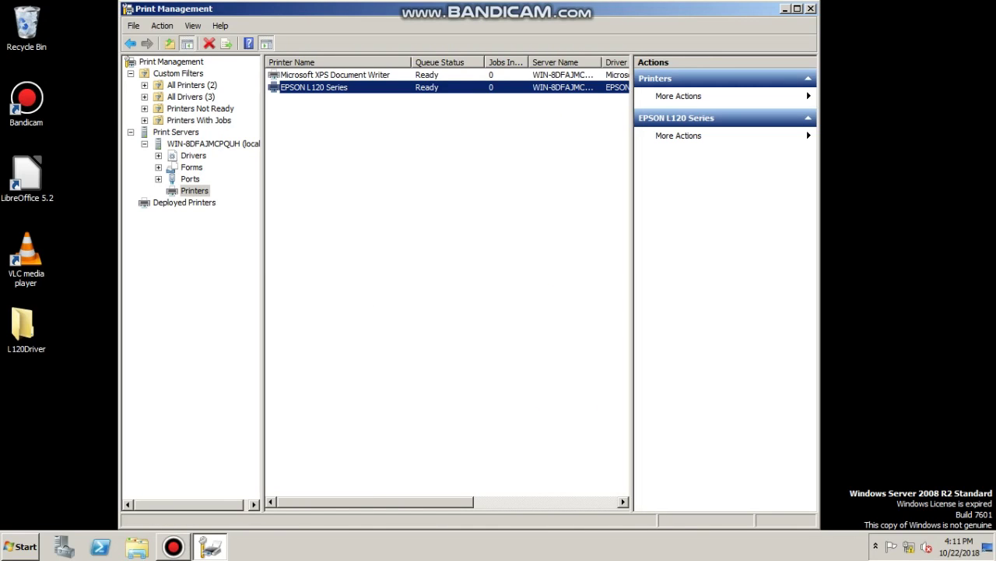
{"action": "key", "text": "super"}
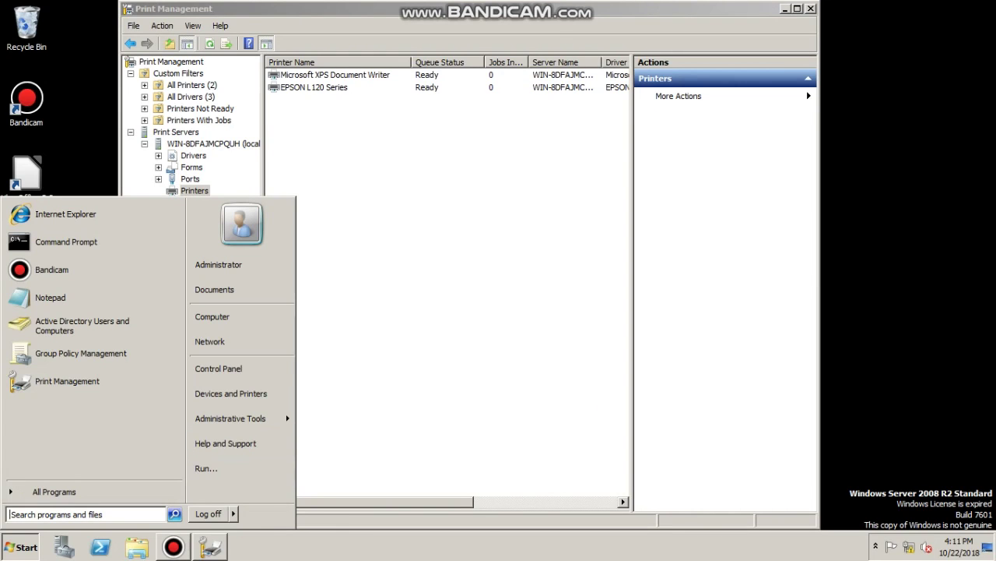
Reopen Print Management from the Start menu and close it
{"action": "key", "text": "Up"}
{"action": "key", "text": "Up"}
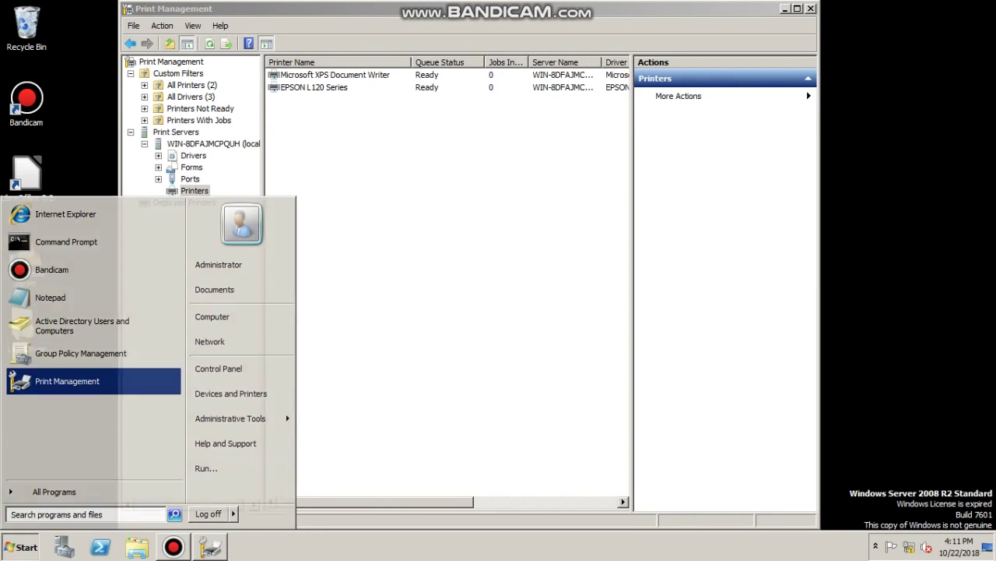
{"action": "key", "text": "Return"}
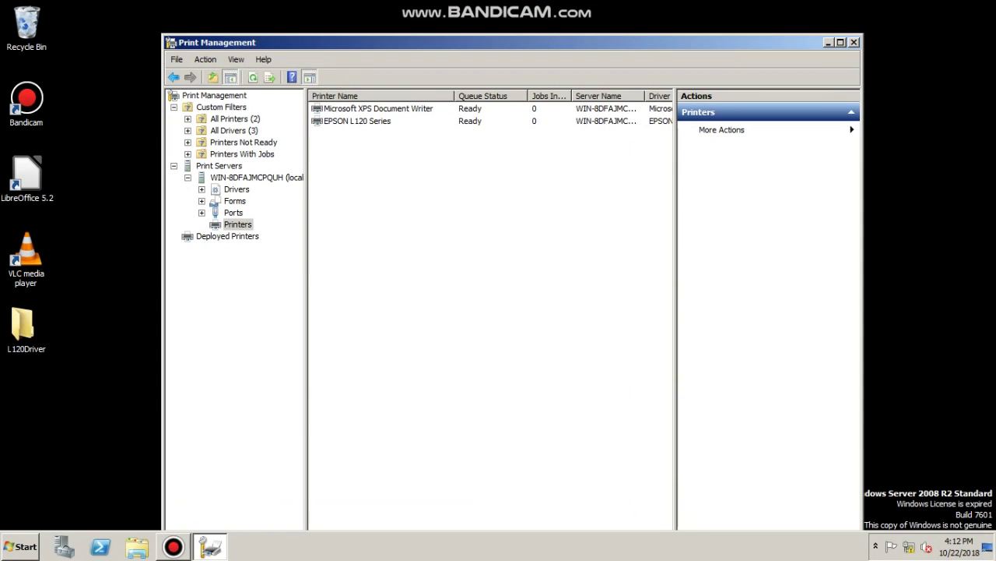
{"action": "key", "text": "alt+F4"}
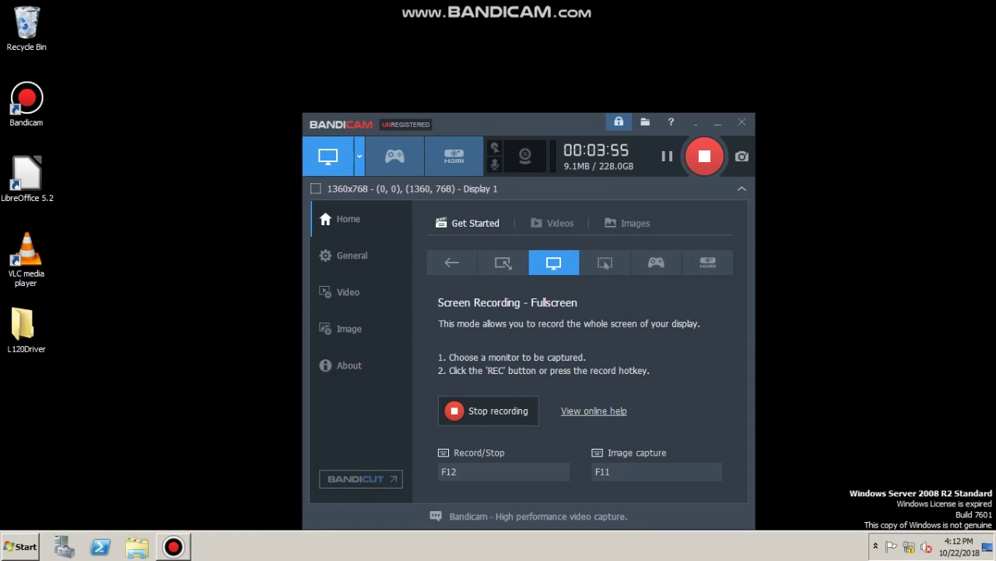
Search the Start menu for printer settings and open Devices and Printers
{"action": "key", "text": "super"}
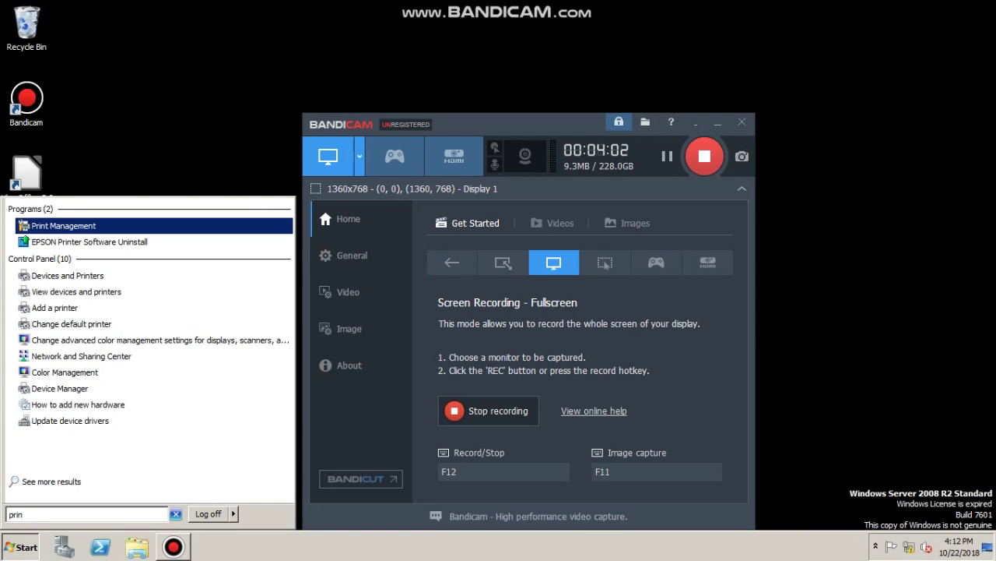
{"action": "type", "text": "t"}
{"action": "key", "text": "Up"}
{"action": "key", "text": "Up"}
{"action": "key", "text": "Up"}
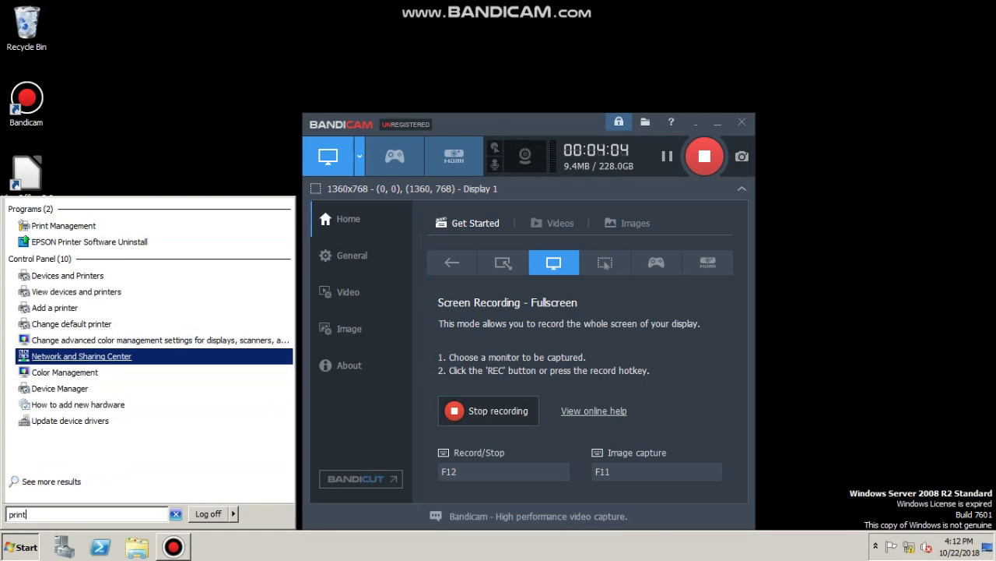
{"action": "key", "text": "Down"}
{"action": "key", "text": "Down"}
{"action": "key", "text": "Down"}
{"action": "key", "text": "Down"}
{"action": "key", "text": "Down"}
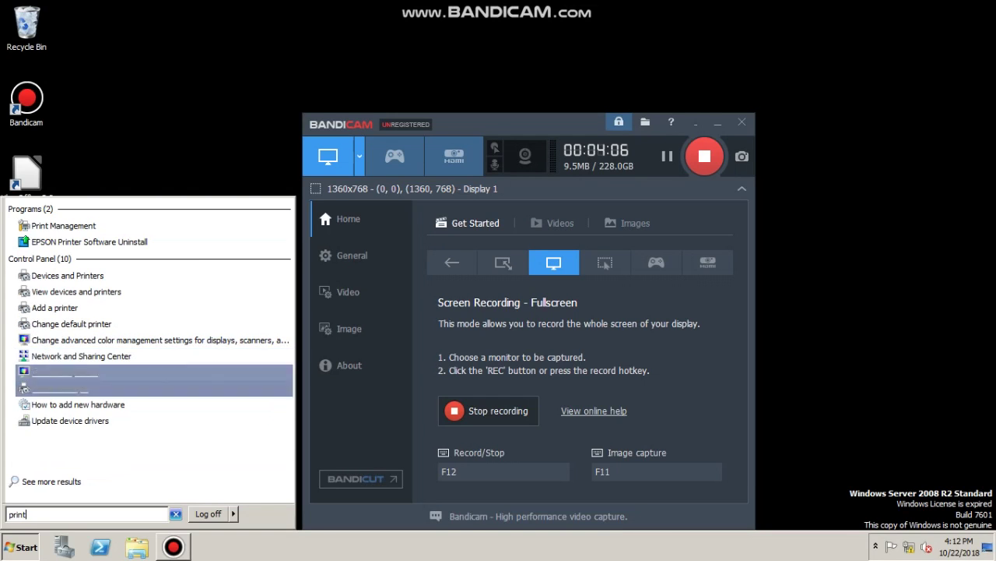
{"action": "key", "text": "Up"}
{"action": "key", "text": "Up"}
{"action": "key", "text": "Up"}
{"action": "key", "text": "Up"}
{"action": "key", "text": "Up"}
{"action": "key", "text": "Up"}
{"action": "key", "text": "Up"}
{"action": "key", "text": "Up"}
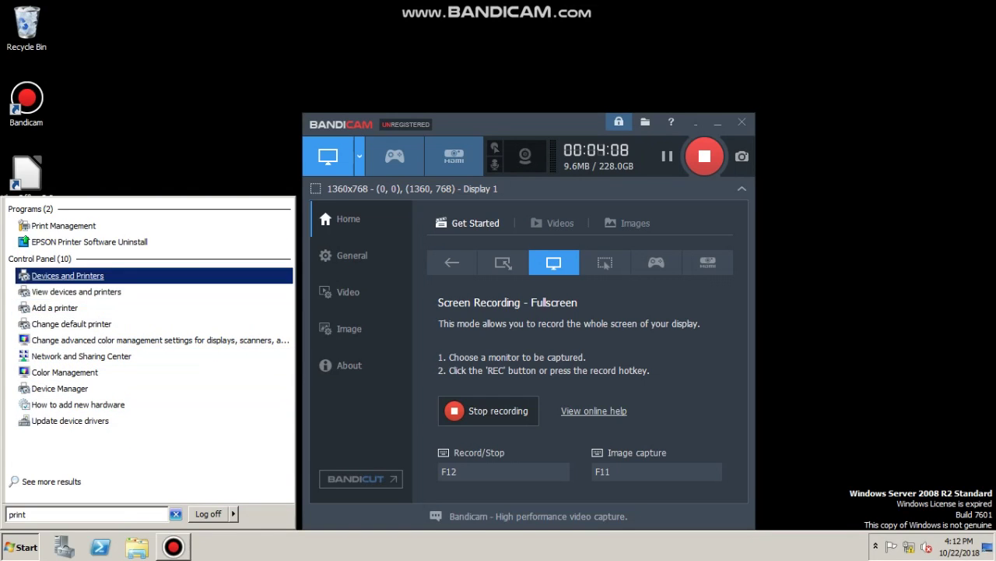
{"action": "key", "text": "Return"}
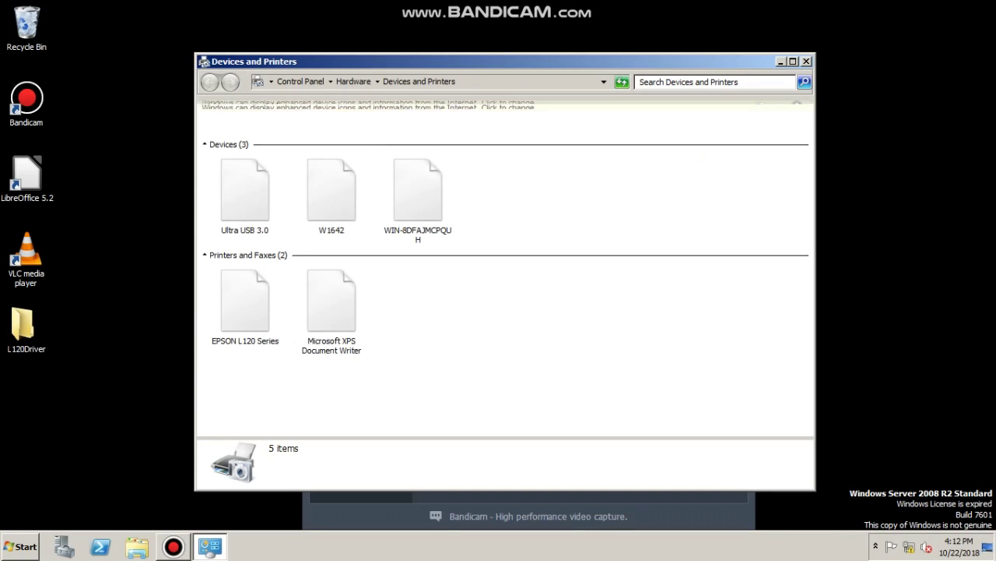
Check the EPSON L120 Series Sharing tab shows 'EPSON L120 Series', then close Devices and Printers
{"action": "left_click", "coordinate": [331, 312]}
{"action": "left_click", "coordinate": [245, 305]}
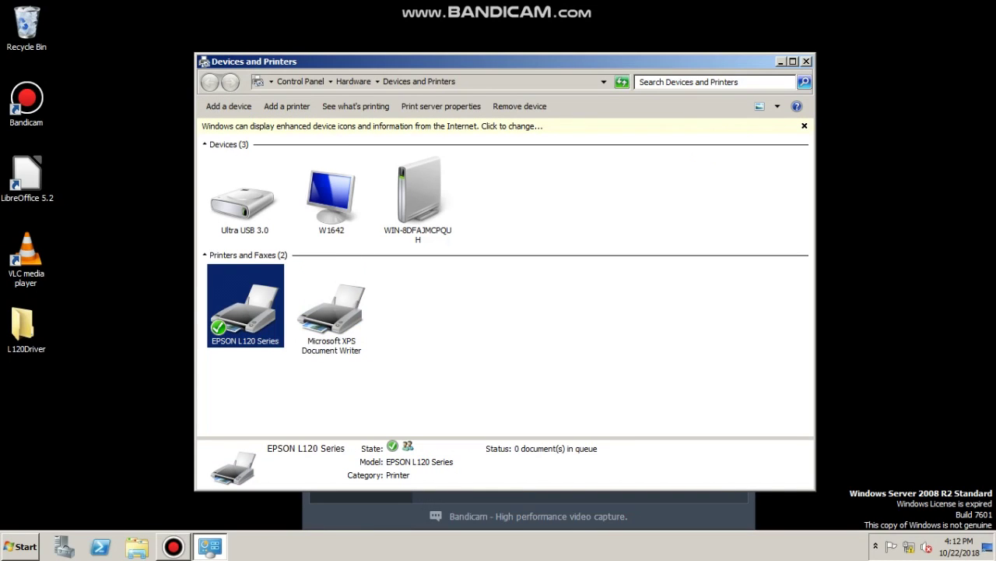
{"action": "right_click", "coordinate": [252, 309]}
{"action": "key", "text": "Up"}
{"action": "key", "text": "Up"}
{"action": "key", "text": "Up"}
{"action": "key", "text": "Up"}
{"action": "key", "text": "Return"}
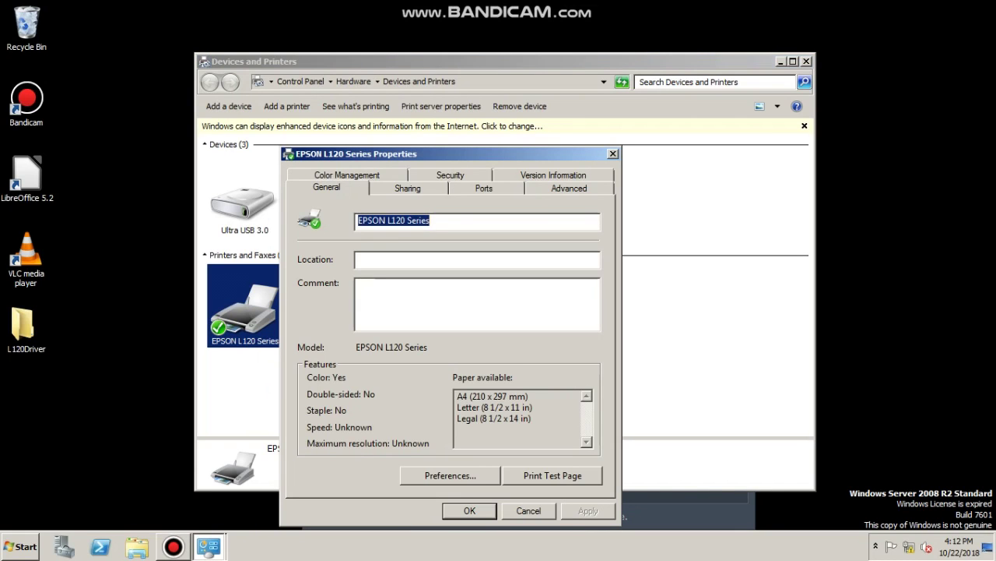
{"action": "key", "text": "ctrl+Tab"}
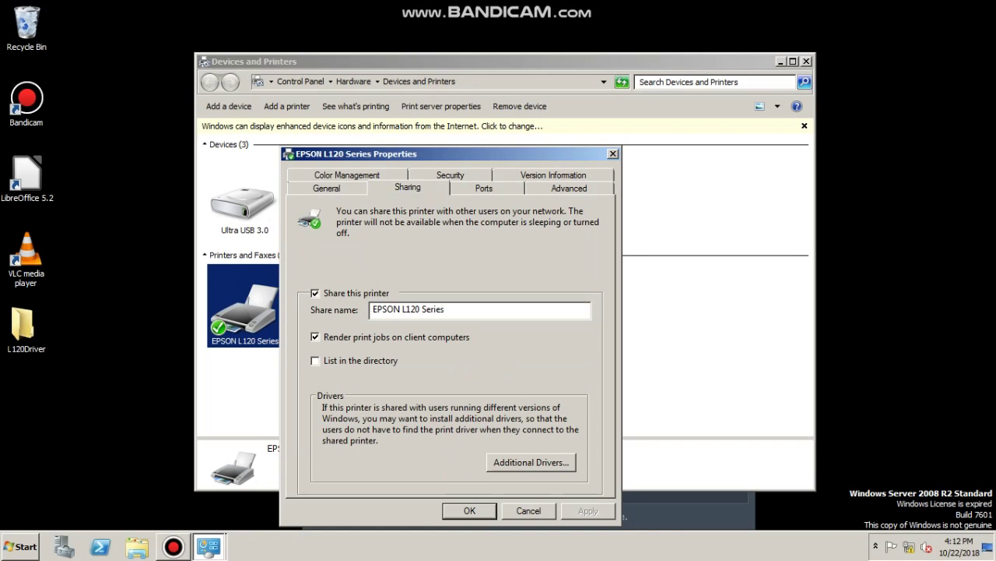
{"action": "key", "text": "Return"}
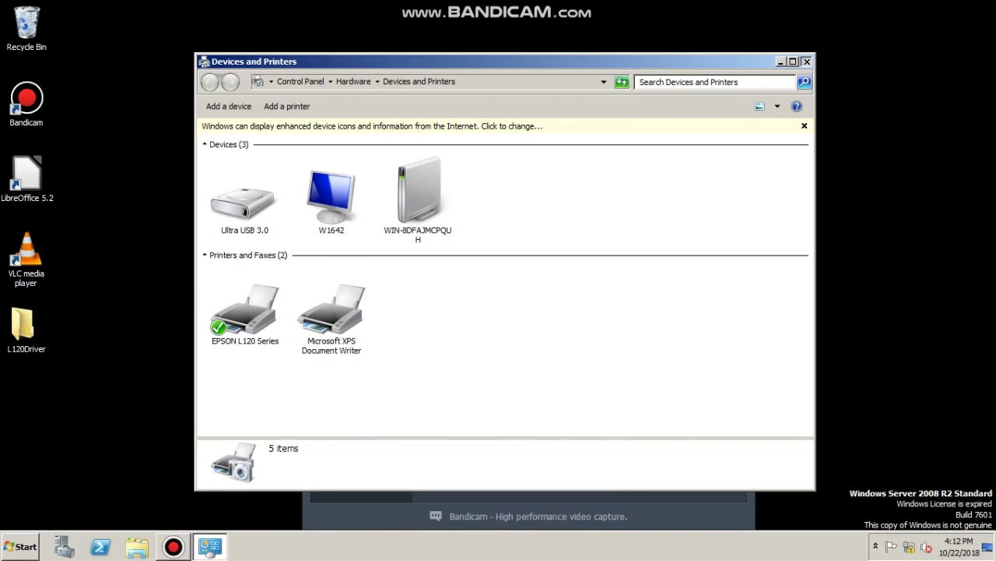
{"action": "key", "text": "alt+F4"}
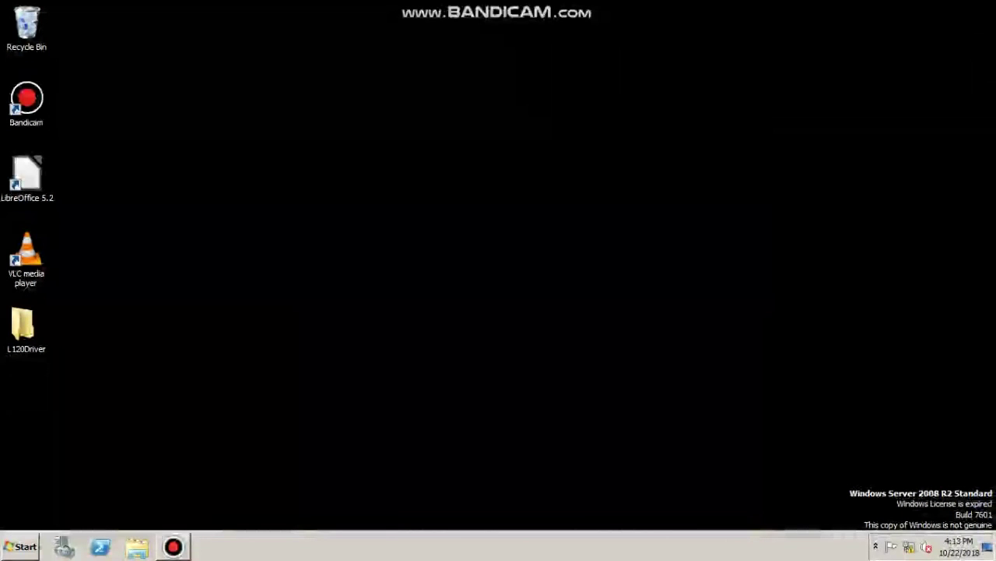
Create a new desktop text document named Print and open it
{"action": "right_click", "coordinate": [486, 53]}
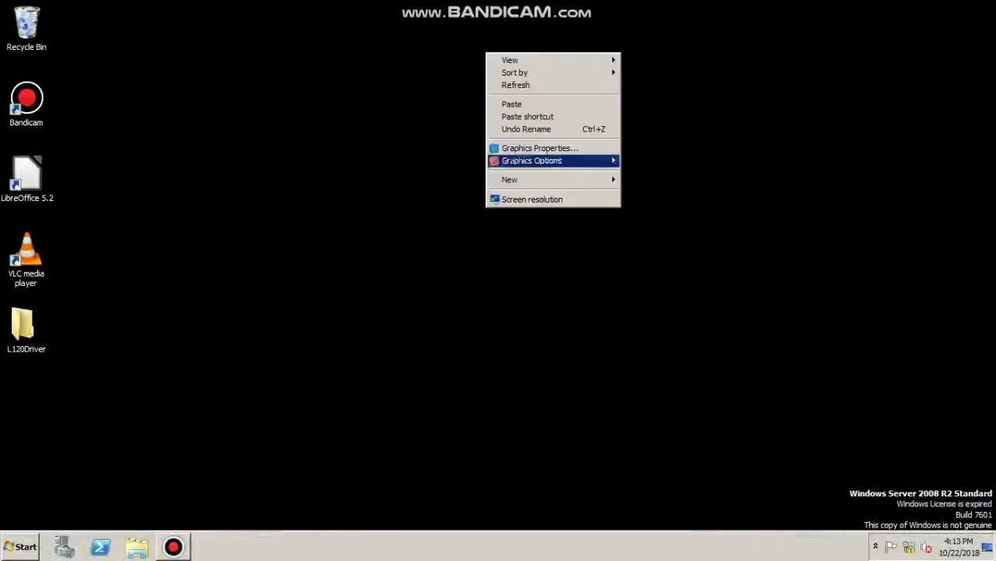
{"action": "mouse_move", "coordinate": [544, 179]}
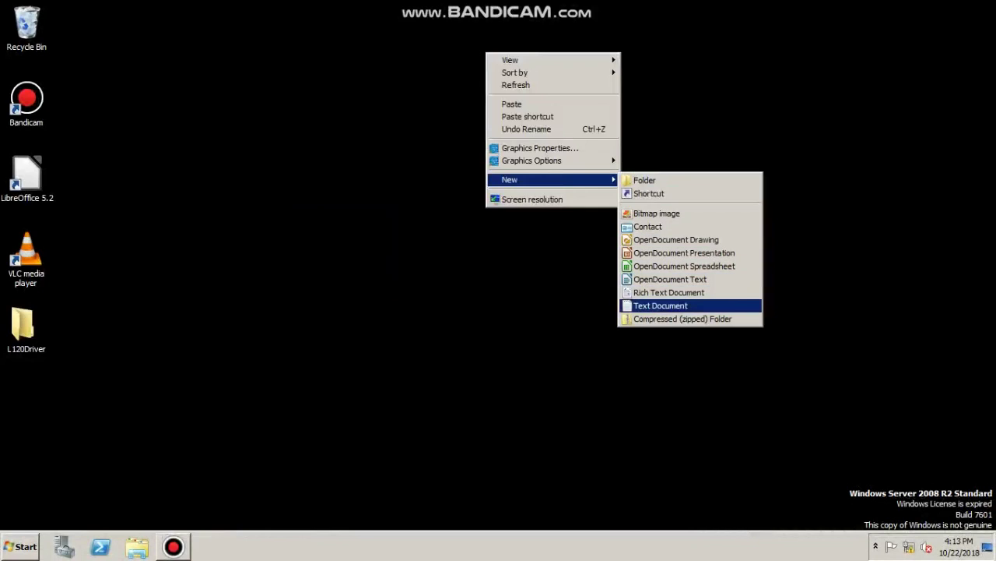
{"action": "left_click", "coordinate": [661, 305]}
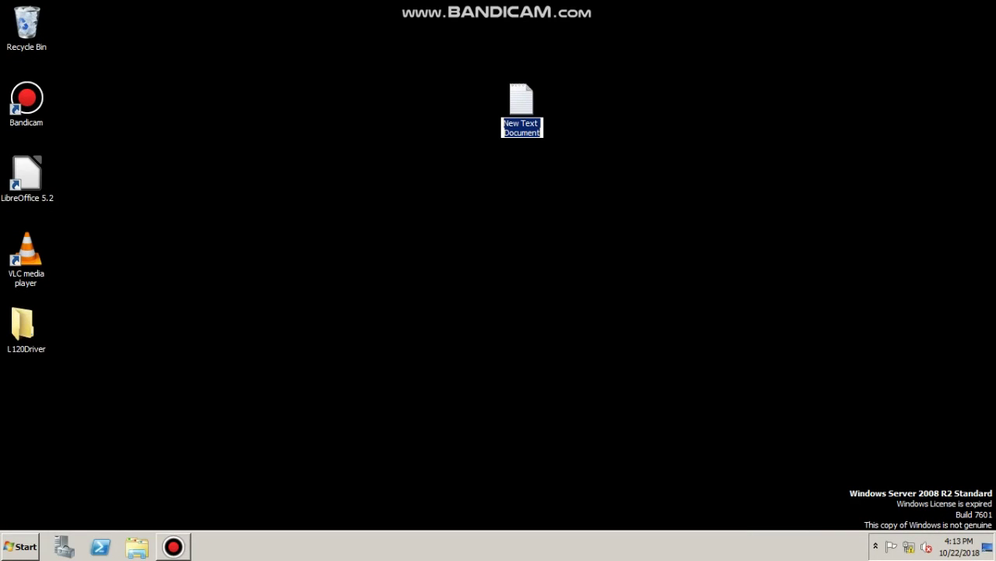
{"action": "type", "text": "Print"}
{"action": "key", "text": "Return"}
{"action": "key", "text": "Return"}
Shrink the Notepad window and move it nearer the screen centre
{"action": "left_click_drag", "start_coordinate": [390, 72], "coordinate": [496, 147]}
{"action": "left_click_drag", "start_coordinate": [916, 517], "coordinate": [671, 393]}
{"action": "left_click_drag", "start_coordinate": [405, 146], "coordinate": [516, 165]}
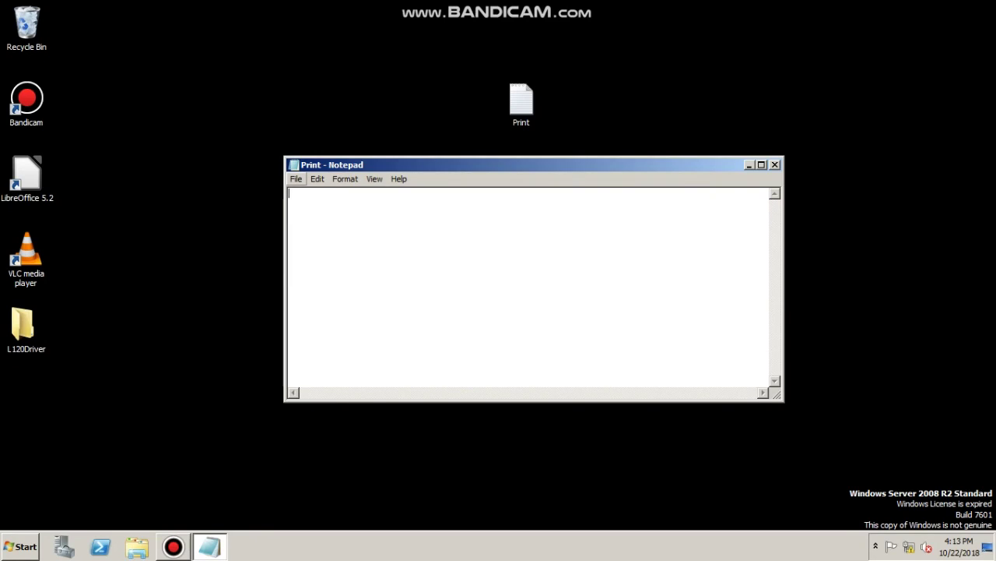
Type '12 ICT :)' and turn on word wrap
{"action": "type", "text": "12 ICT :)"}
{"action": "key", "text": "alt+f"}
{"action": "key", "text": "Right"}
{"action": "key", "text": "Right"}
{"action": "key", "text": "Return"}
{"action": "key", "text": "alt+o"}
{"action": "key", "text": "Escape"}
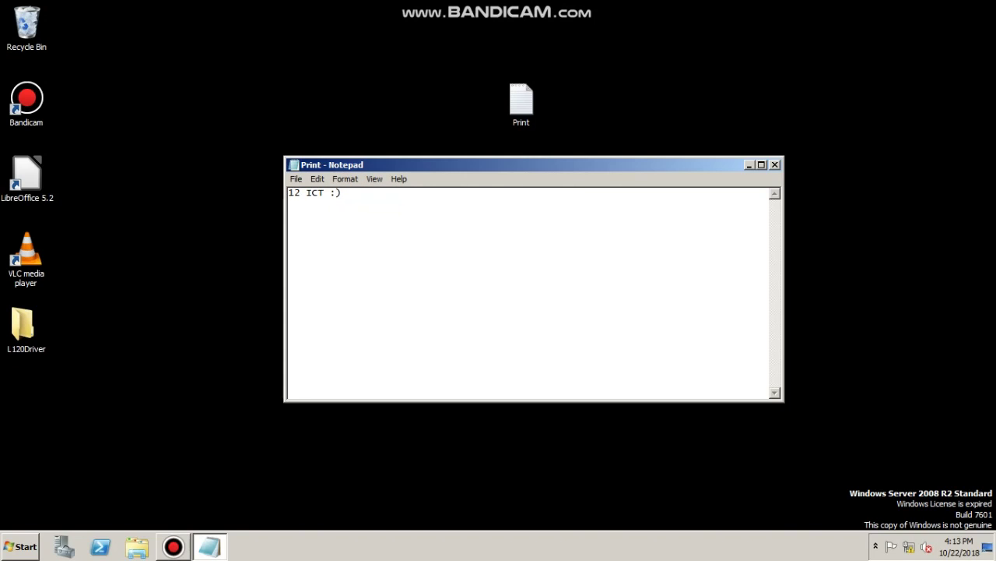
Set the font to Lucida Sans Unicode, Bold, size 16
{"action": "key", "text": "alt+o"}
{"action": "key", "text": "f"}
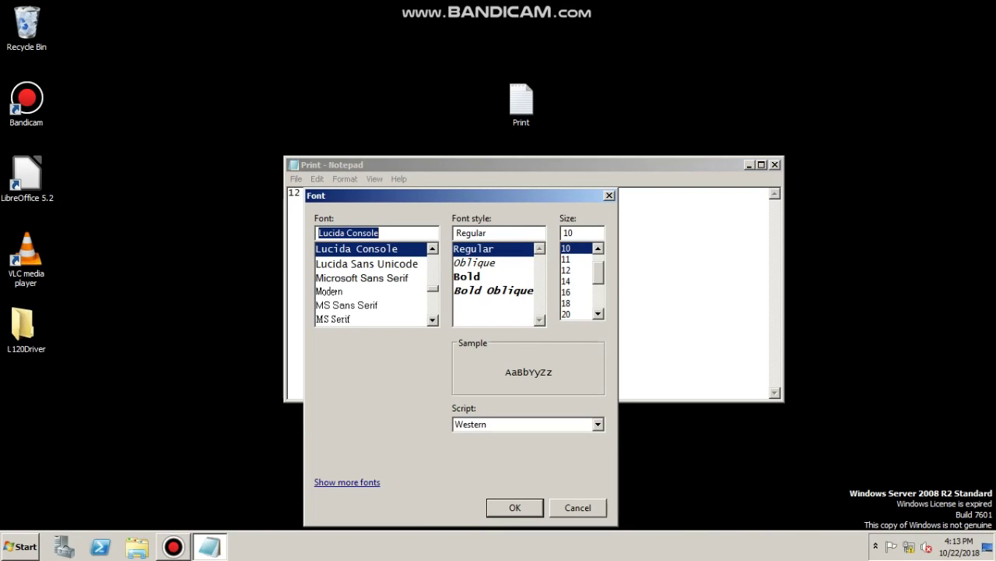
{"action": "key", "text": "Down"}
{"action": "key", "text": "Tab"}
{"action": "key", "text": "Down"}
{"action": "key", "text": "Down"}
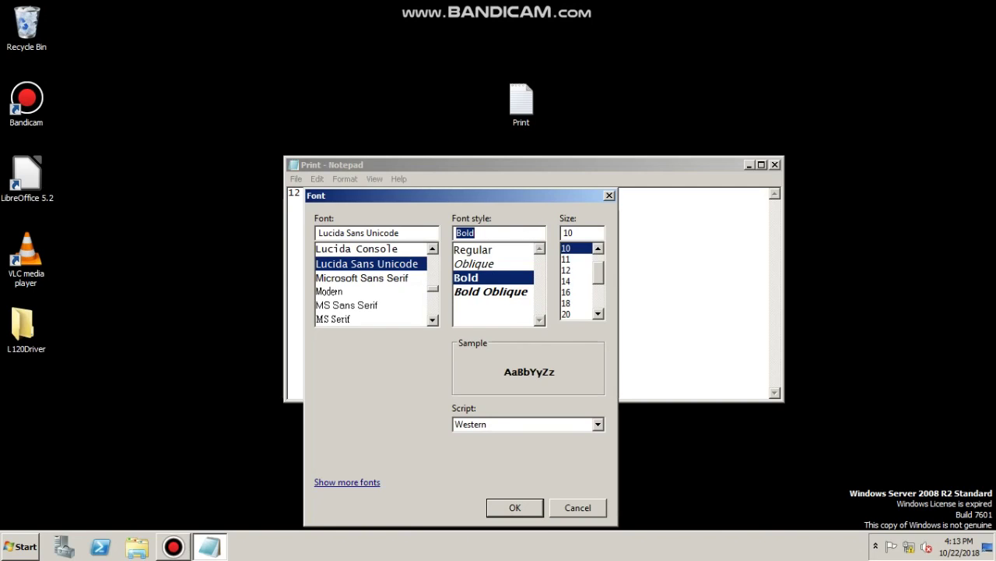
{"action": "key", "text": "Tab"}
{"action": "key", "text": "Down"}
{"action": "key", "text": "Down"}
{"action": "key", "text": "Down"}
{"action": "key", "text": "Down"}
{"action": "key", "text": "Return"}
Bring up the Print dialog with EPSON L120 Series as the printer
{"action": "key", "text": "alt"}
{"action": "key", "text": "Left"}
{"action": "key", "text": "Left"}
{"action": "key", "text": "Down"}
{"action": "key", "text": "Down"}
{"action": "key", "text": "Down"}
{"action": "key", "text": "Down"}
{"action": "key", "text": "Down"}
{"action": "key", "text": "Down"}
{"action": "key", "text": "Return"}
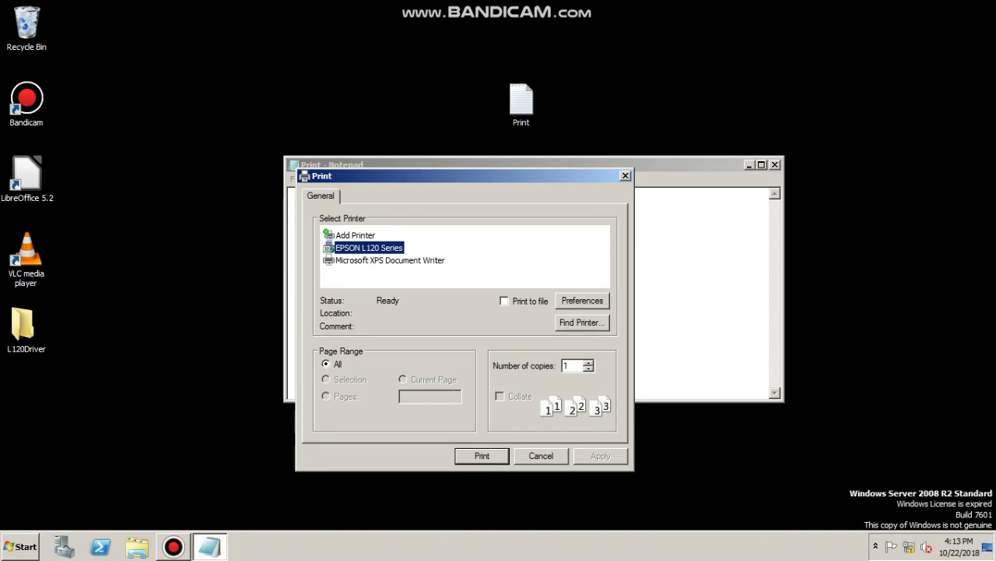
Print the '12 ICT :)' page twice on EPSON L120 Series, then close Notepad without saving
{"action": "key", "text": "Return"}
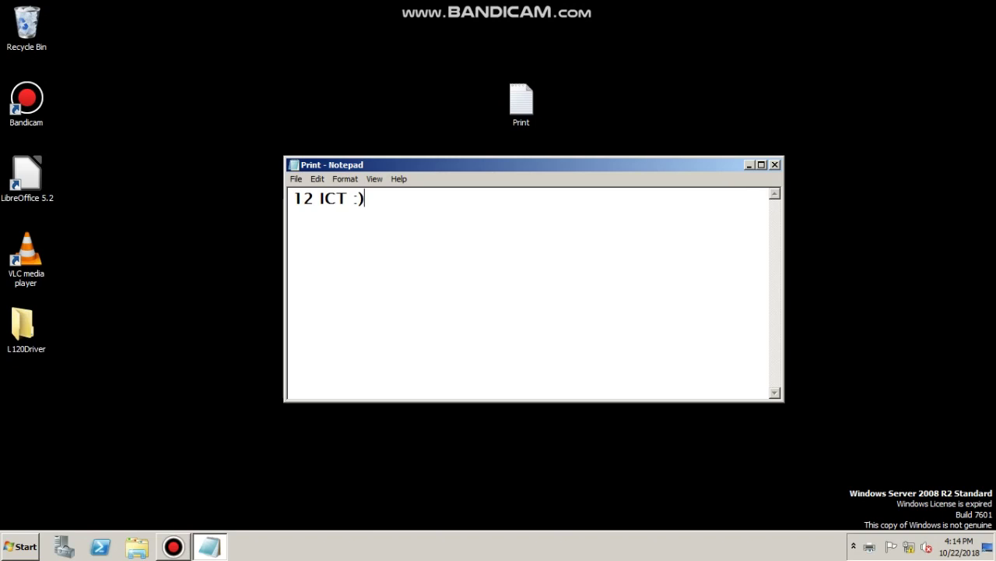
{"action": "key", "text": "ctrl+p"}
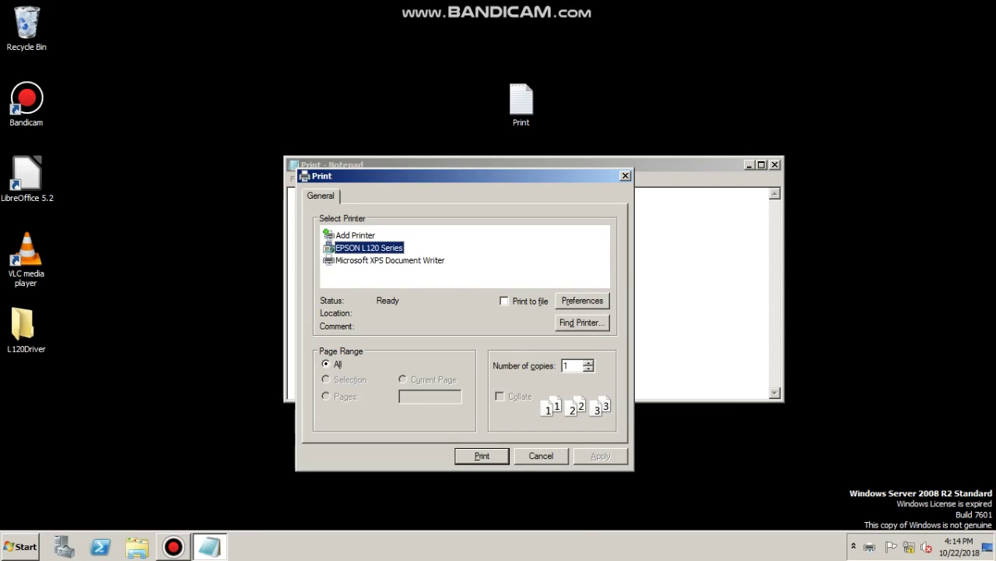
{"action": "key", "text": "Return"}
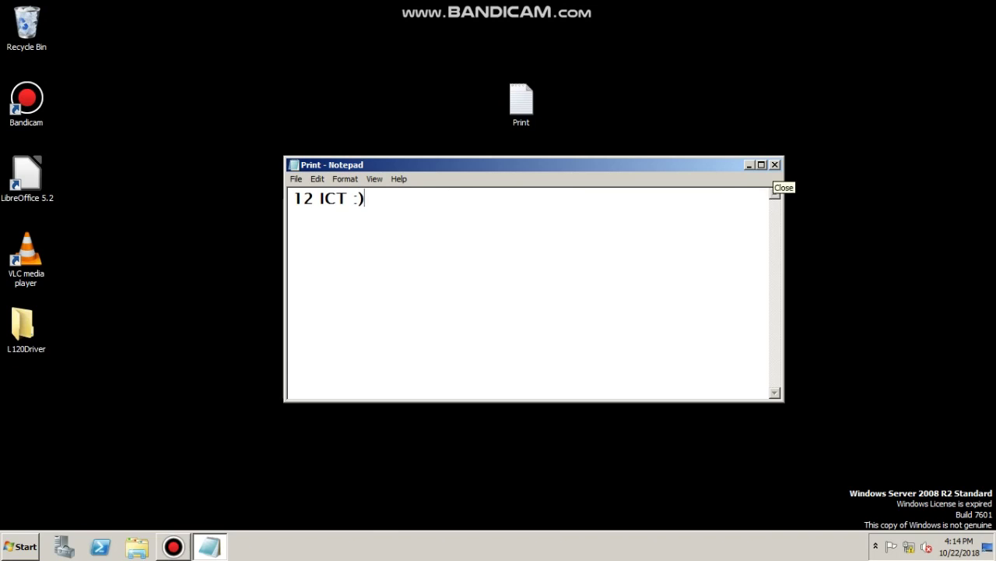
{"action": "left_click", "coordinate": [774, 164]}
{"action": "key", "text": "n"}
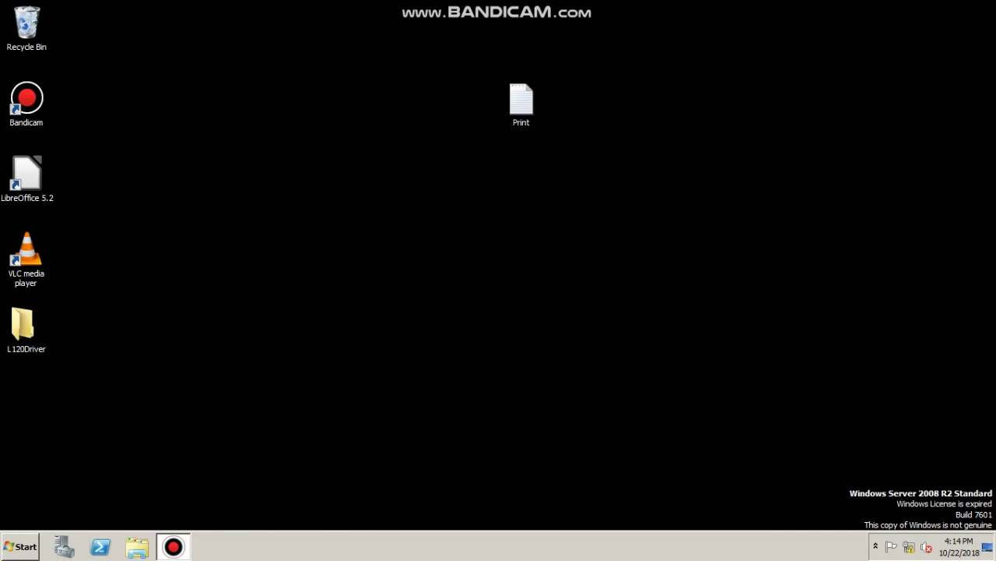